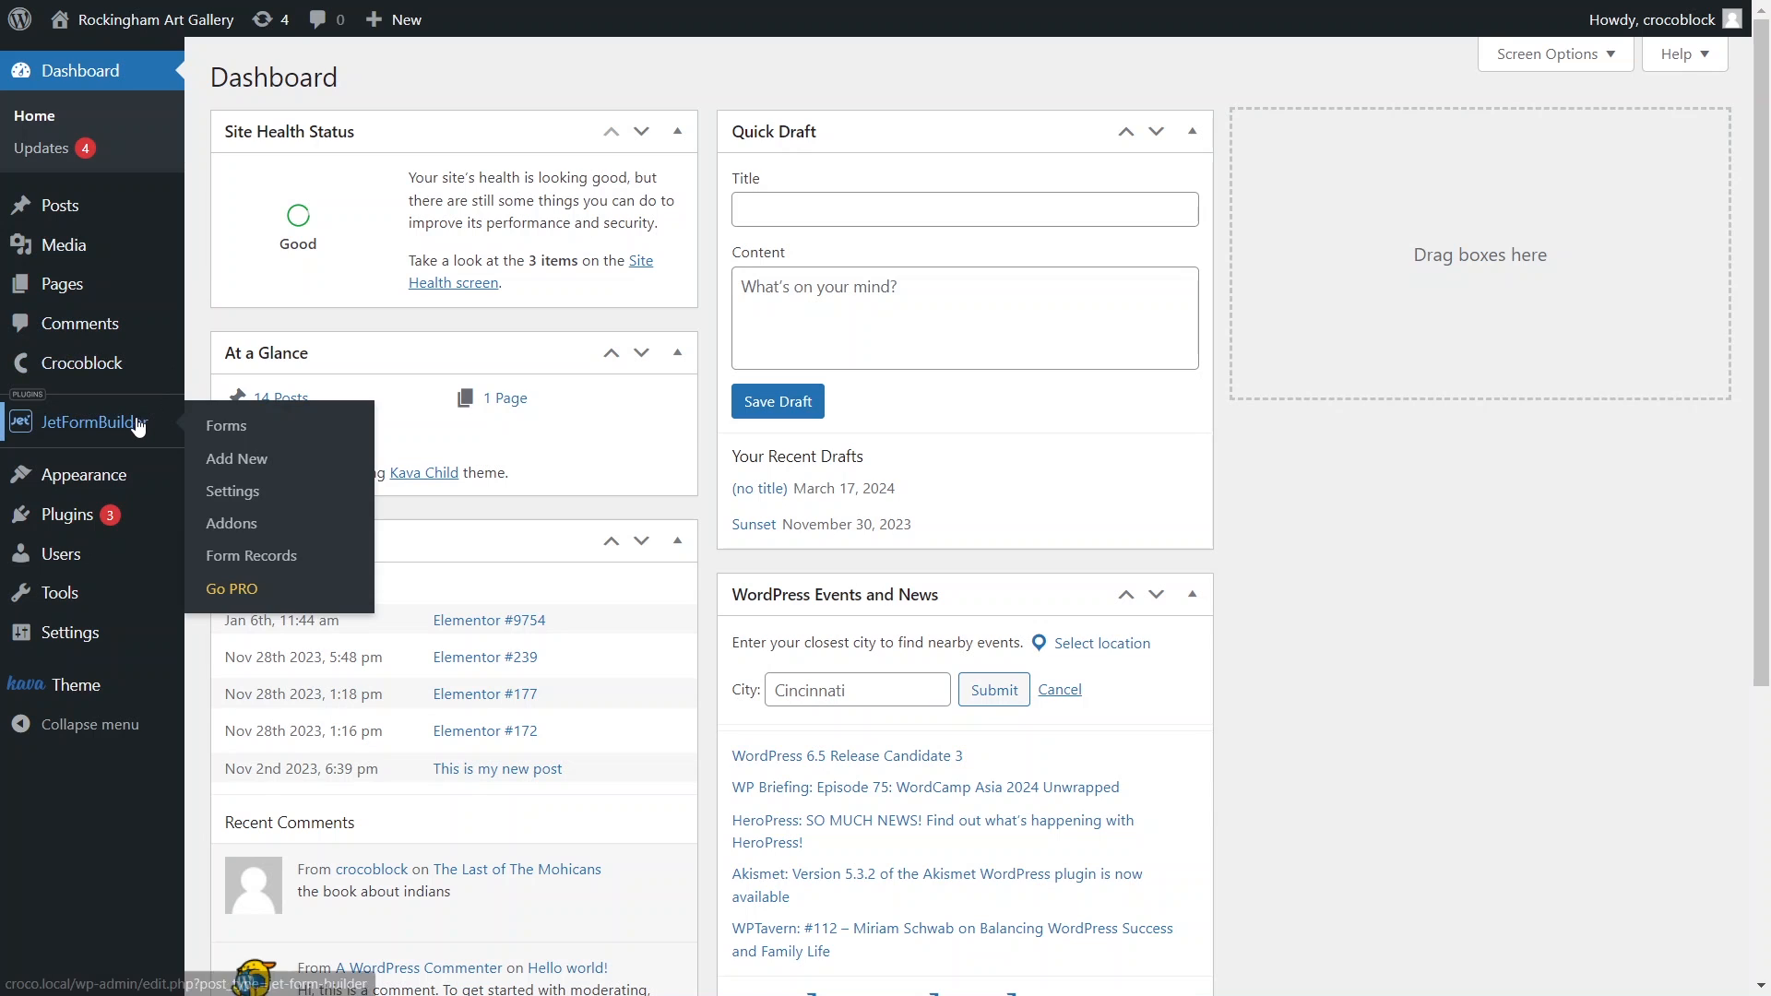
View the installed JetFormBuilder addons, and create a new form with its block list shown
left_click(231, 524)
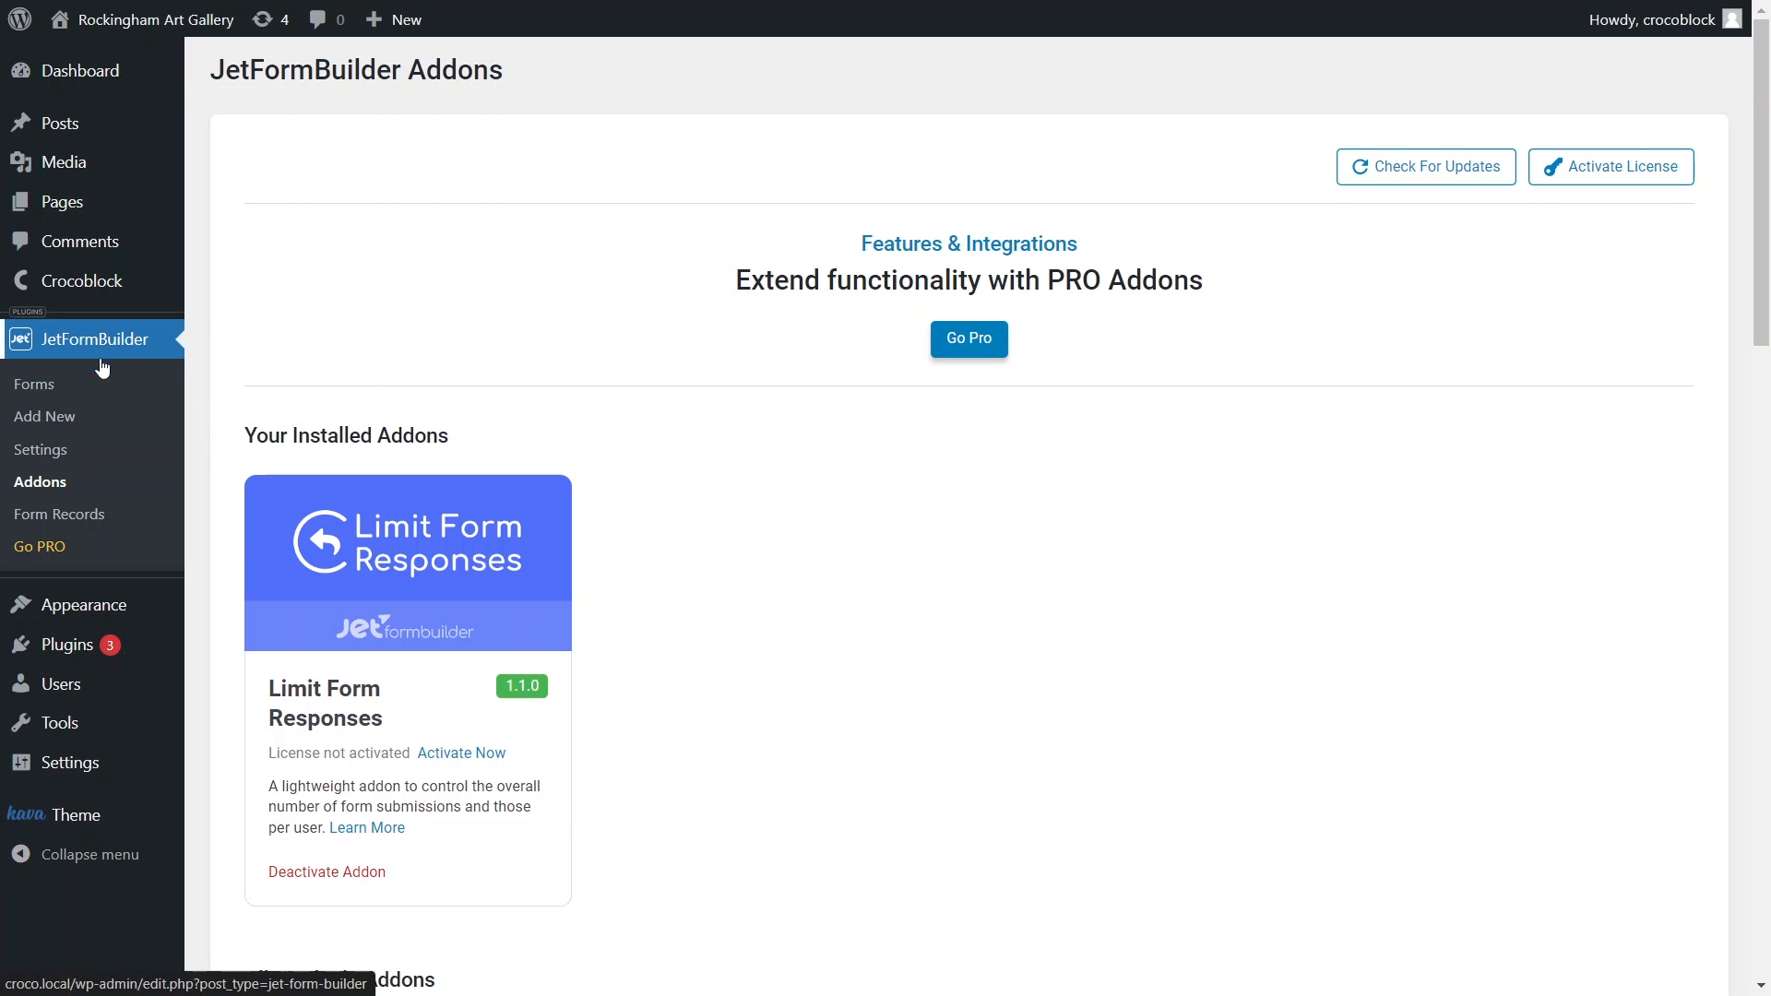
left_click(69, 422)
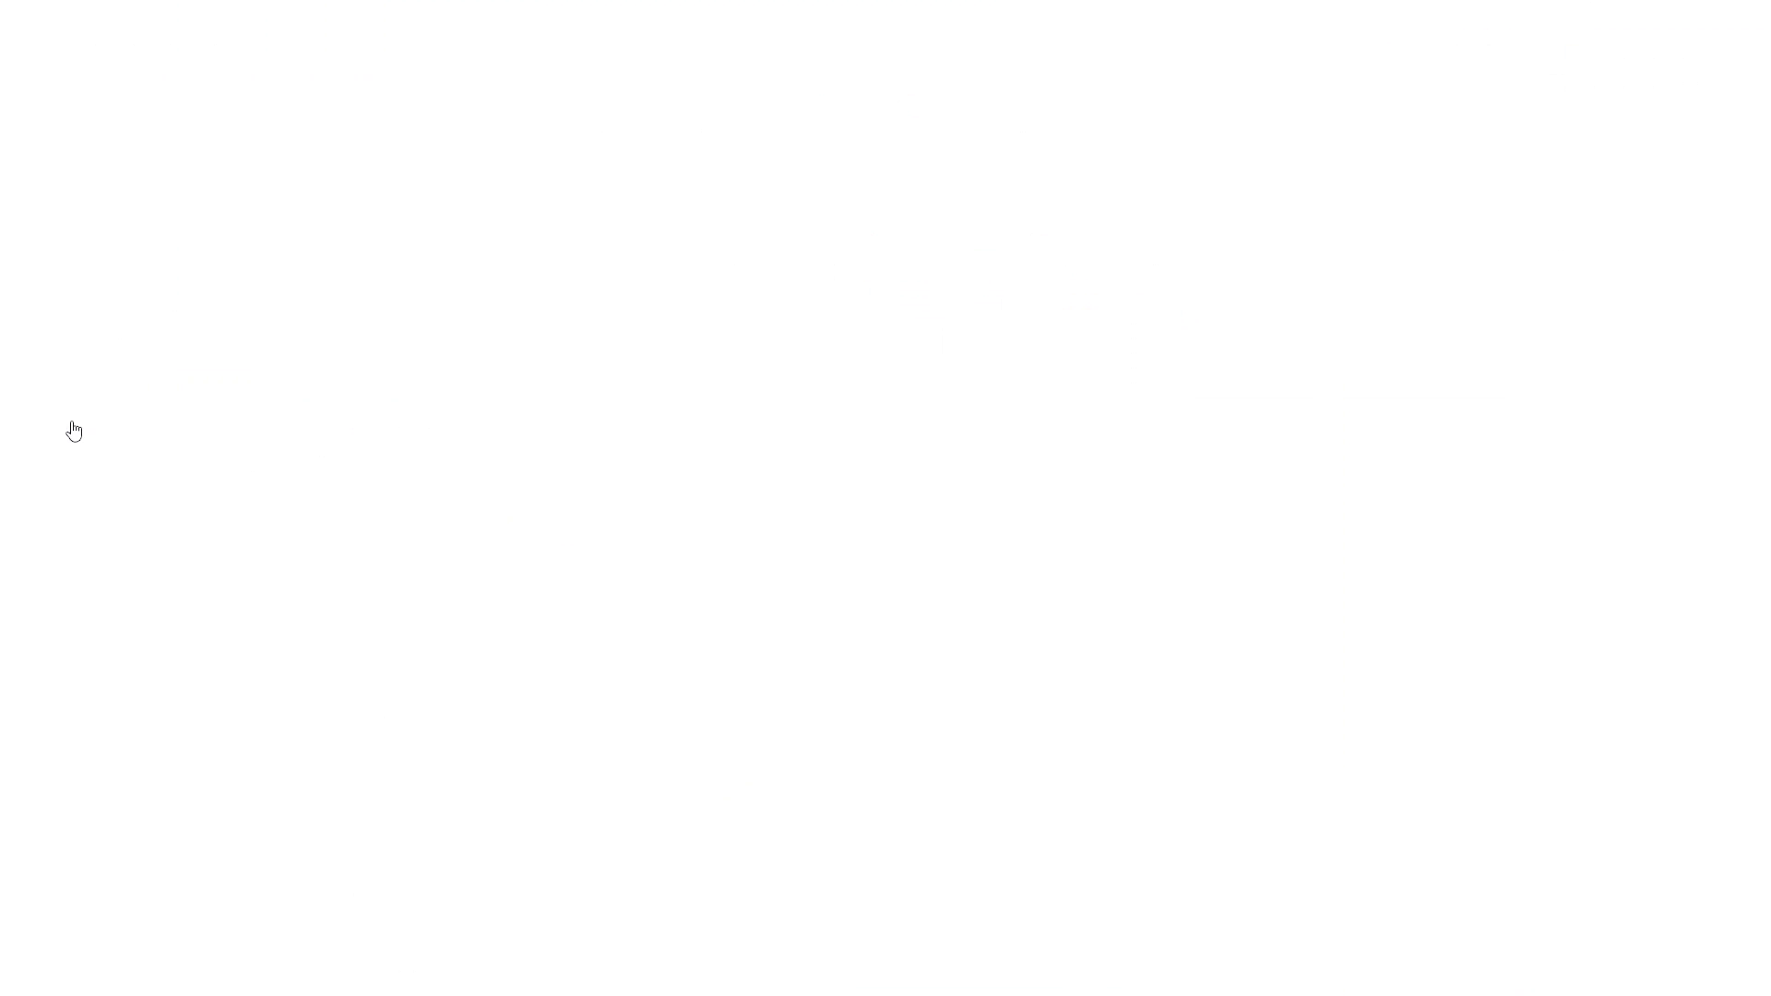
left_click(288, 35)
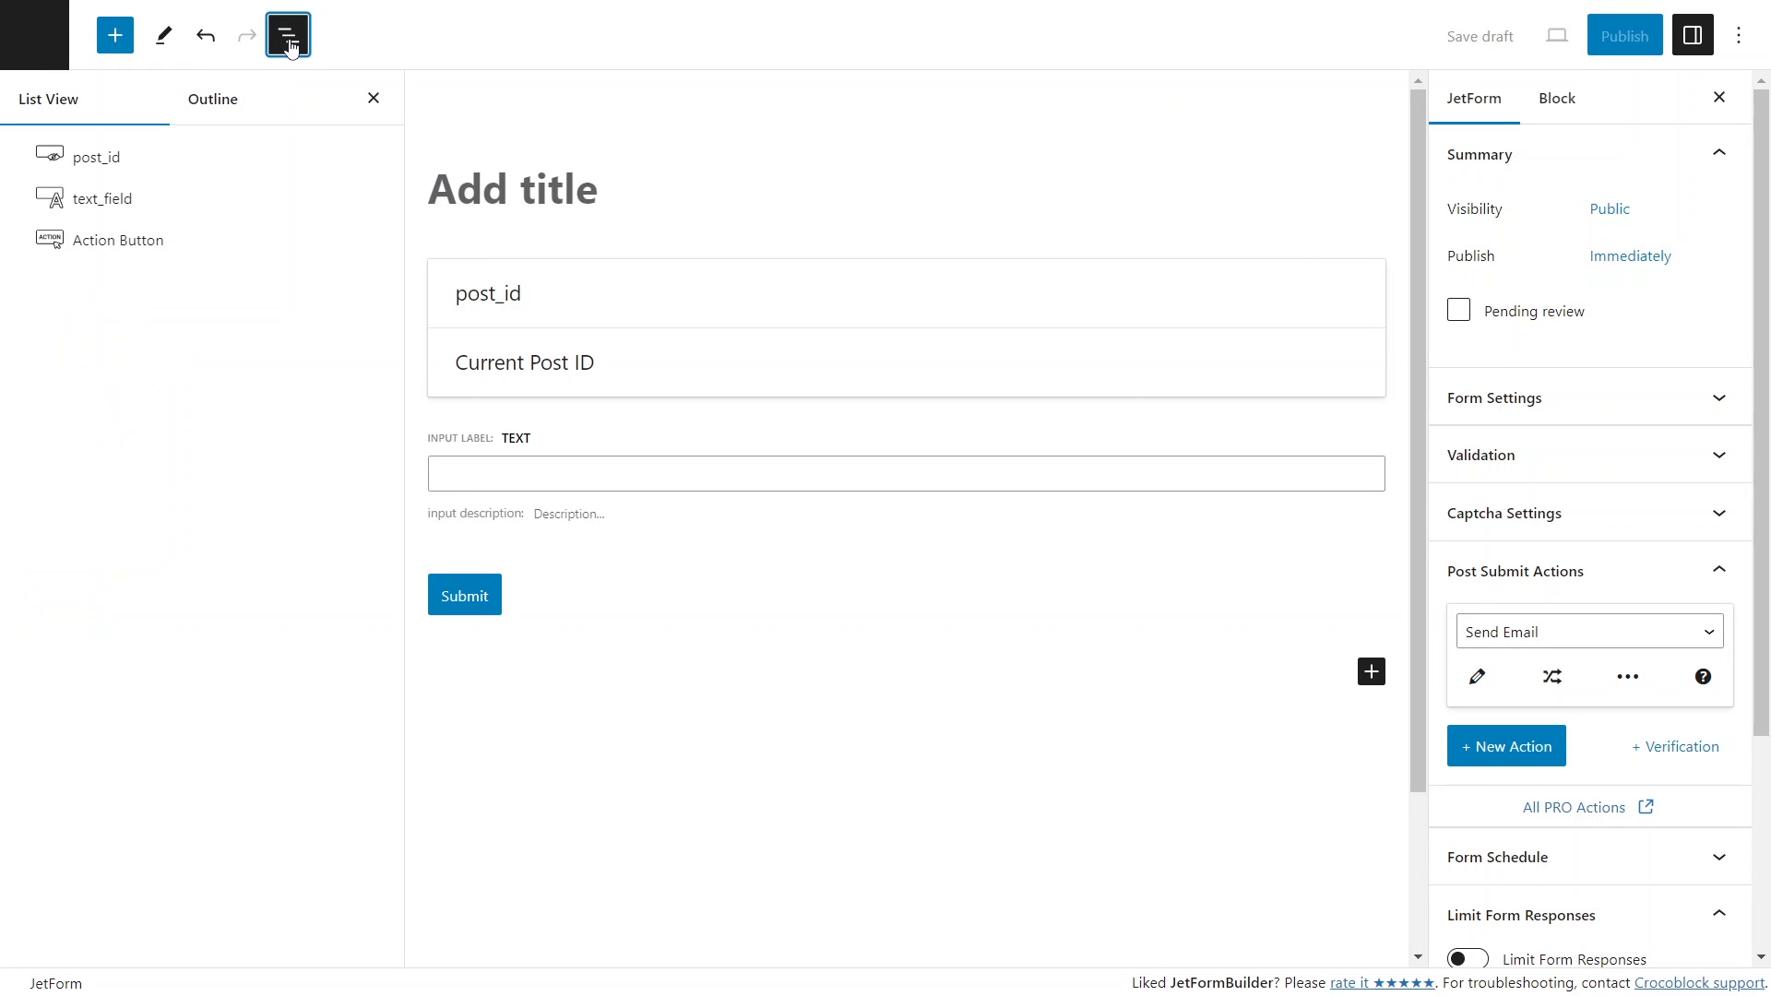
Title the new form "Web Design Survey Form"
left_click(437, 199)
type("Web Des")
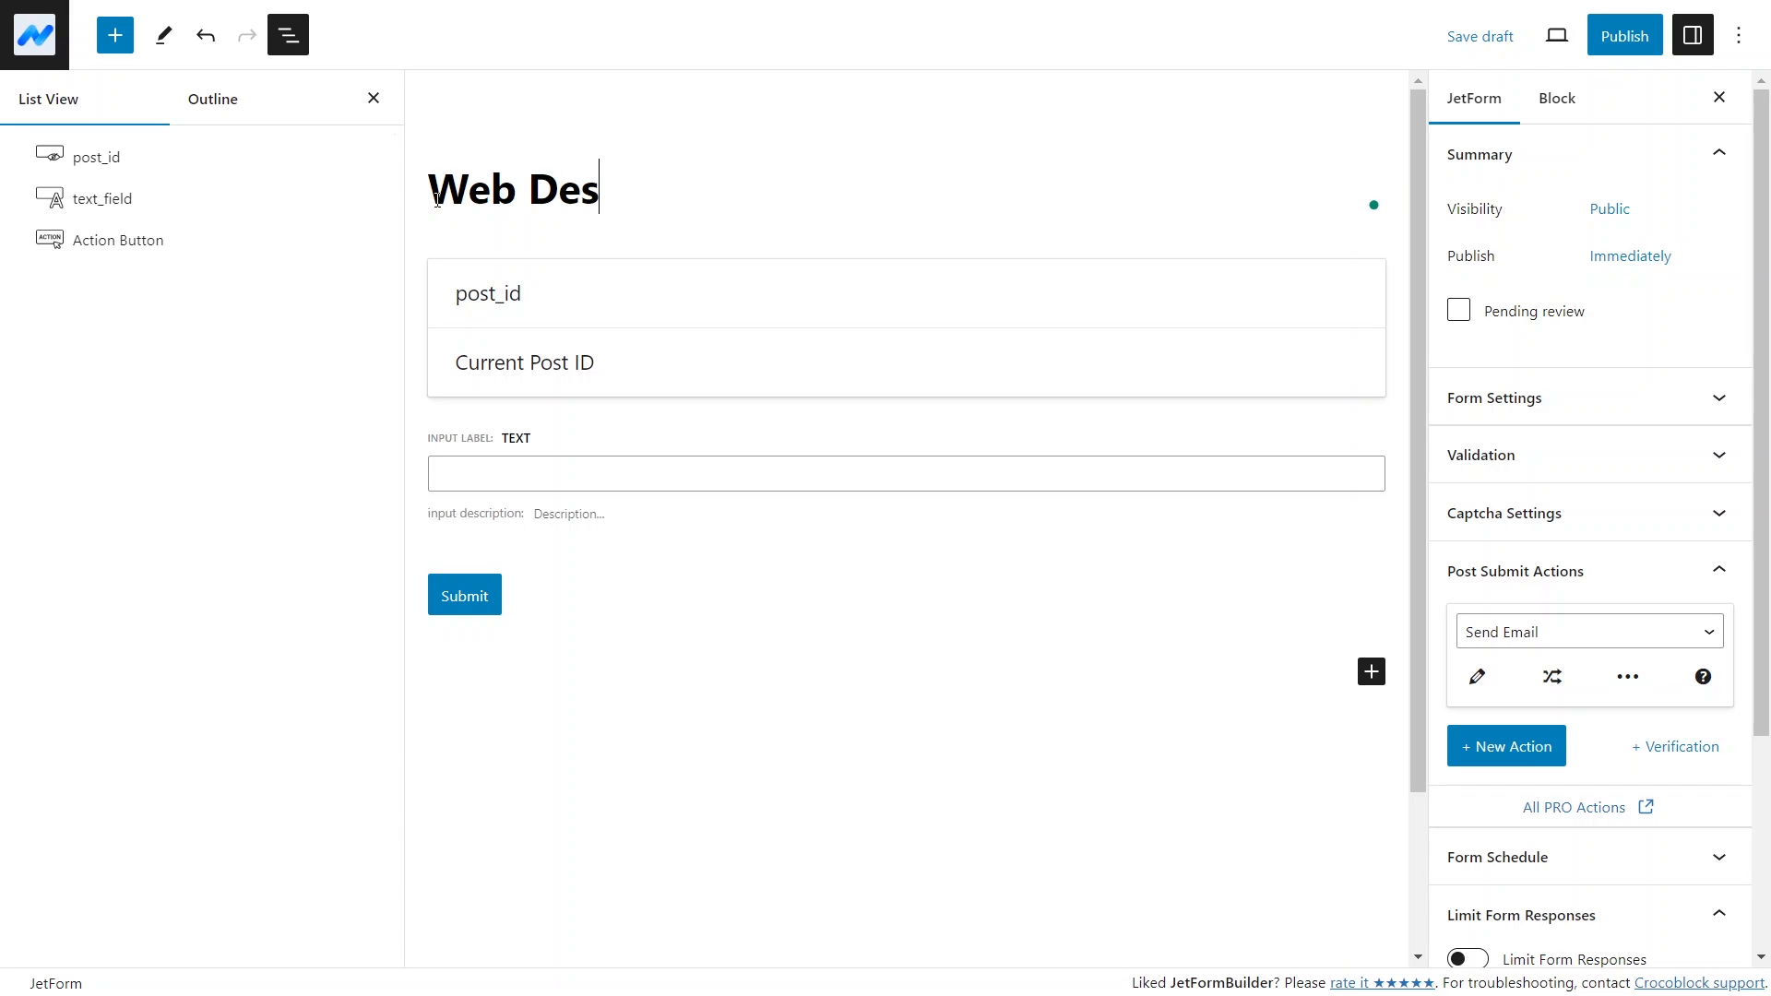
type("ign Survey Form")
Change the label of the default text field to "Full Name"
left_click(127, 199)
double_click(515, 437)
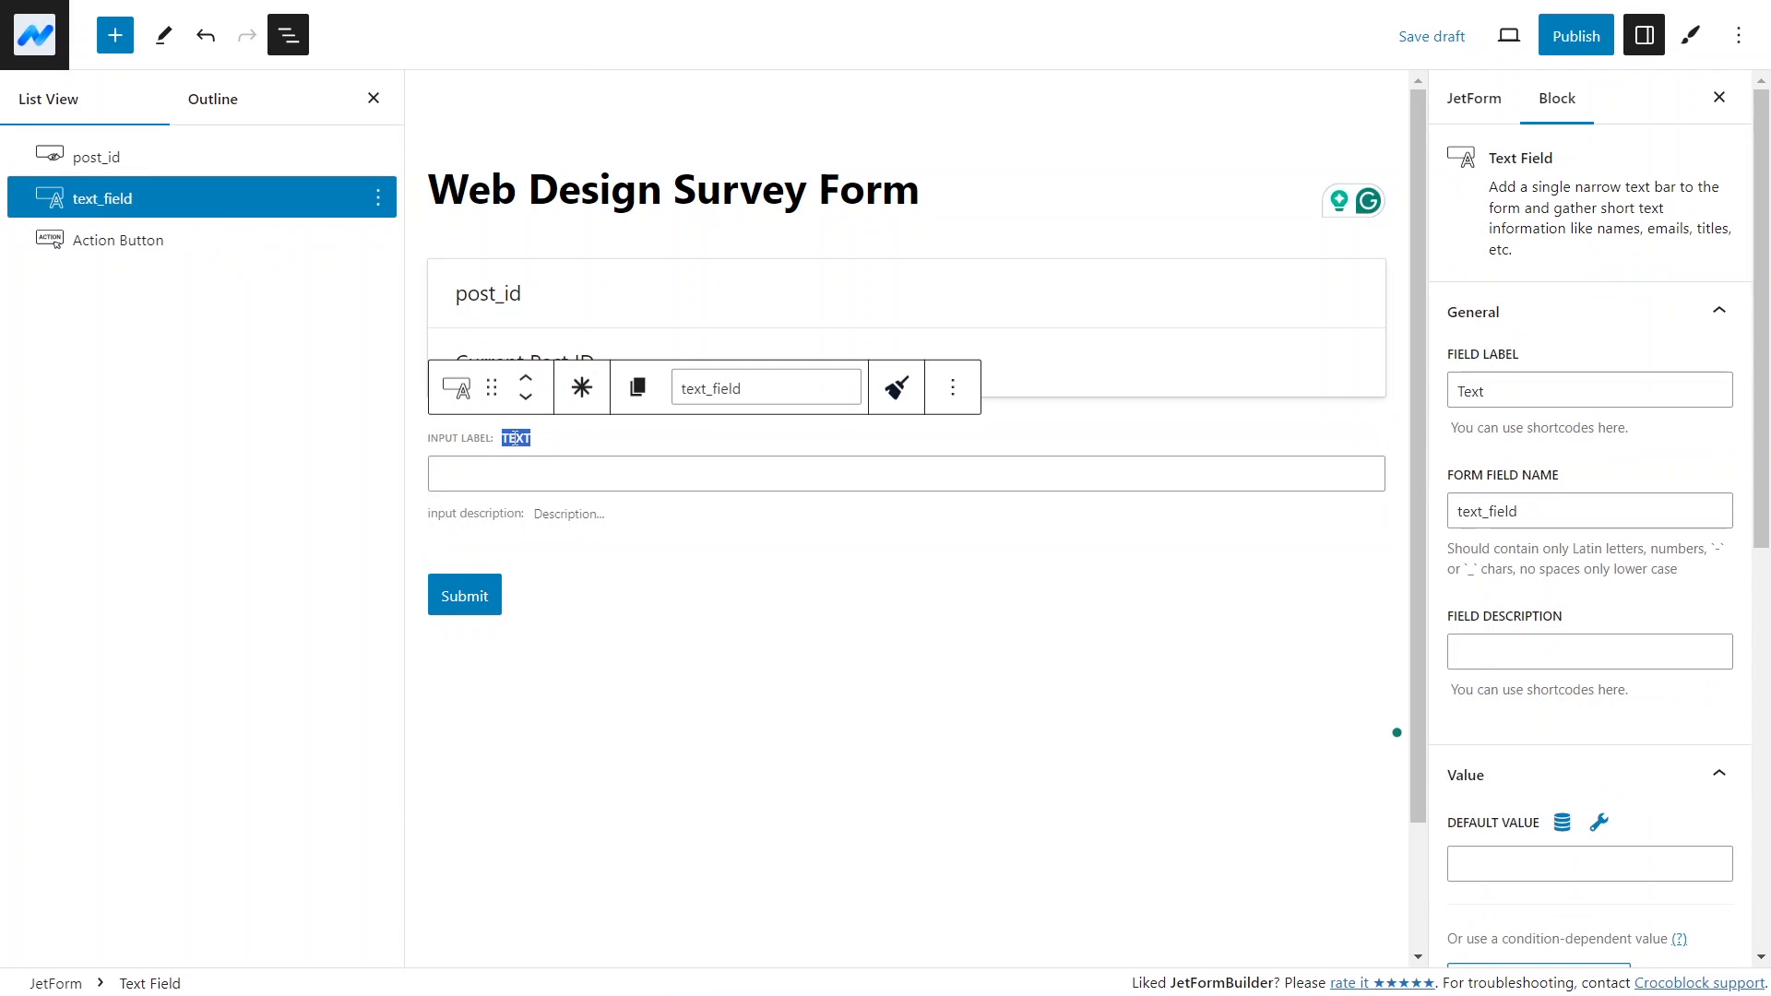
type("Full")
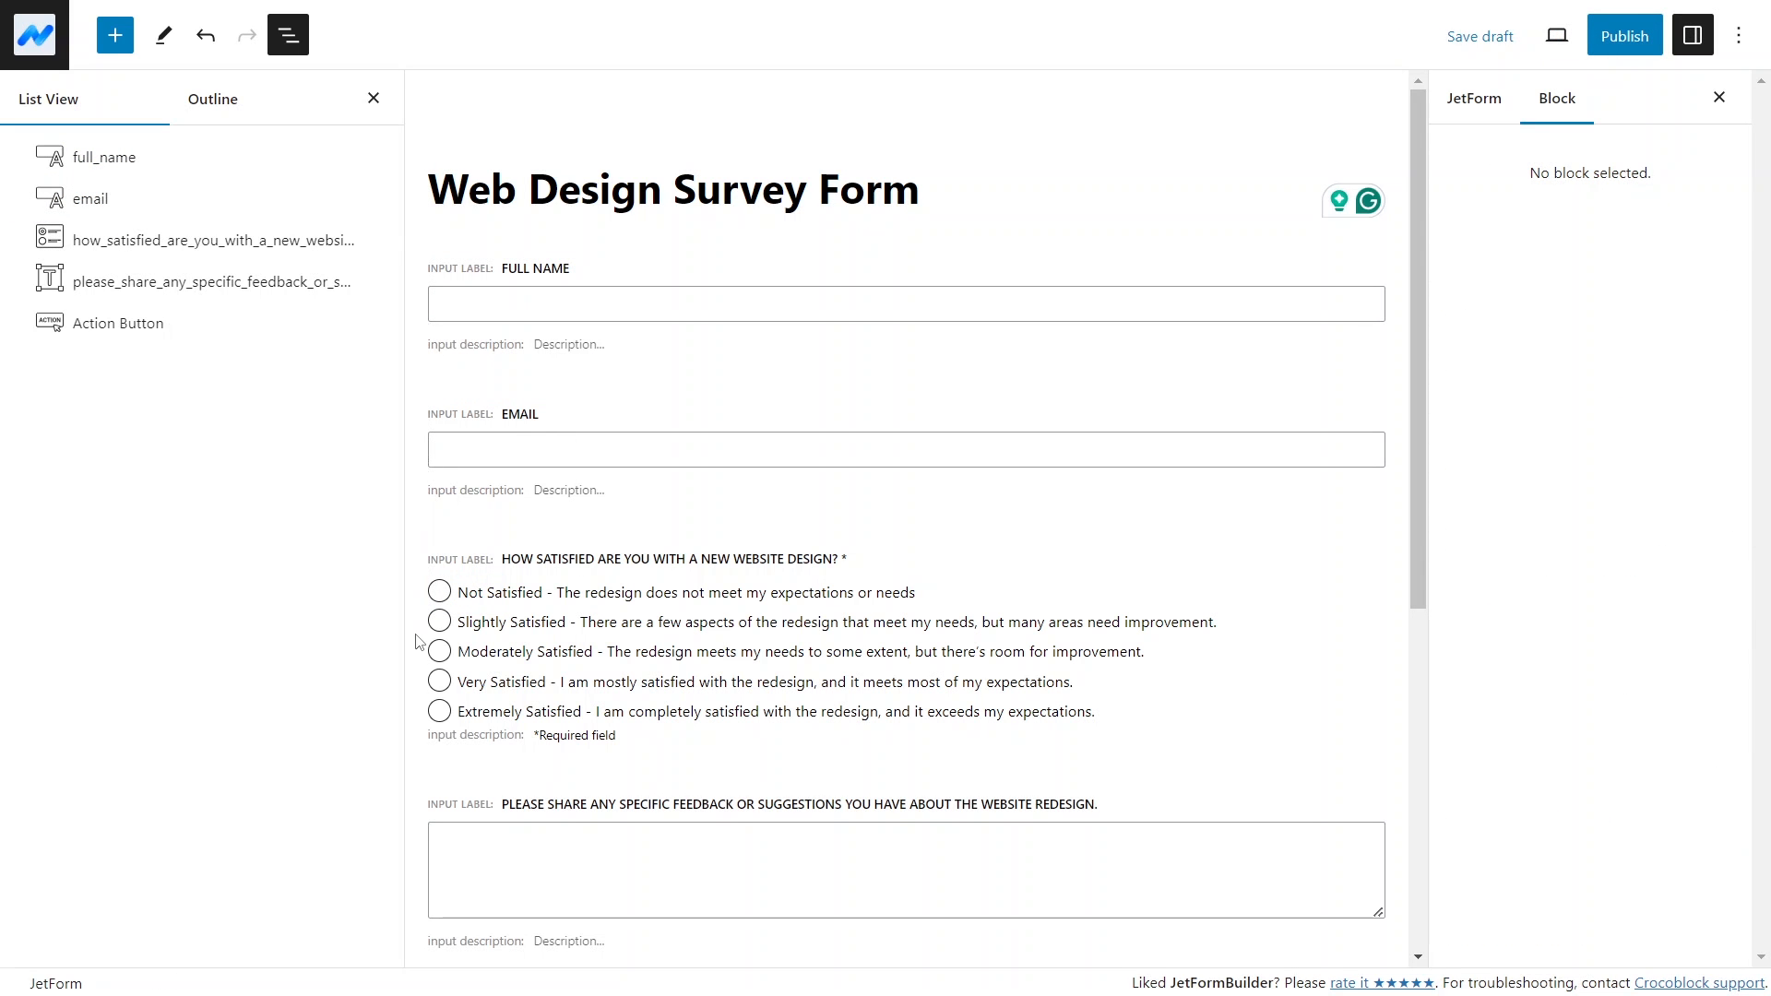
Review the survey form's fields and enable Limit Form Responses in the form's settings
scroll(419, 872, "down", 2)
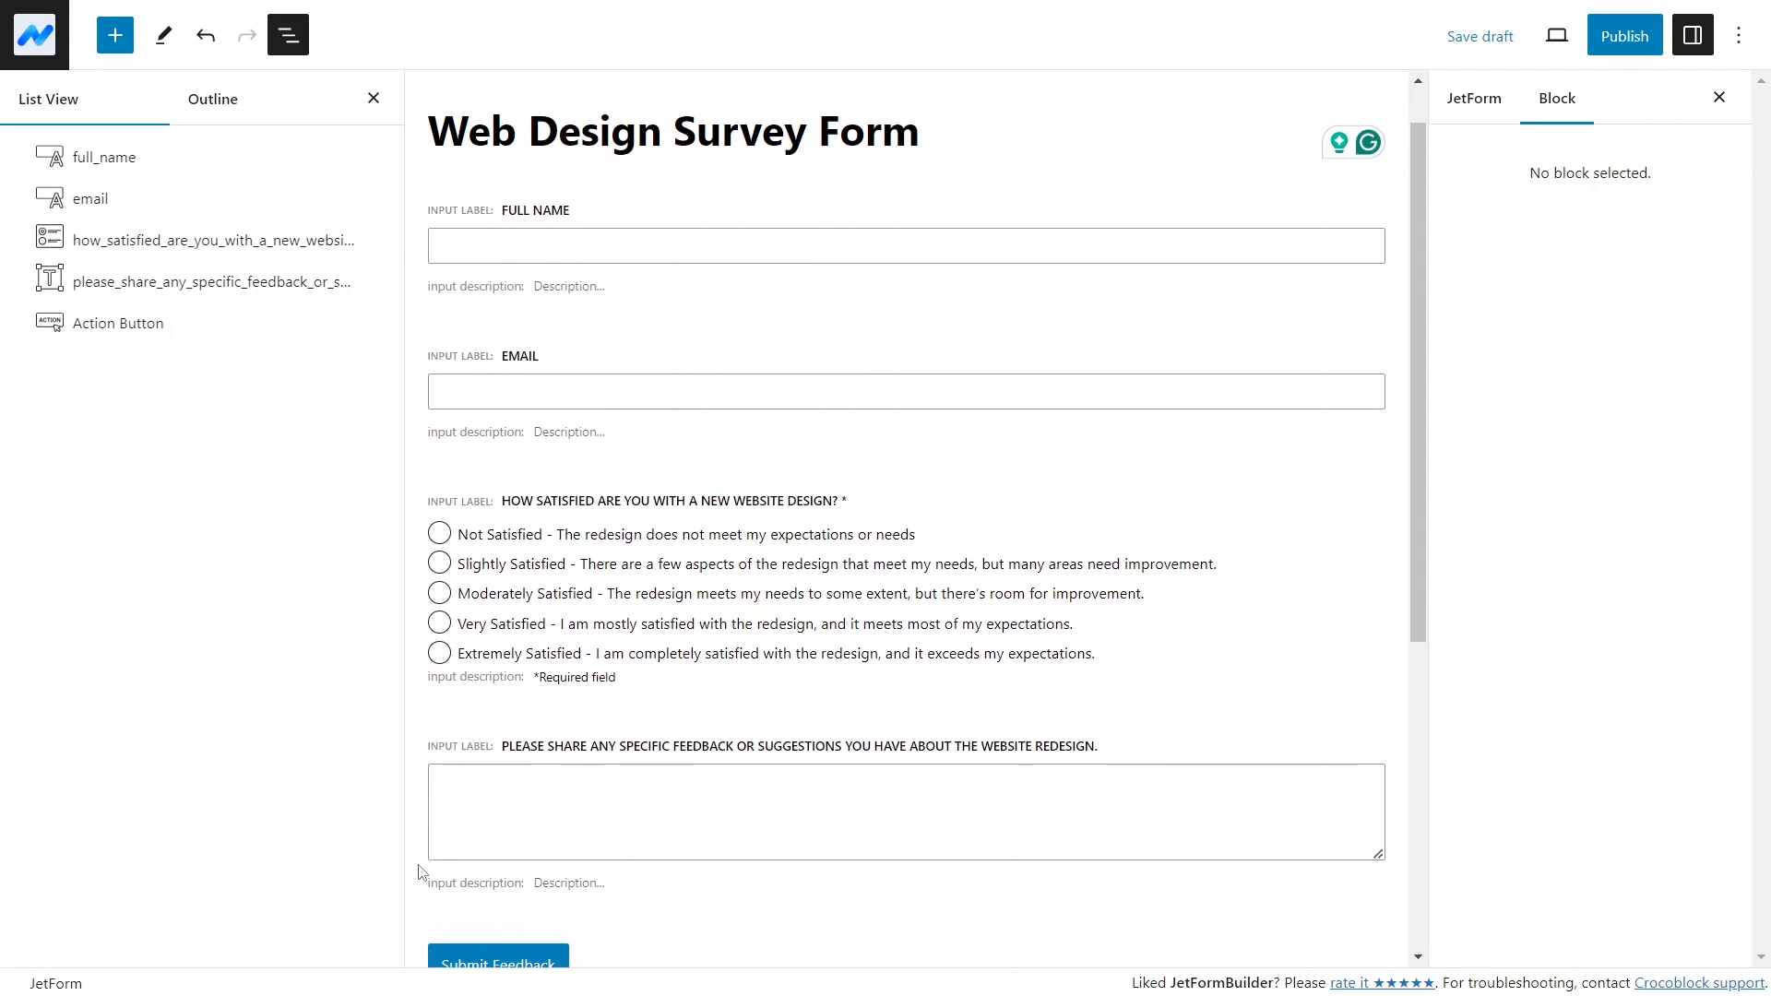
scroll(421, 871, "down", 3)
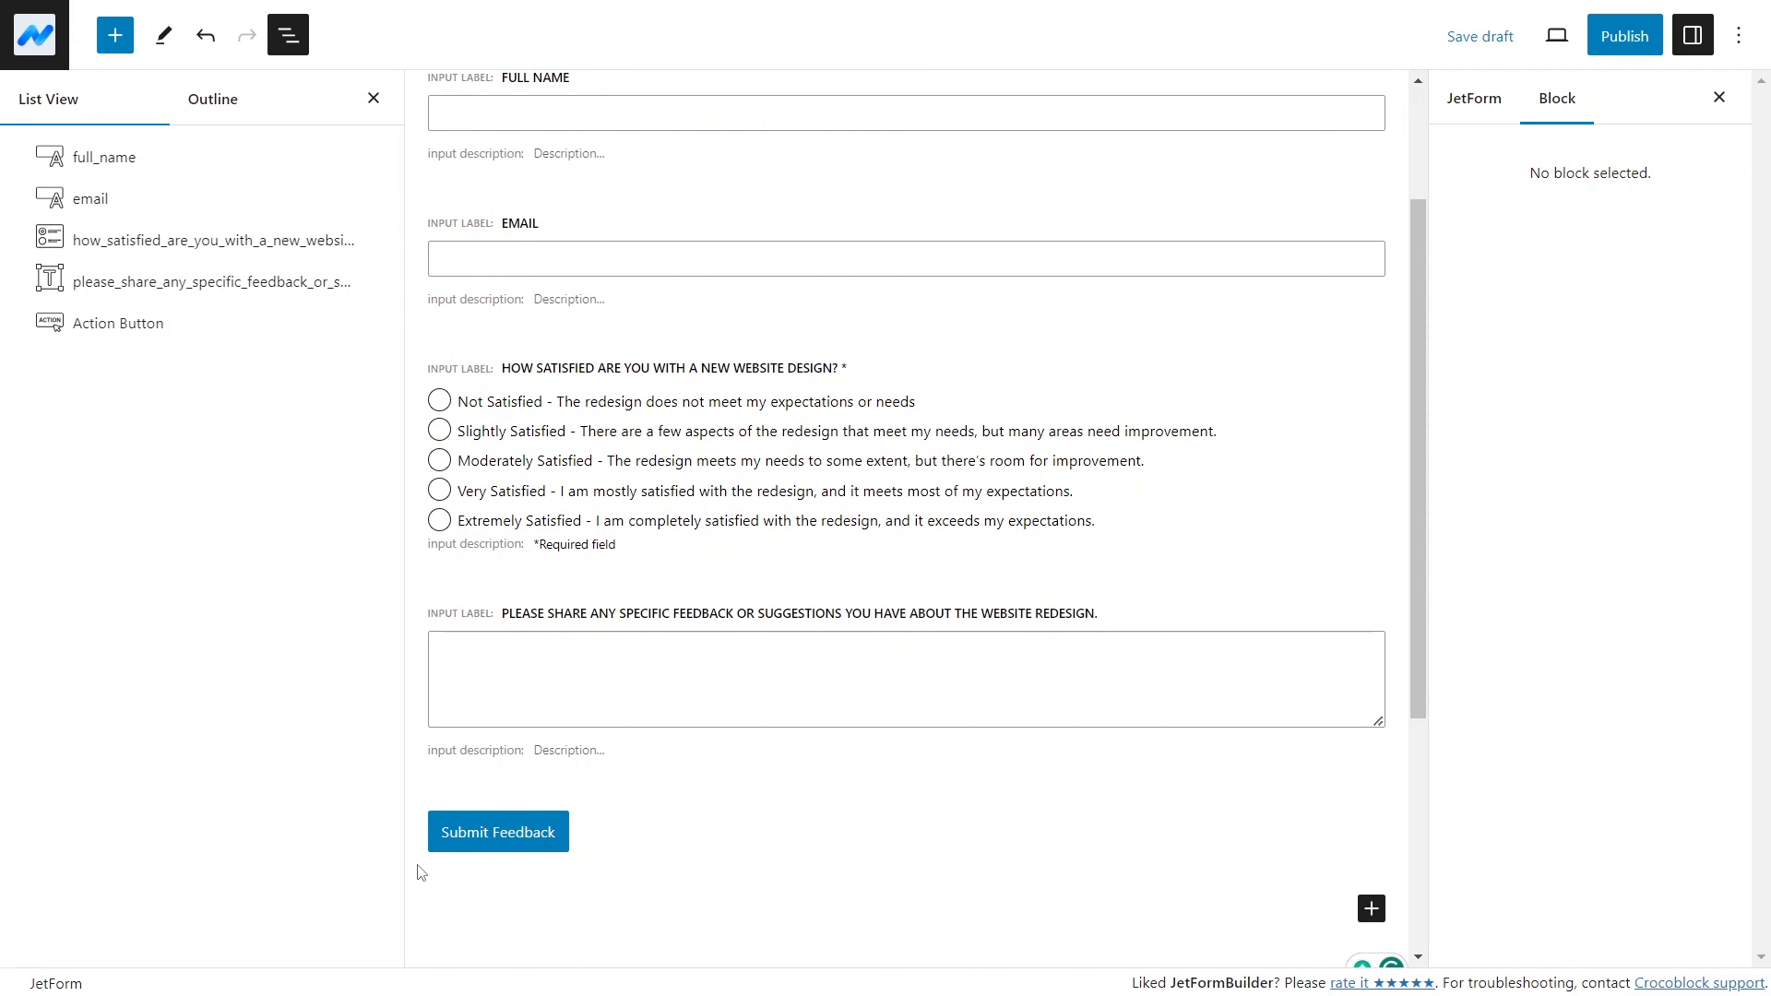
scroll(421, 871, "up", 1)
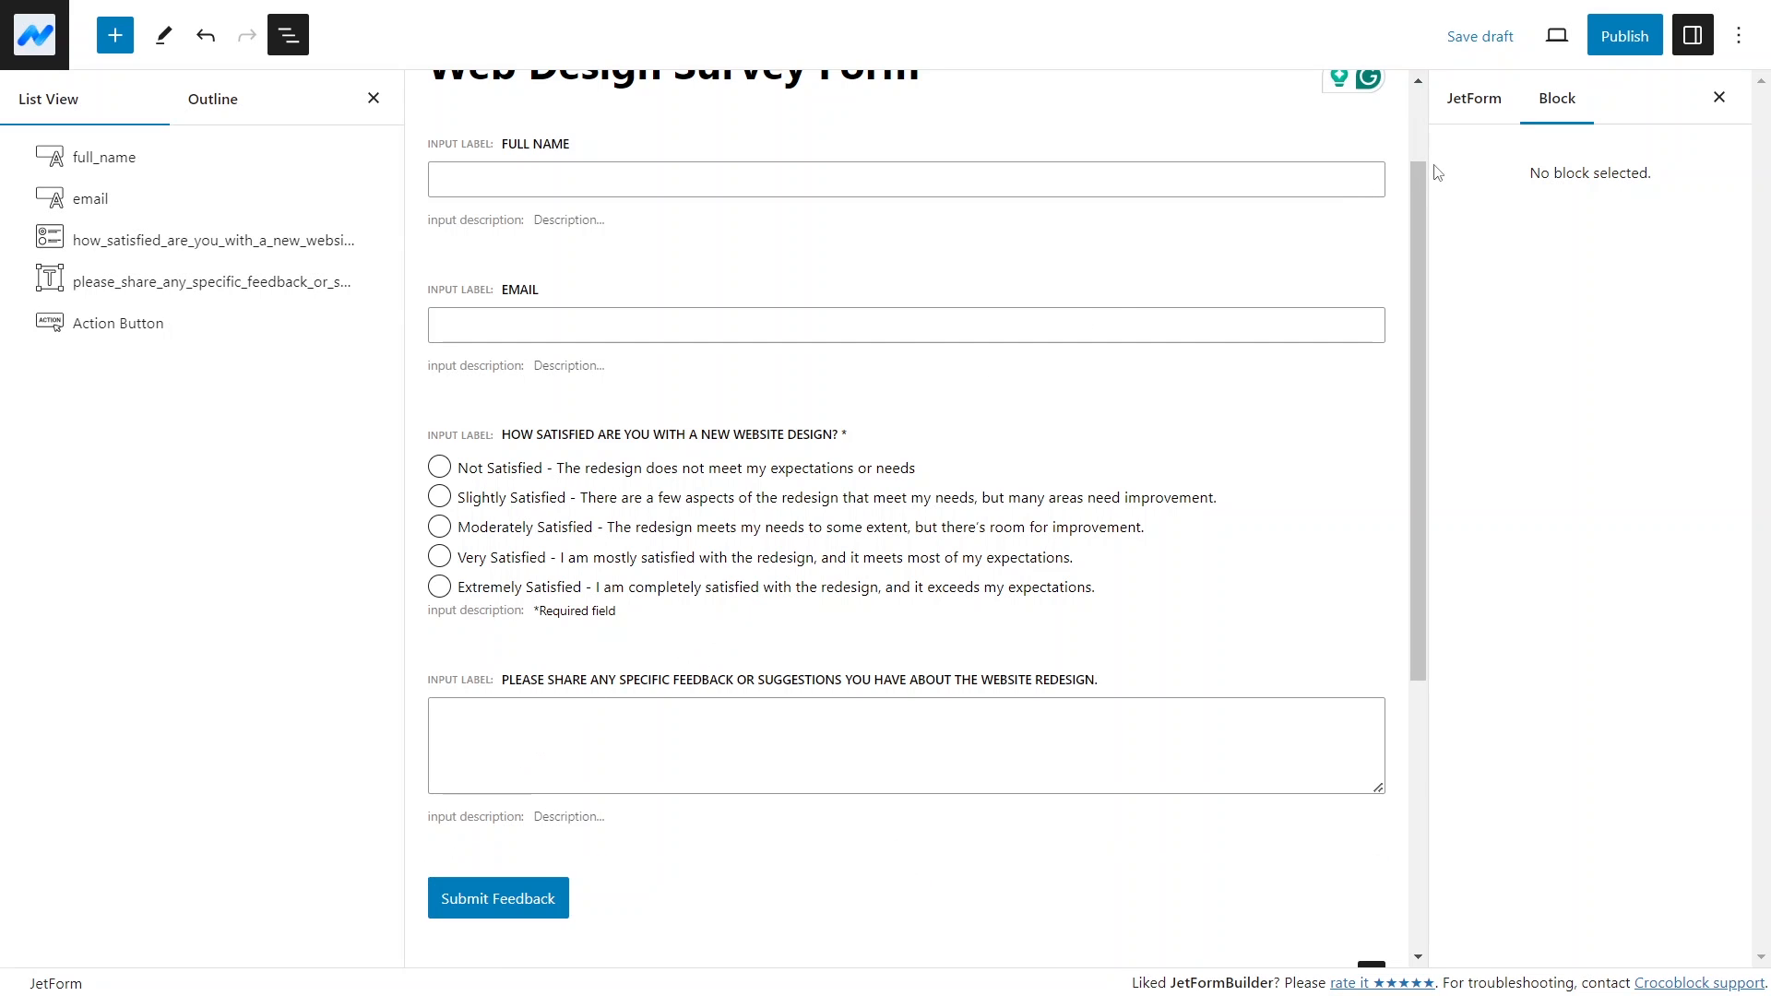
left_click(1475, 104)
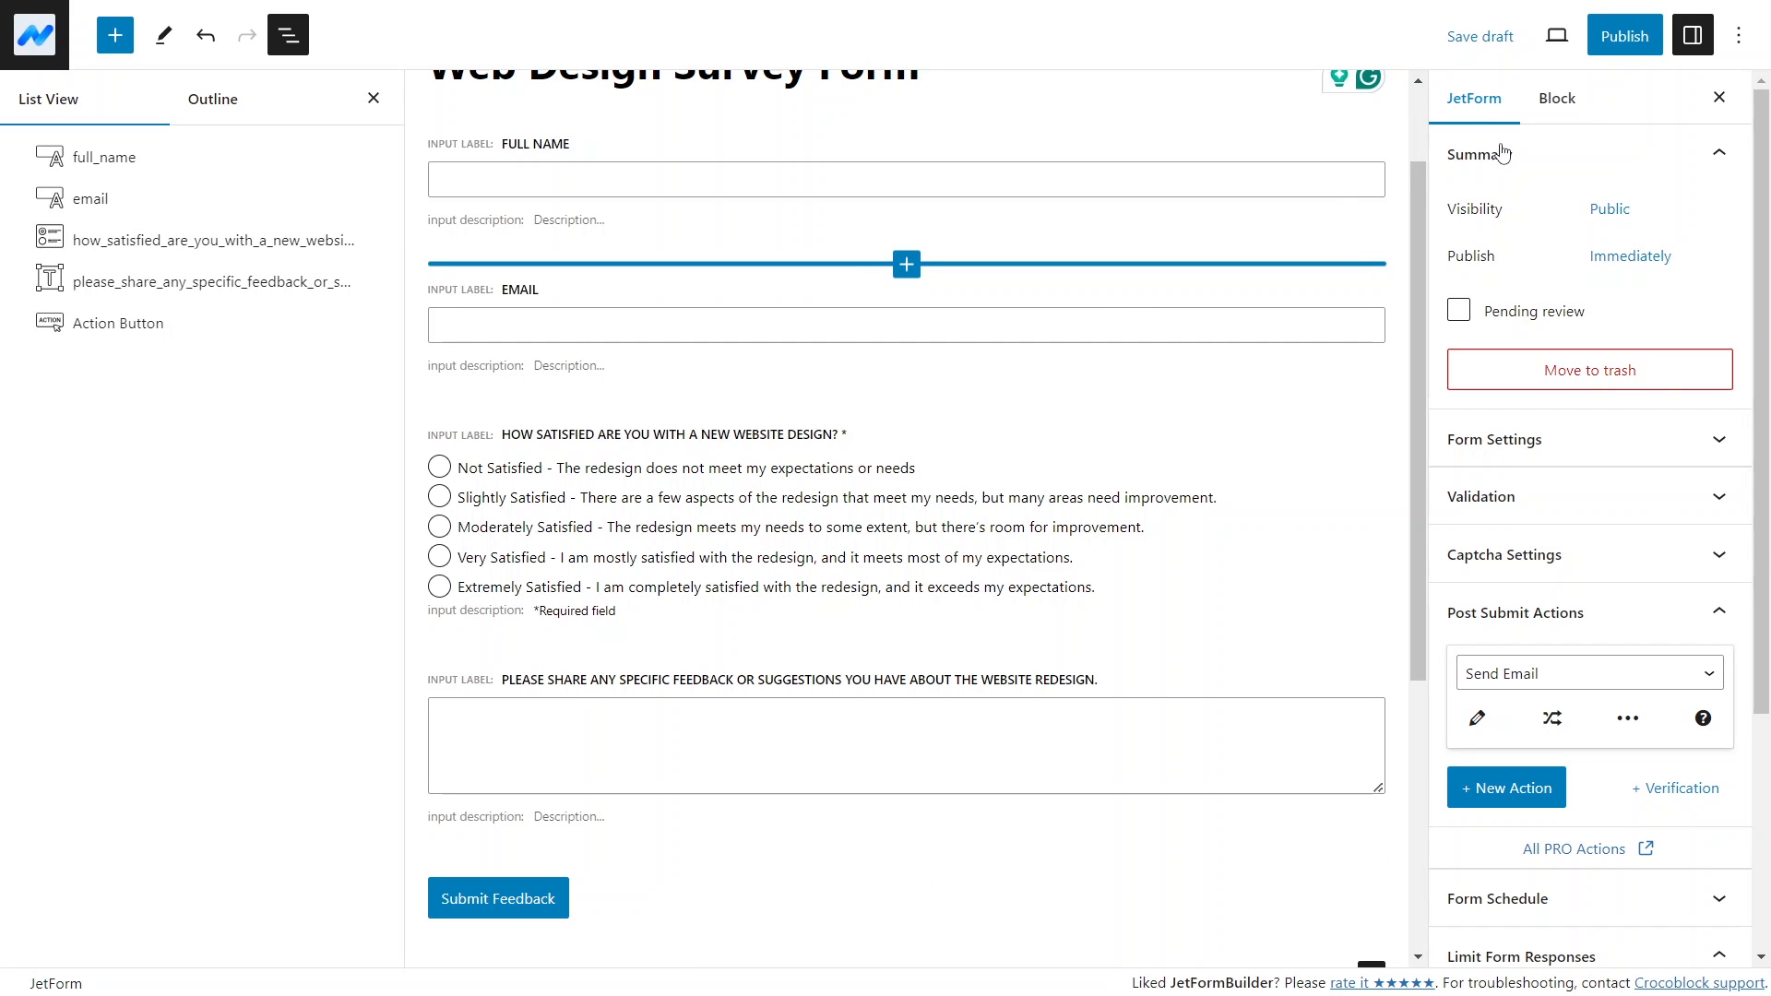
scroll(1766, 708, "down", 3)
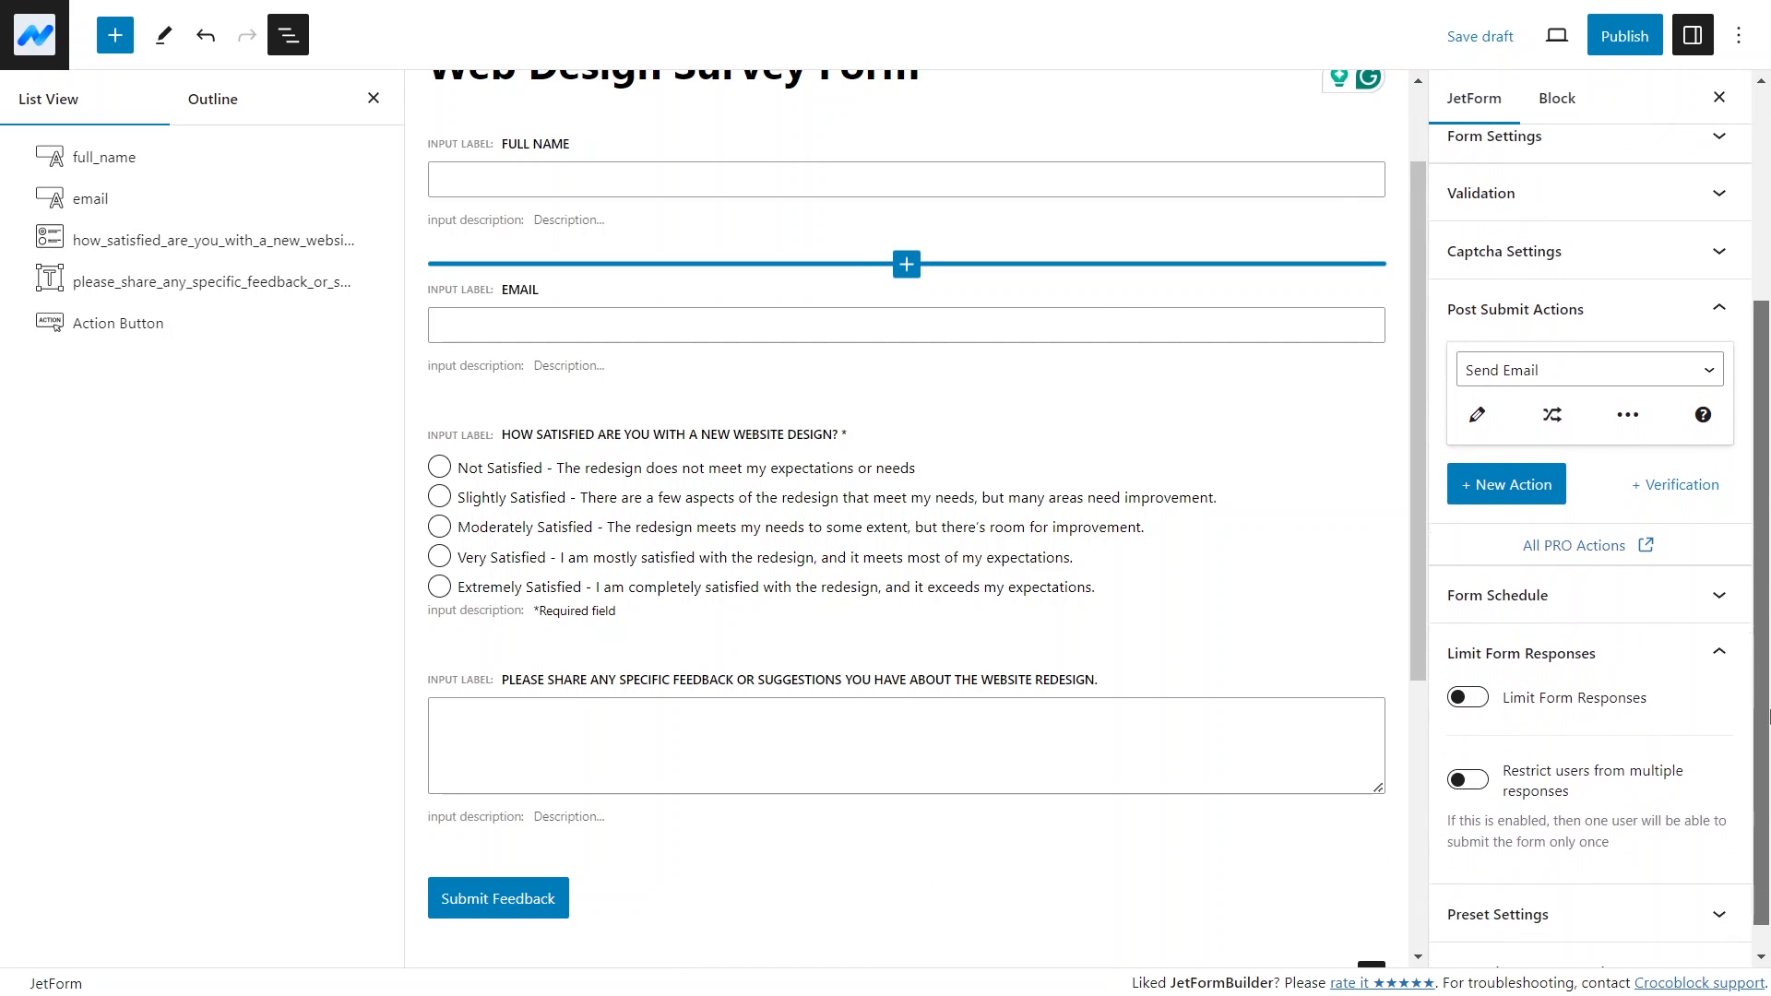
scroll(1766, 708, "down", 1)
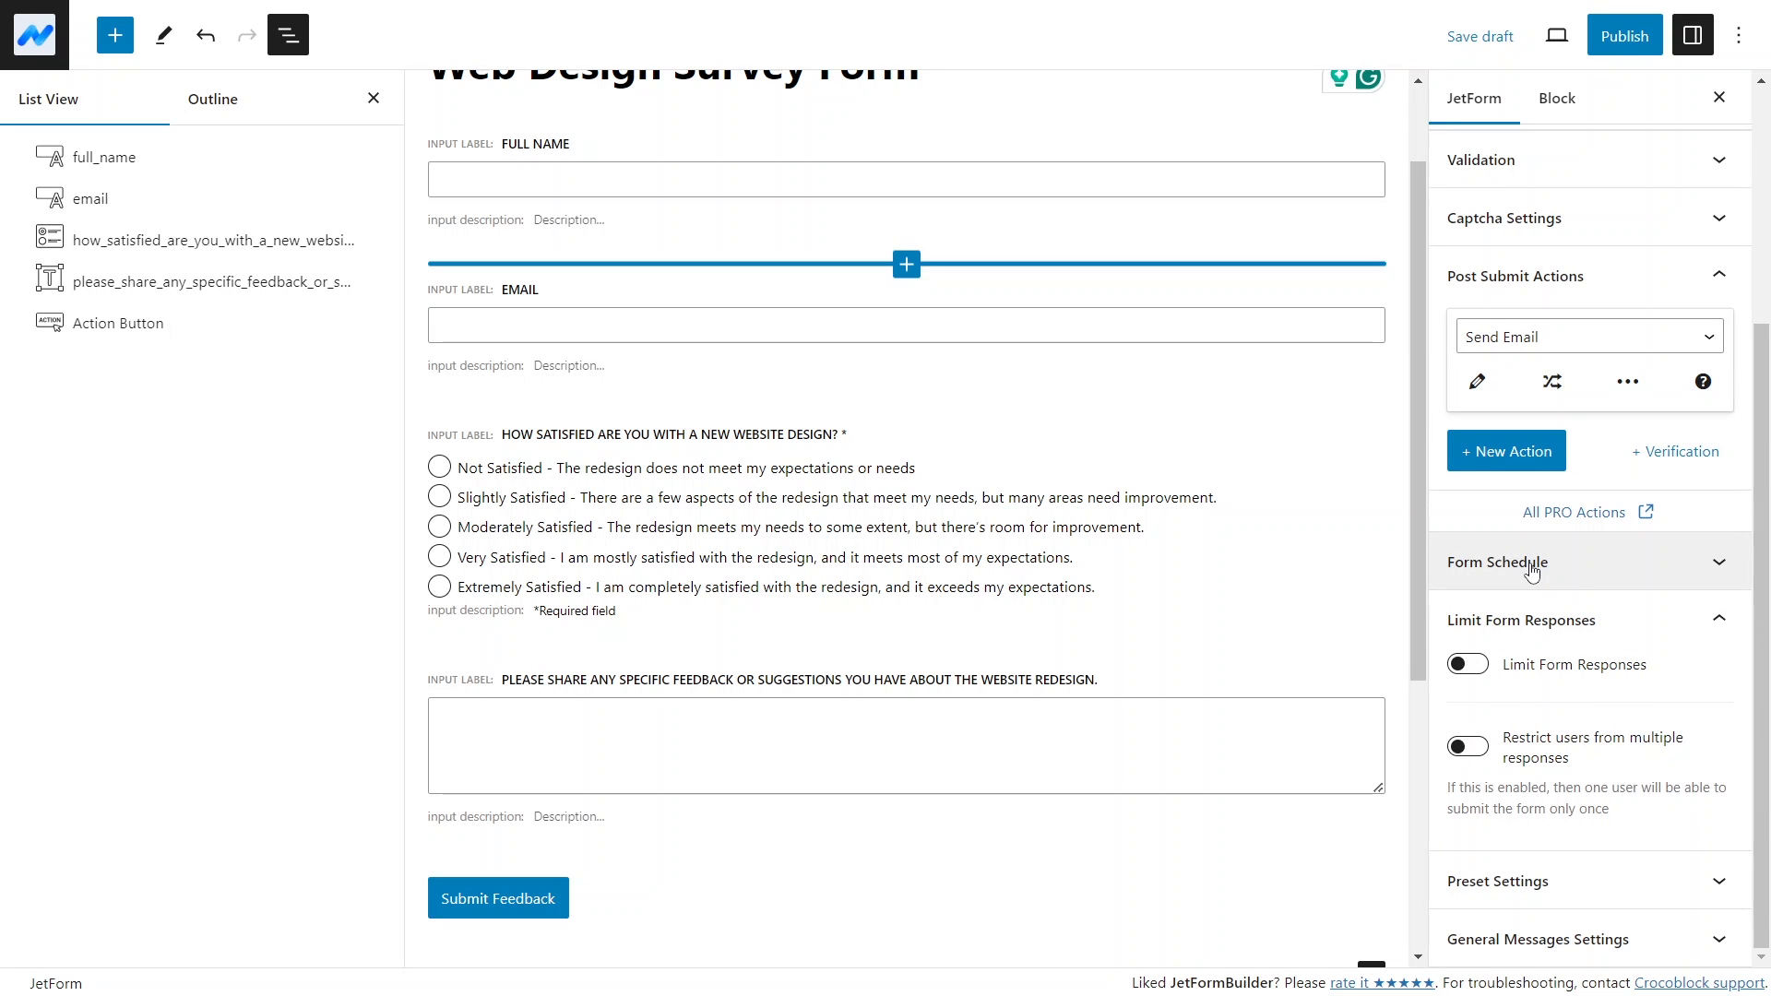
left_click(1487, 680)
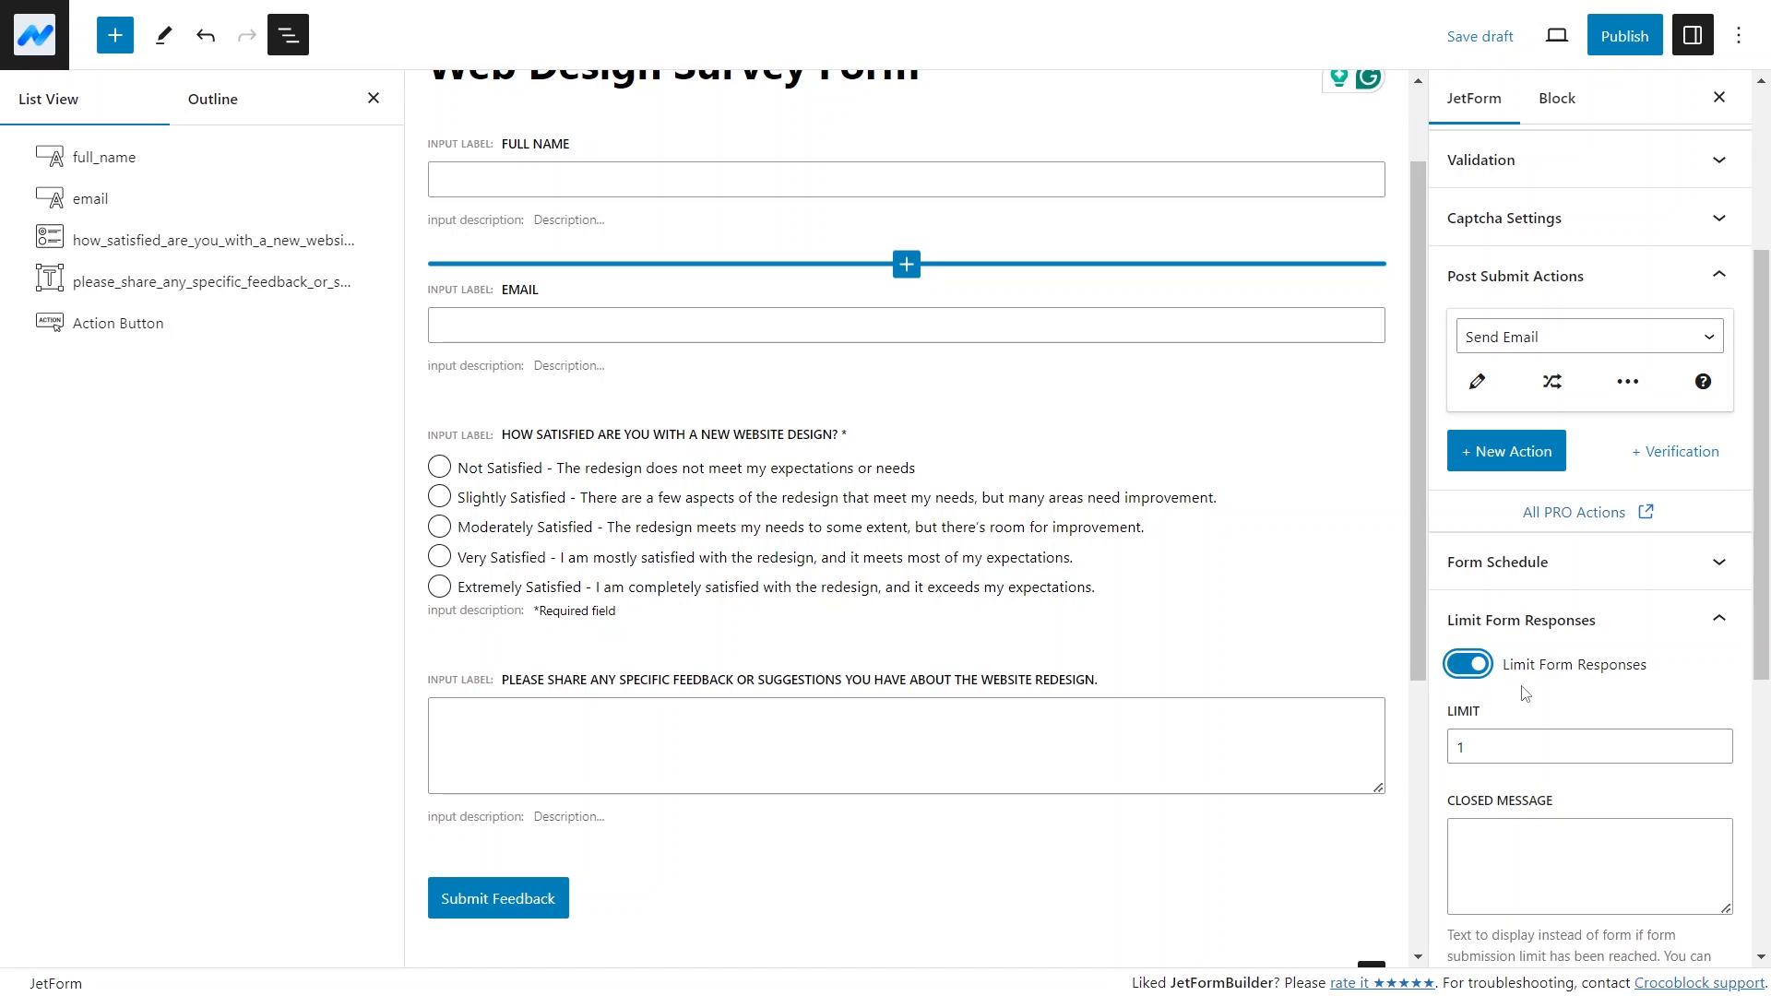
Set the response limit to 50 and the closed message to "Submission limit reached. Thank you for your interest! Stay tuned for future feedback opportunities."
scroll(1529, 698, "down", 5)
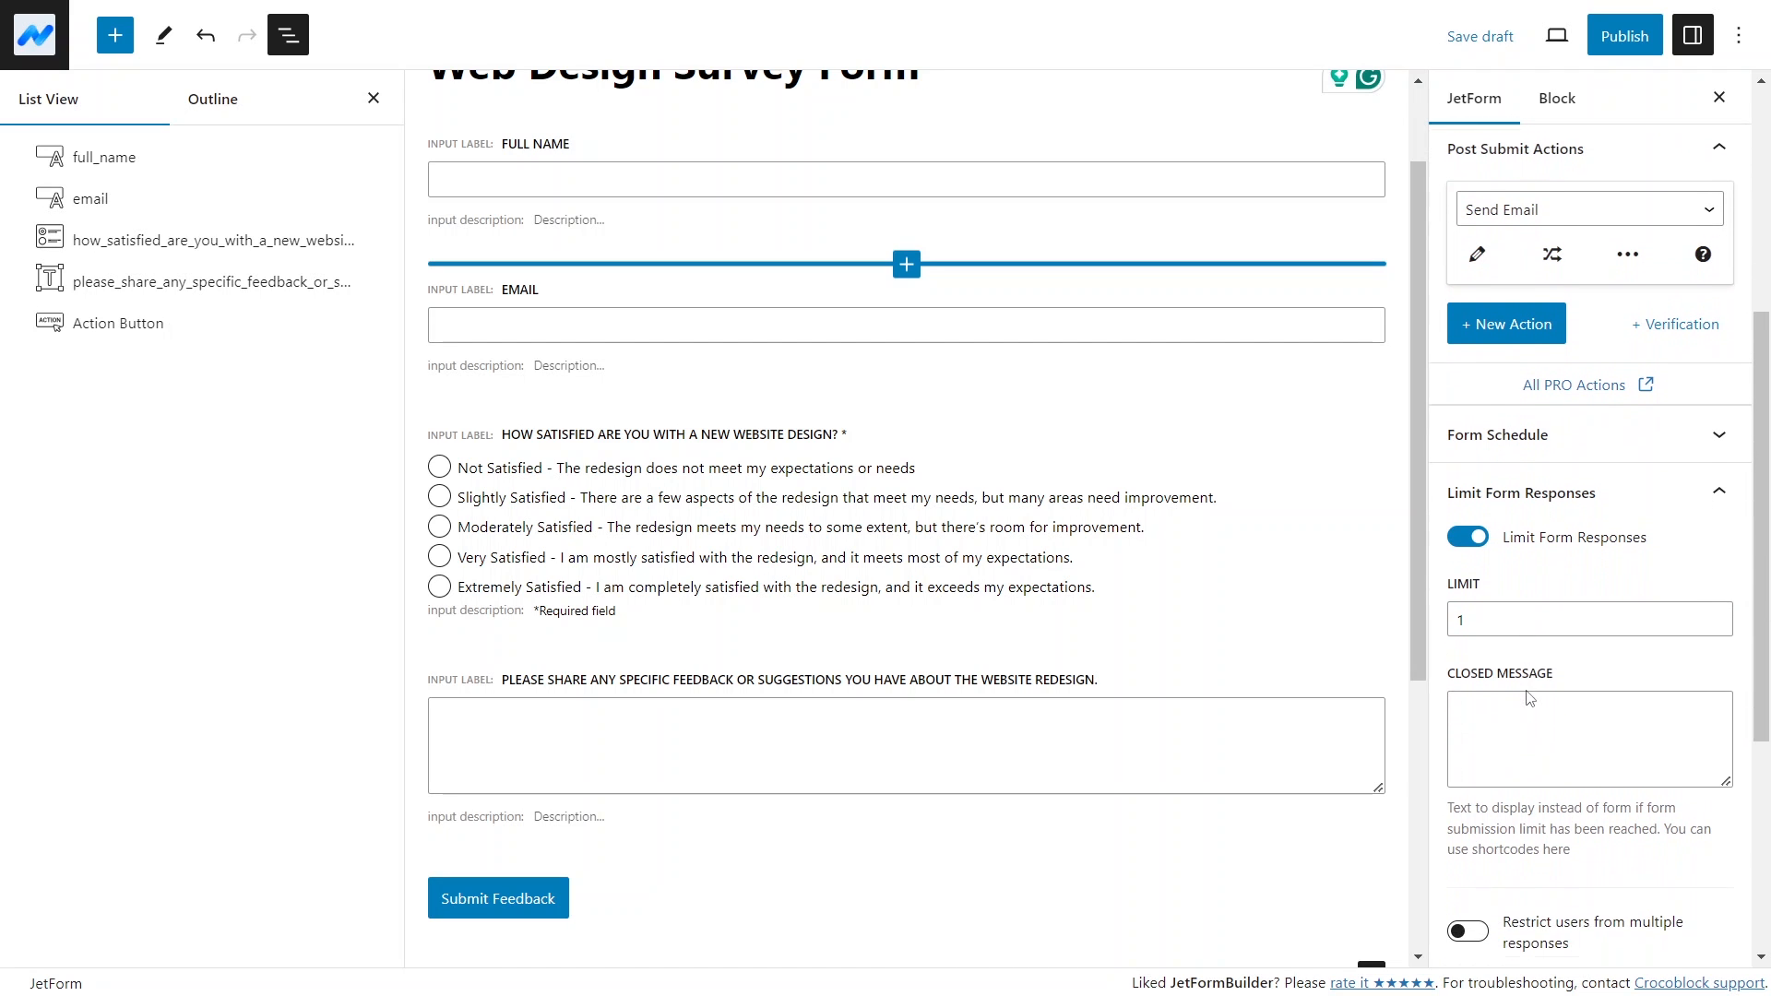
scroll(1529, 698, "down", 1)
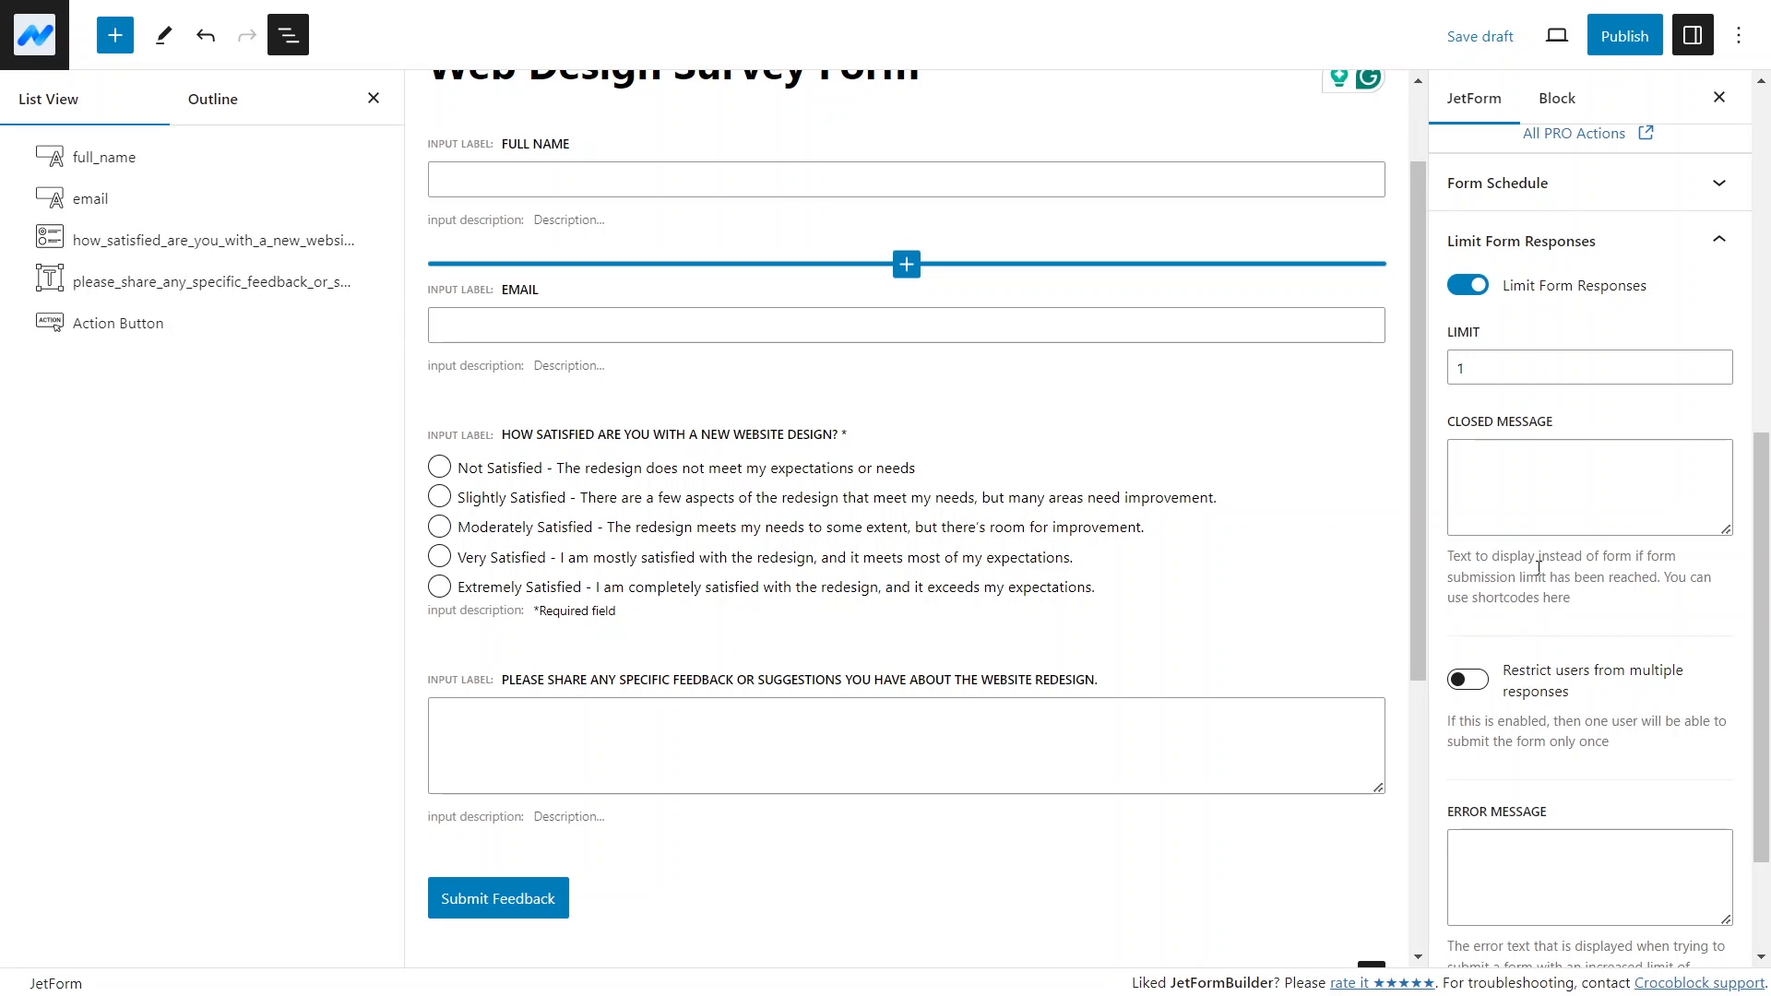
left_click_drag(1486, 373, 1442, 384)
type("50")
left_click(1484, 498)
type("Subm")
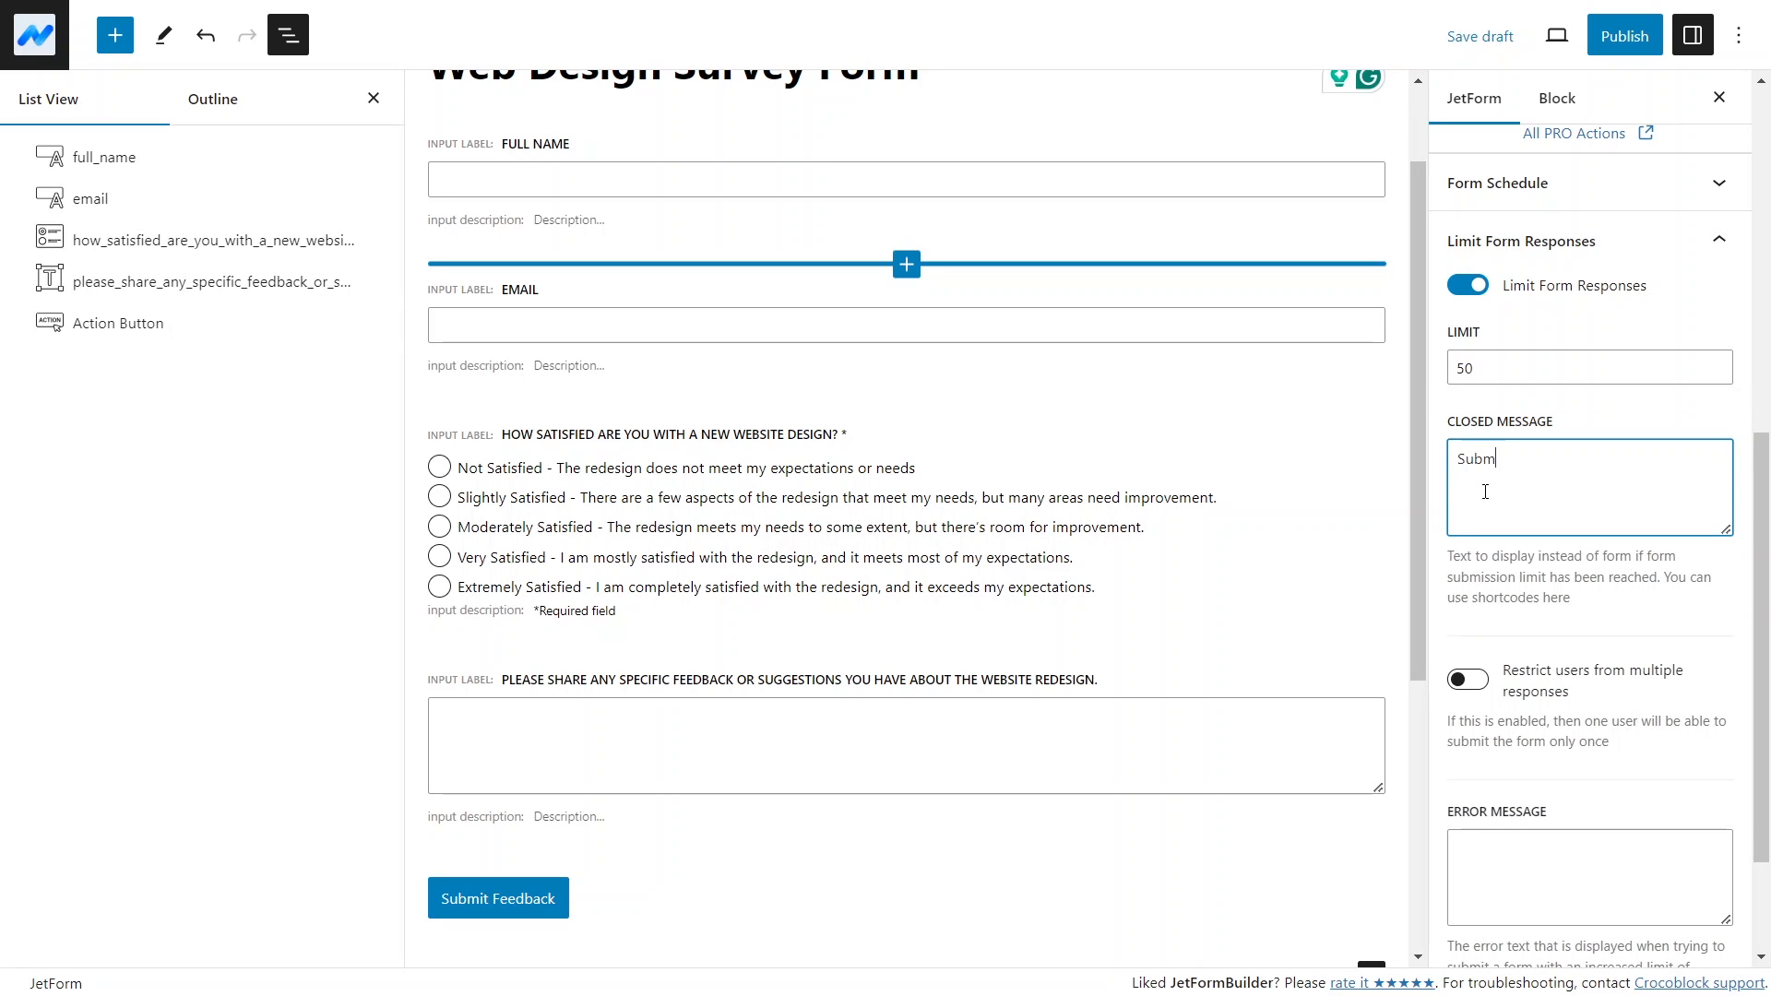
type("ission limit reached. Thank you for your interest! Stay tuned for future feedback opportunities.")
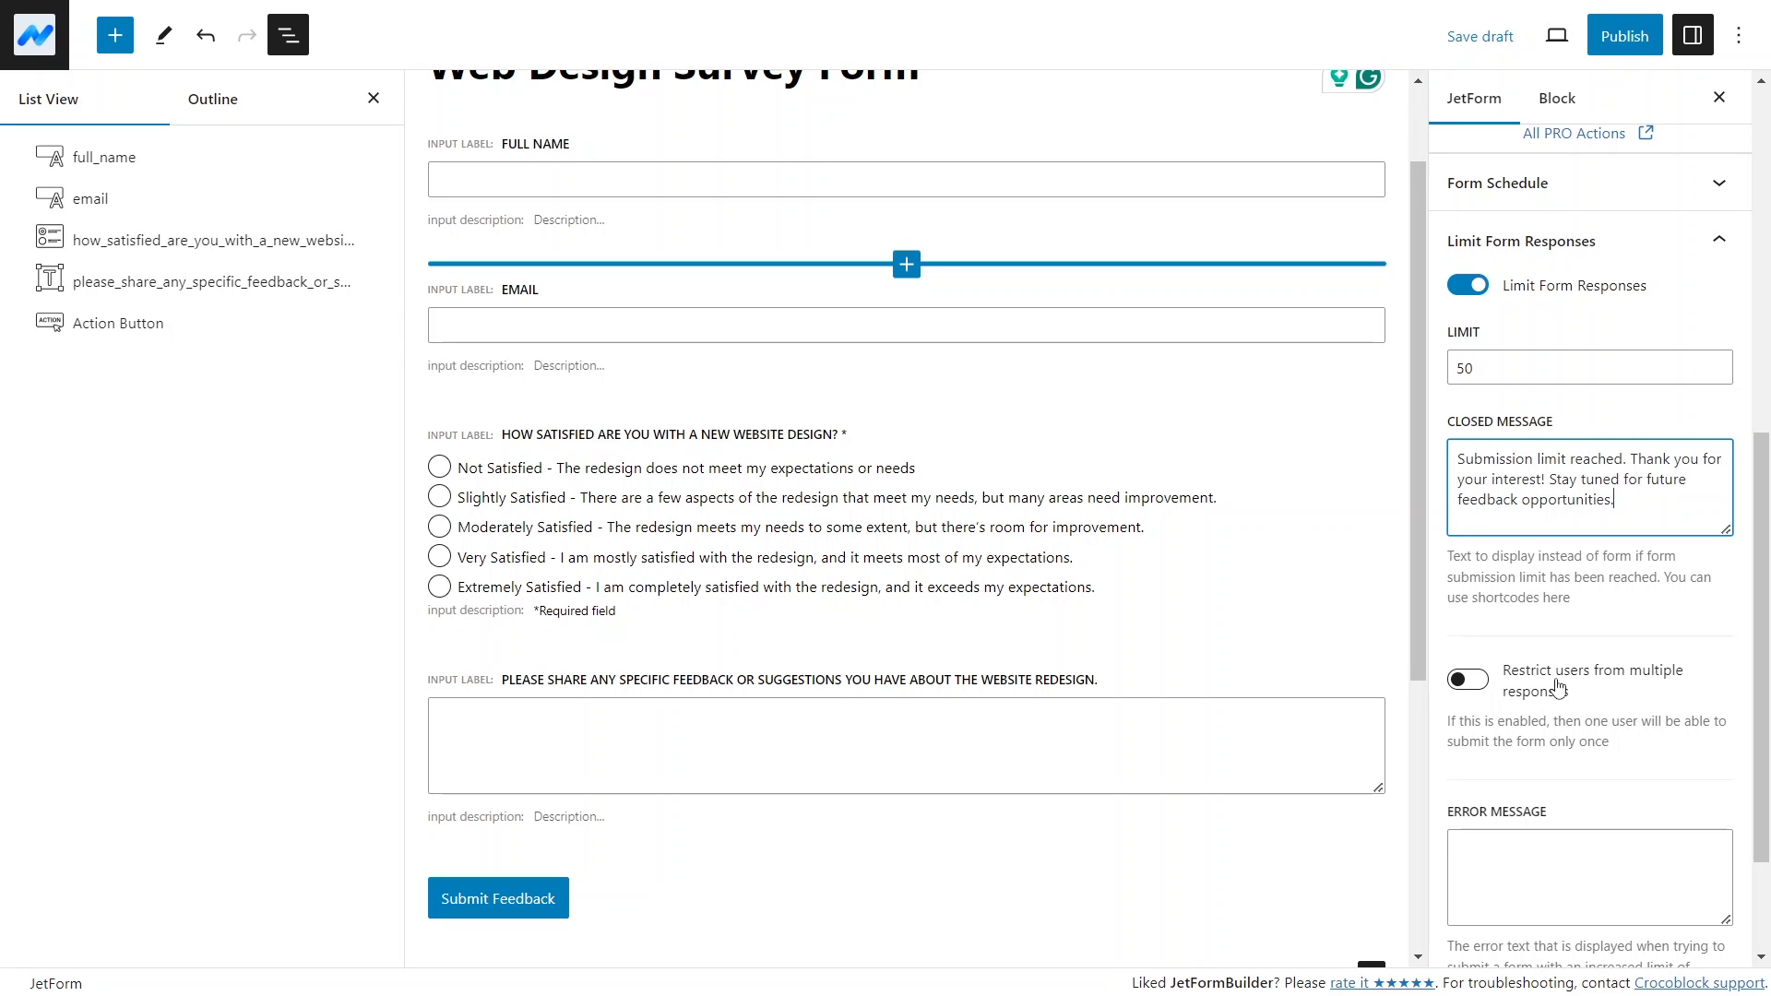
Set the response limit's error message to "Only one entry per user is allowed. Thank you for understanding."
left_click(1536, 864)
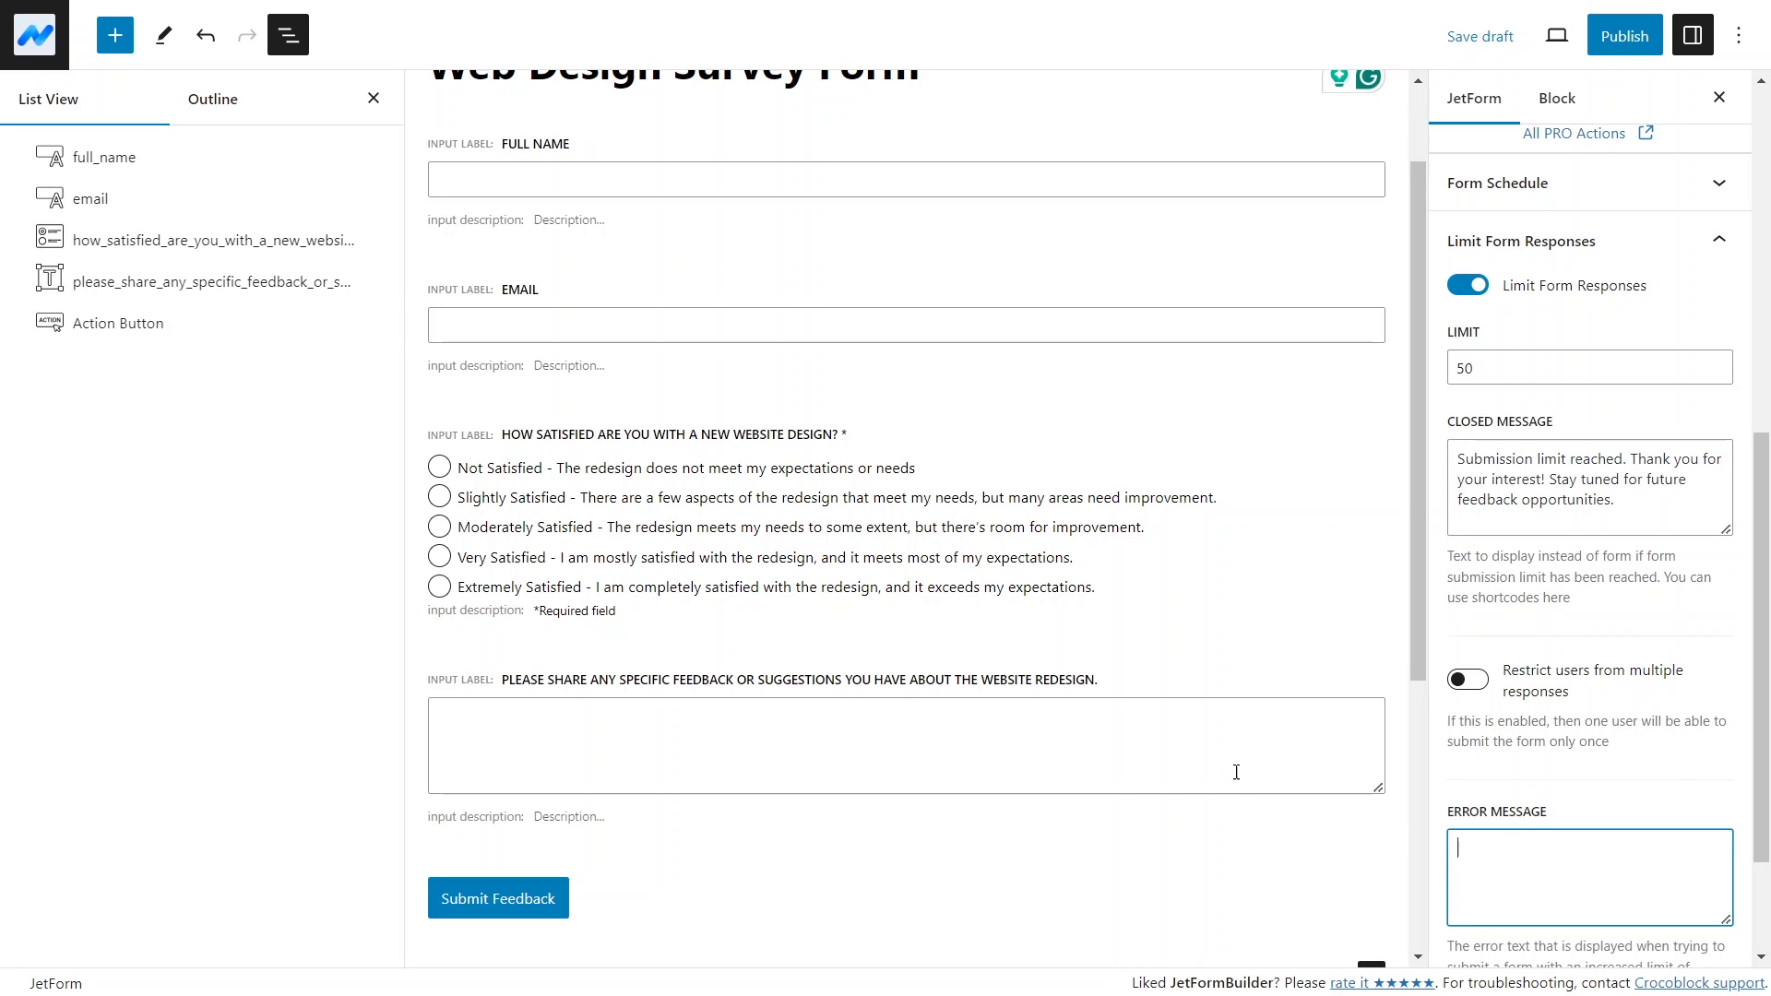
type("Only one entry per user is allowed. Thank you for understanding.")
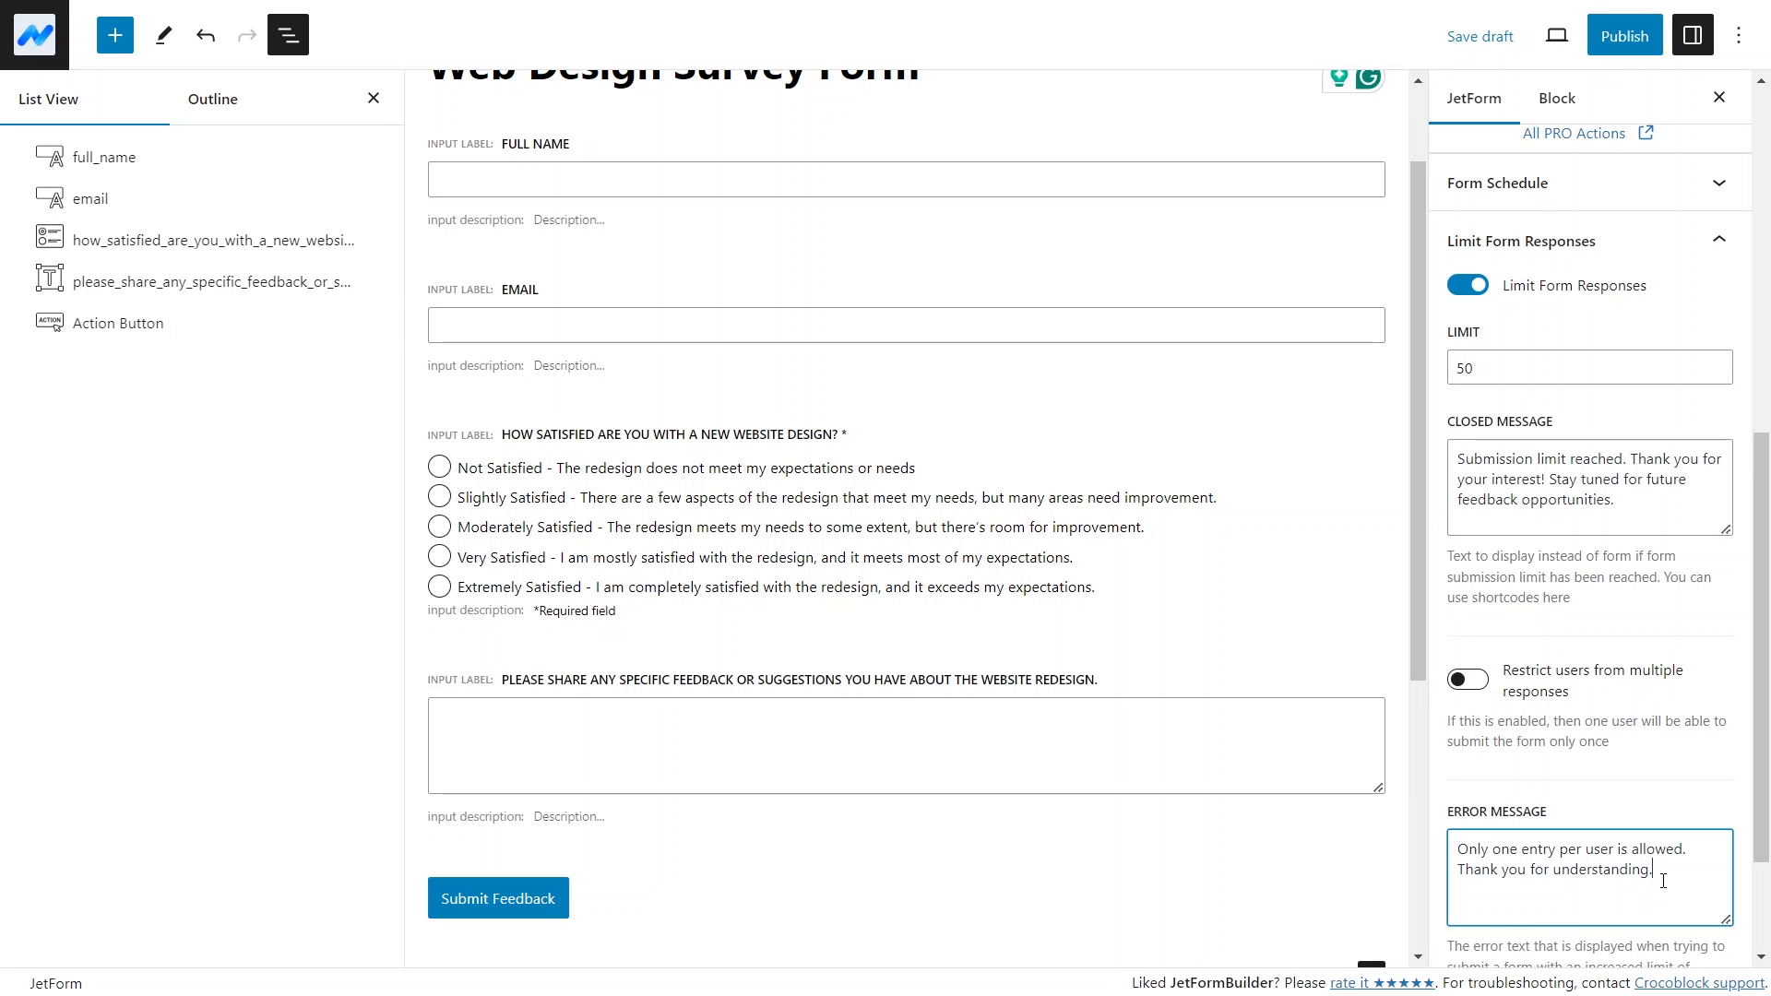
left_click(1742, 893)
Enable restricting users from multiple responses and keep the restriction based on IP address
scroll(1750, 900, "down", 2)
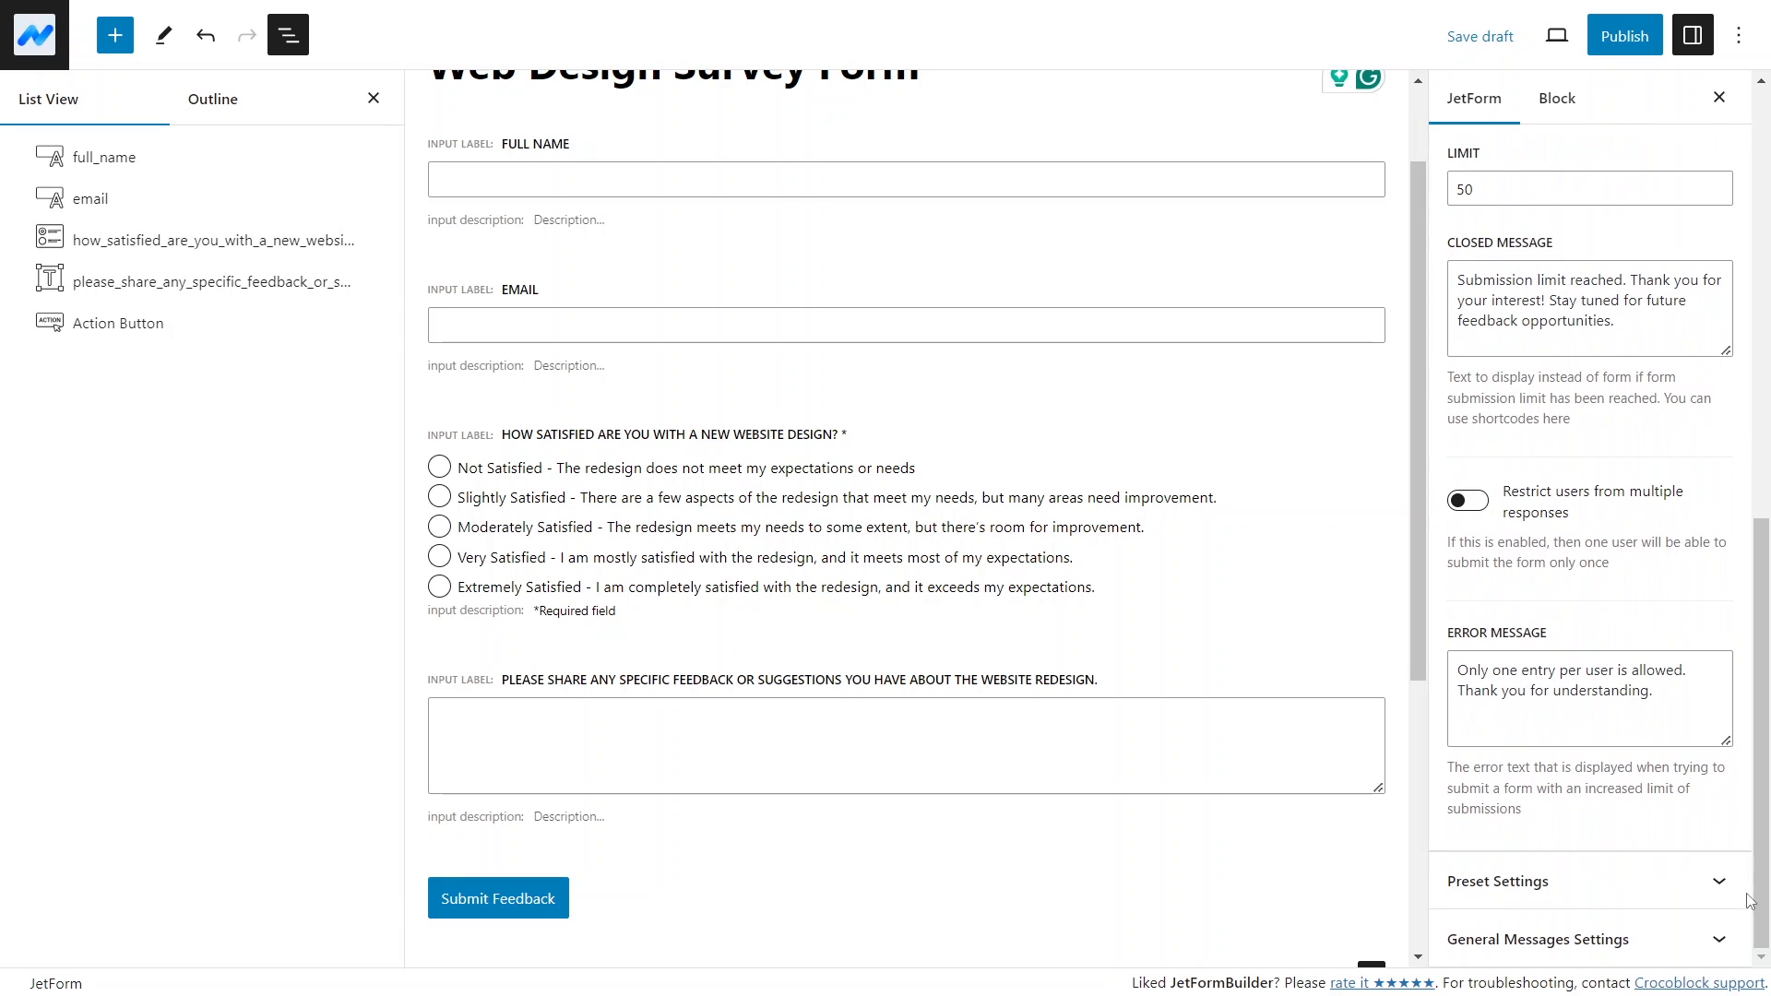
left_click(1482, 520)
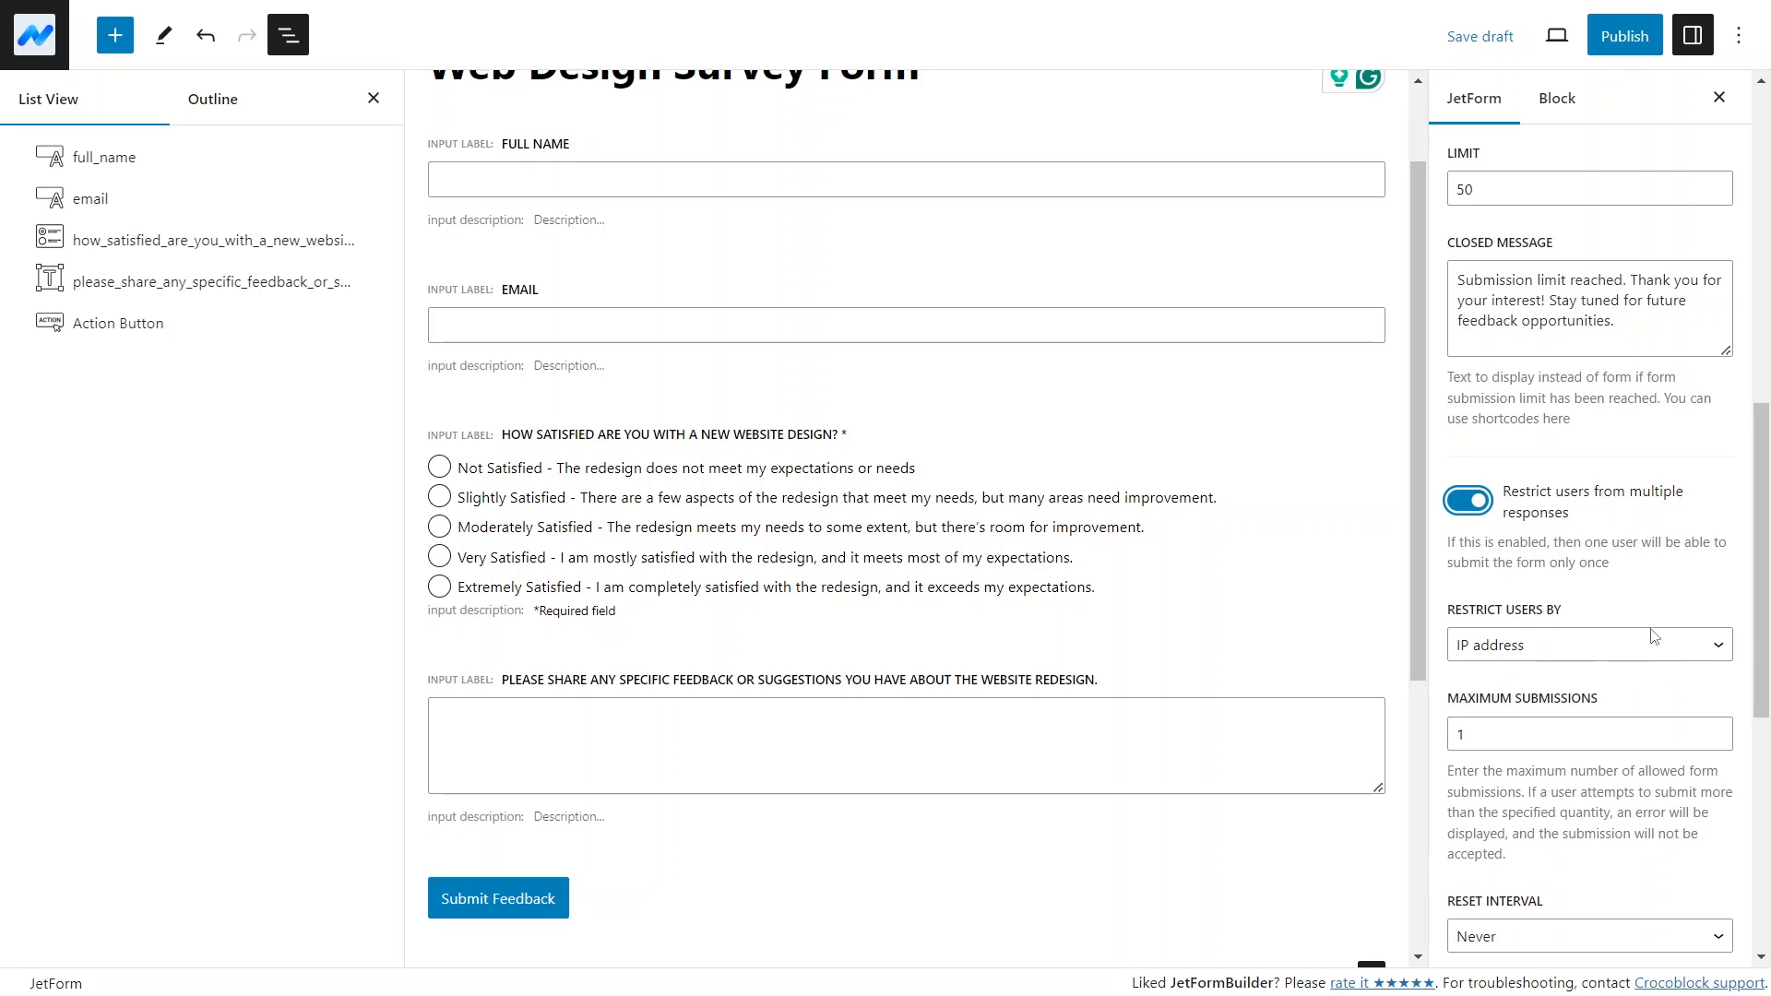
left_click(1726, 653)
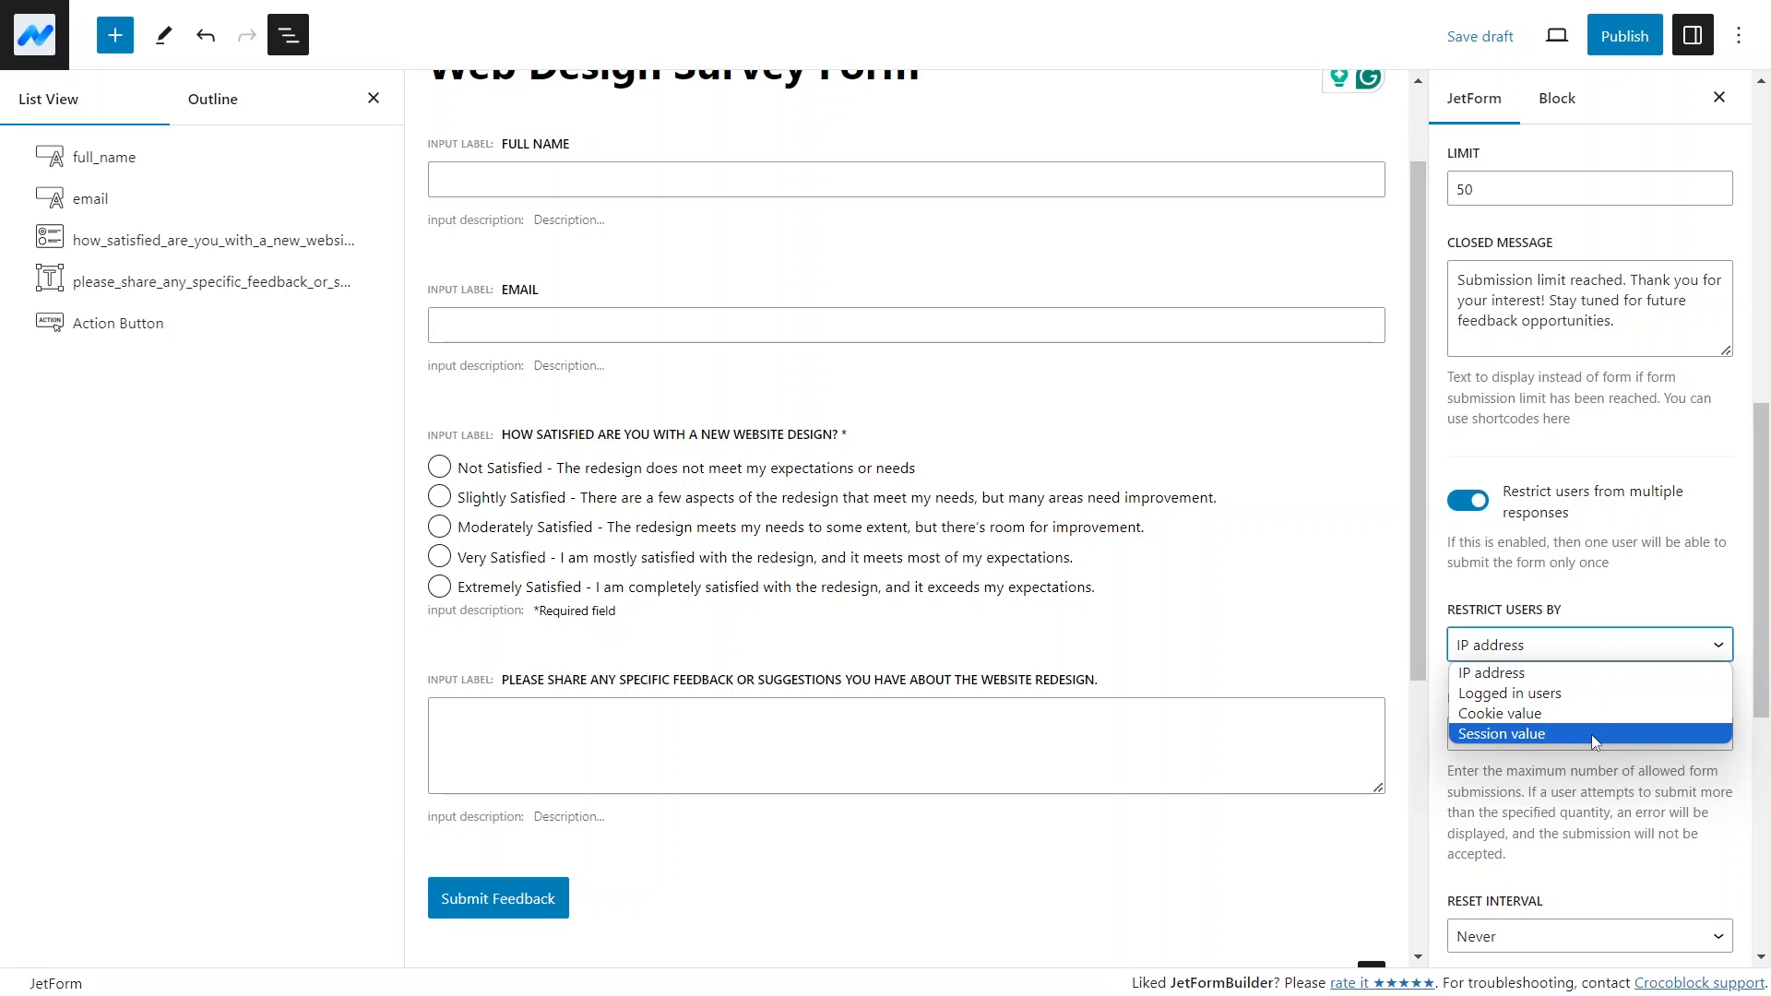
left_click(1625, 602)
Set the maximum submissions per user to 1 and keep the reset interval at Never
left_click_drag(1493, 735, 1440, 735)
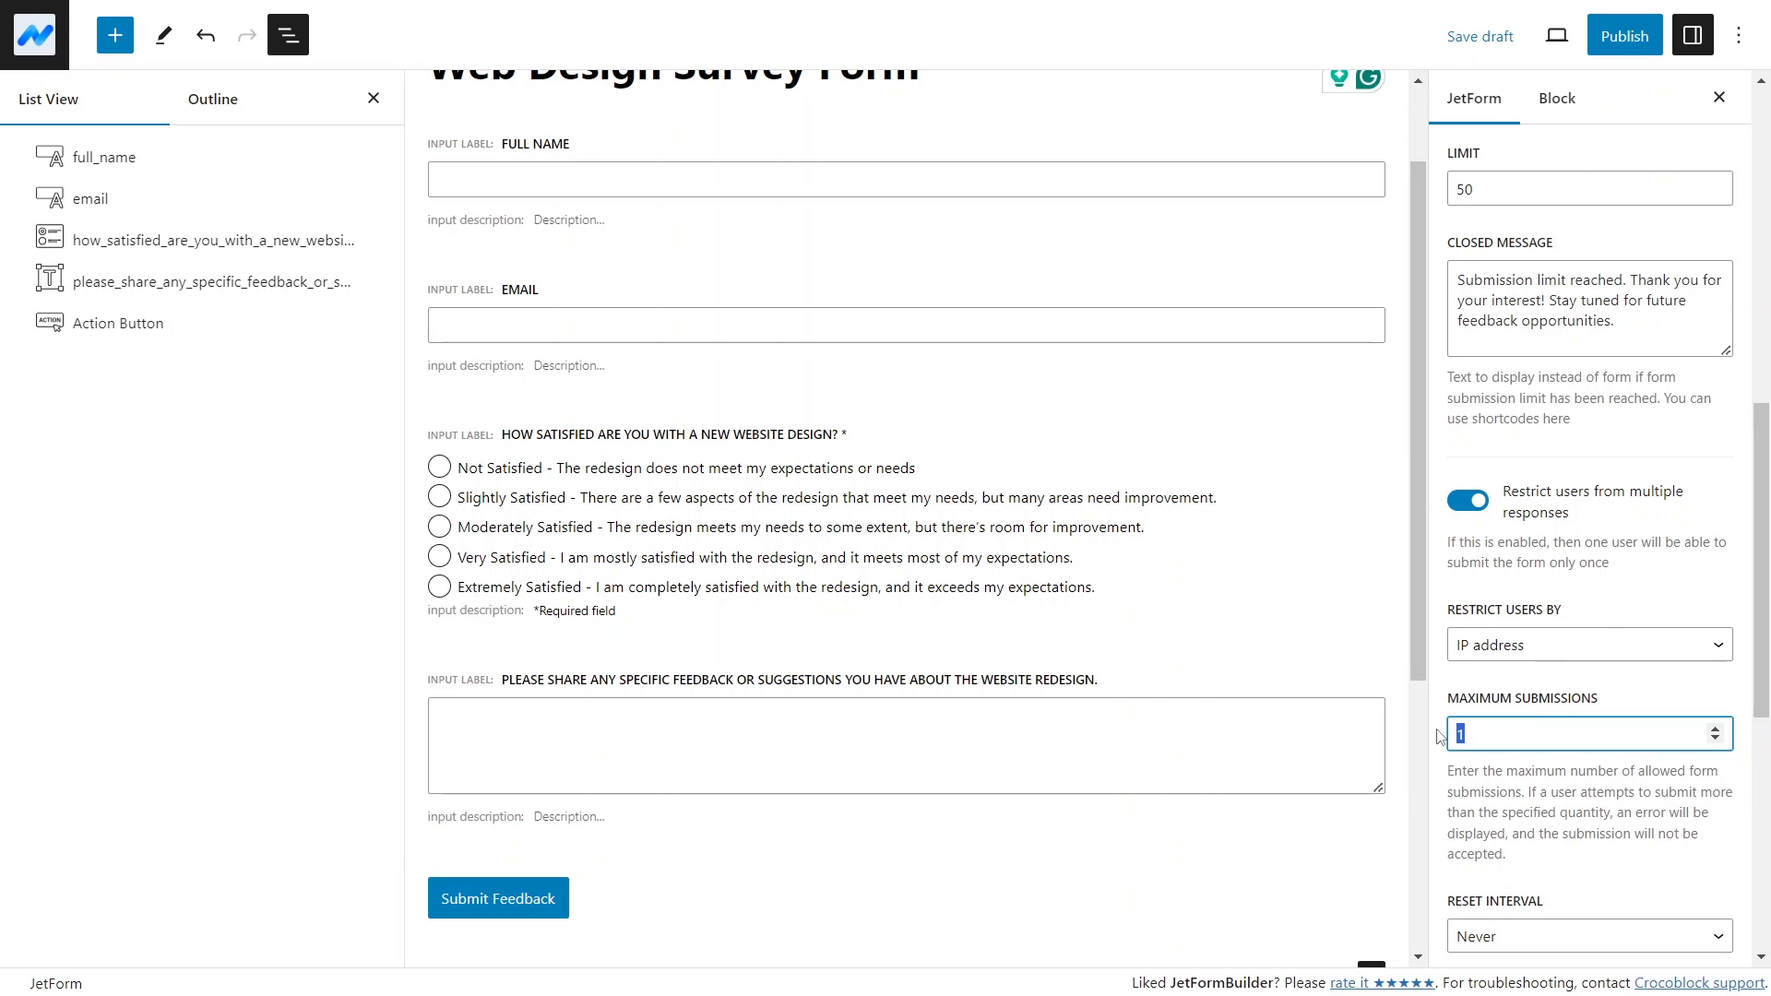
type("1")
left_click(1440, 736)
scroll(1440, 737, "down", 3)
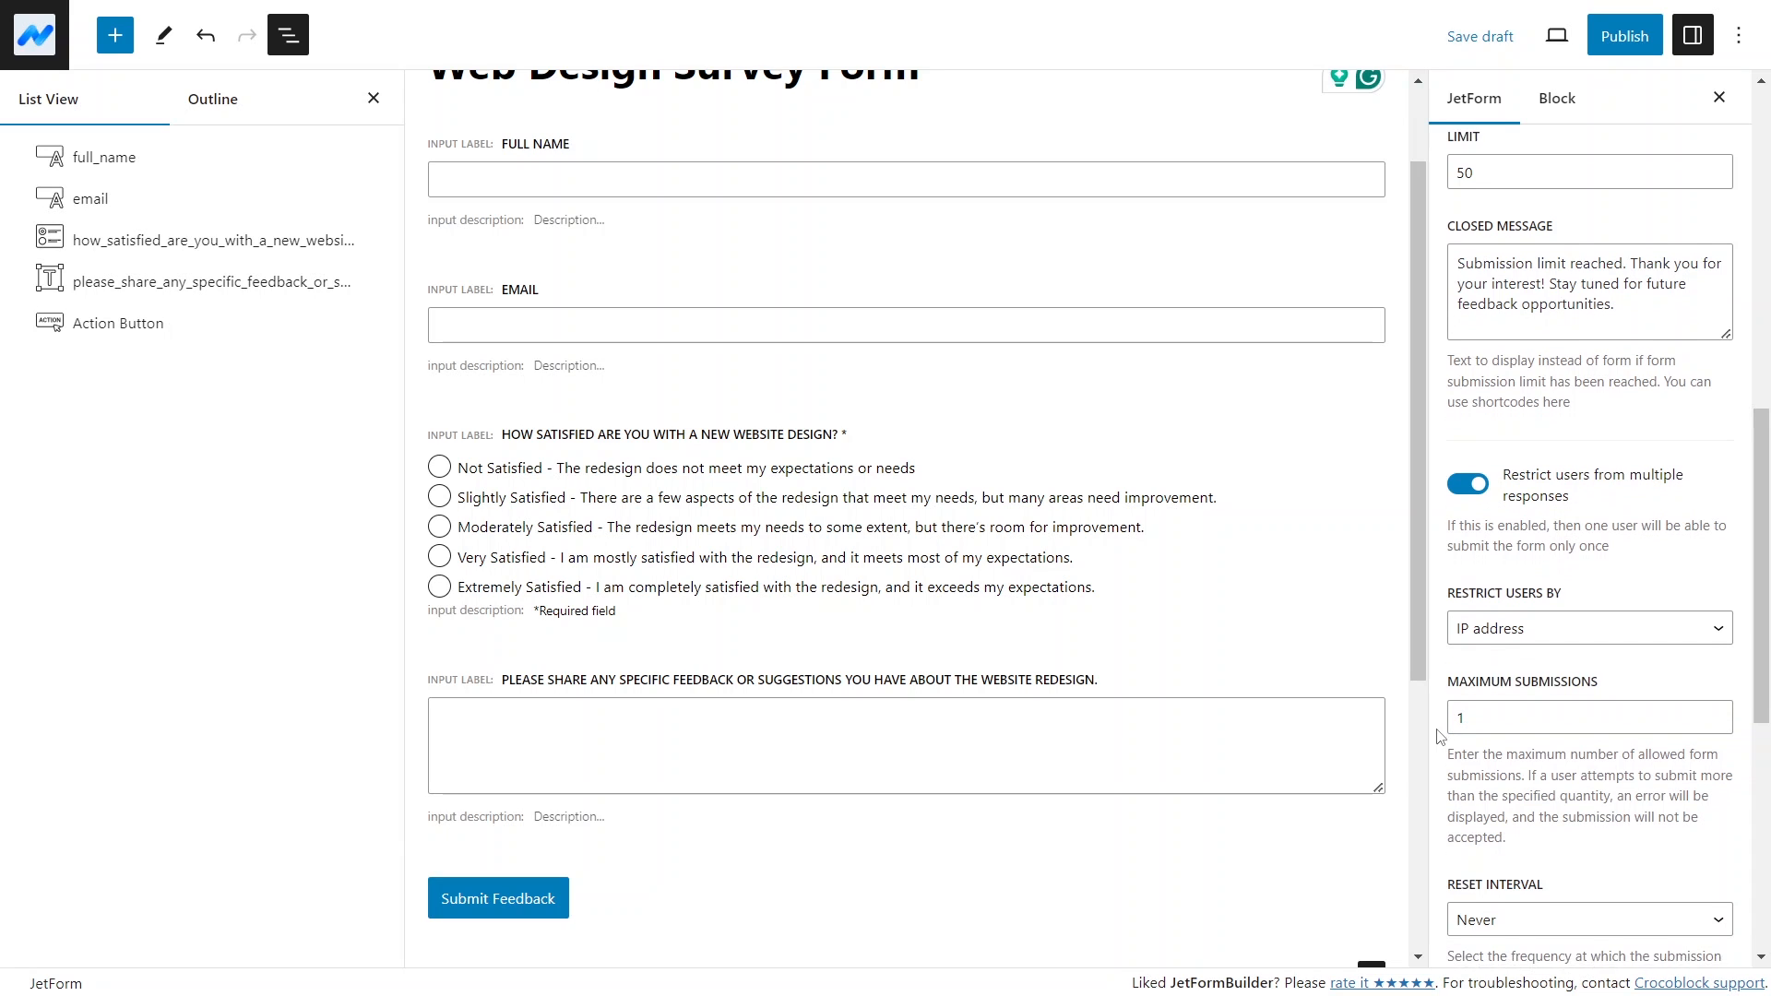
scroll(1617, 716, "down", 1)
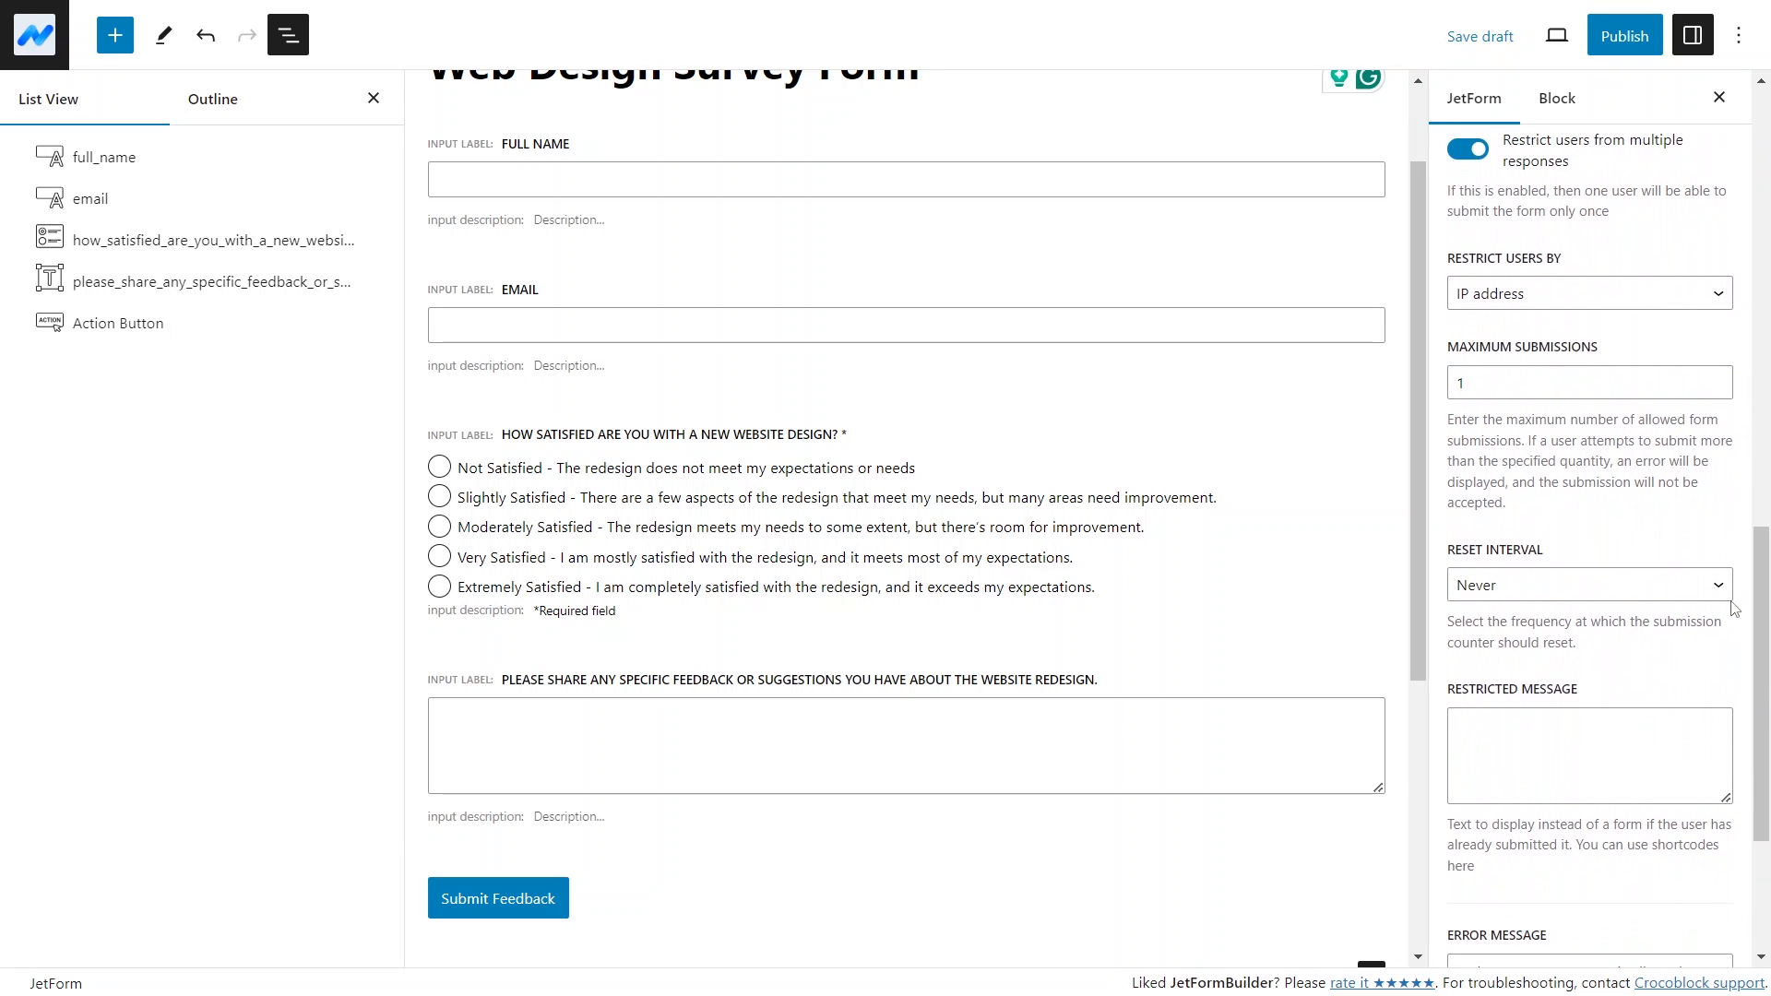
left_click(1723, 585)
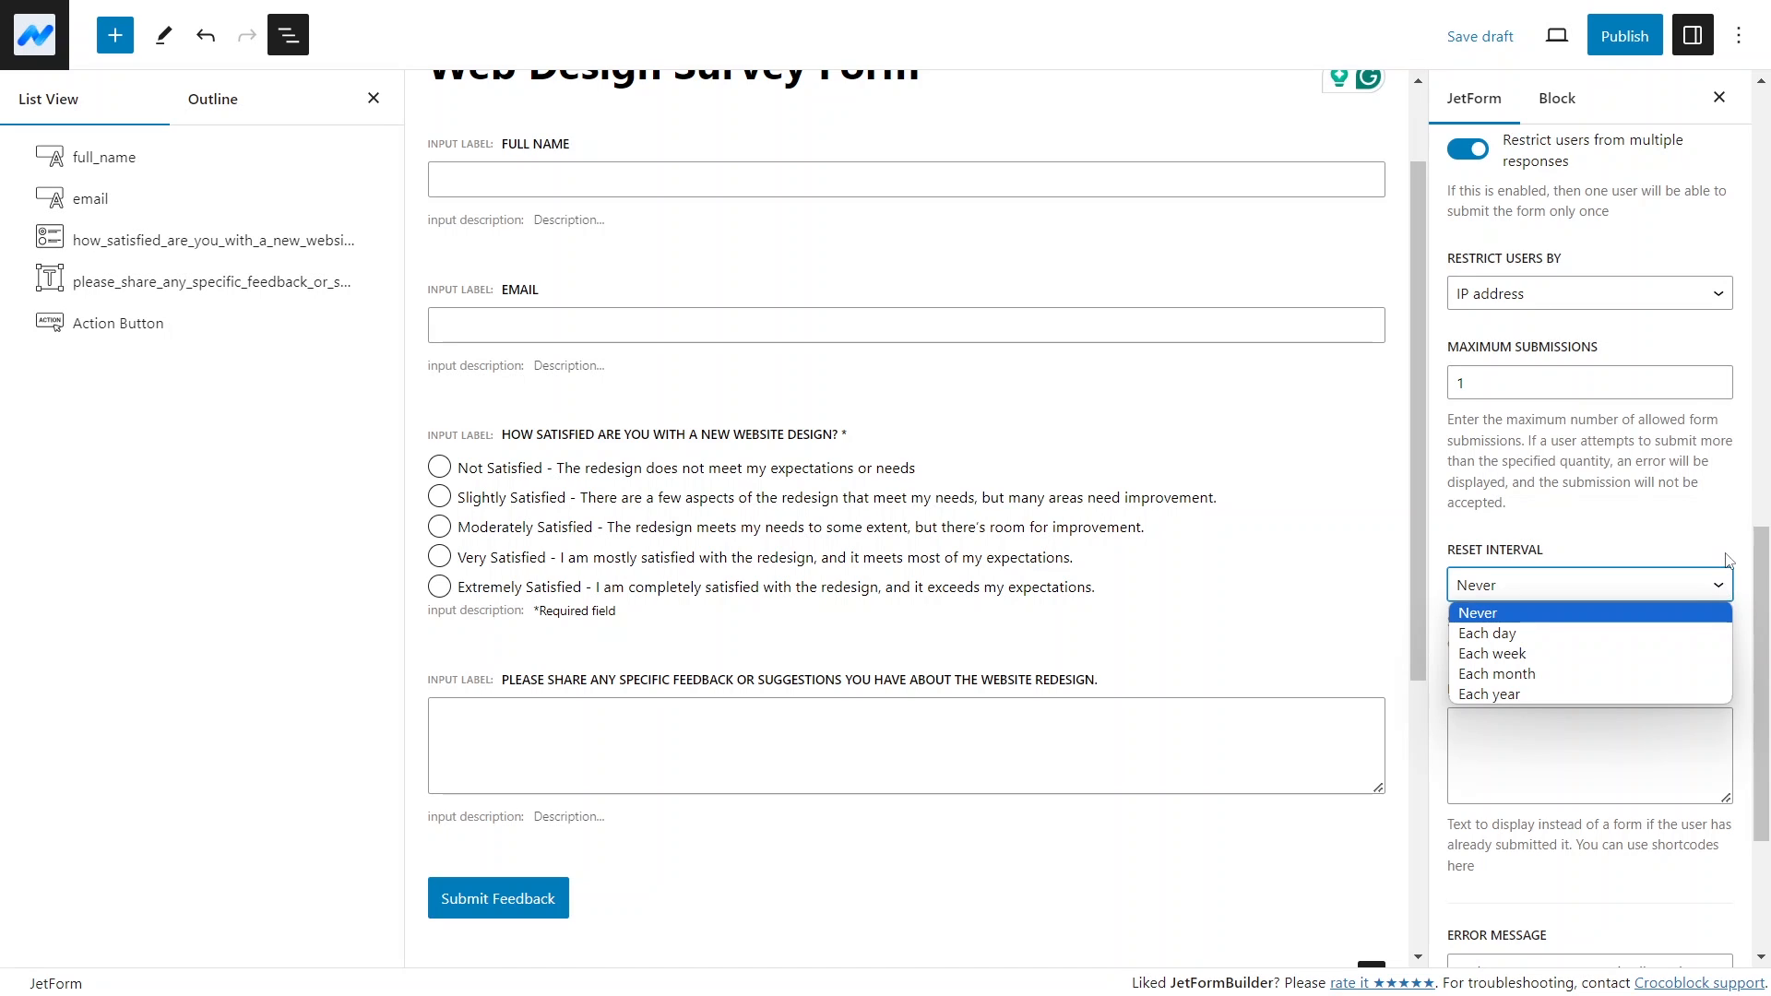
left_click(1728, 556)
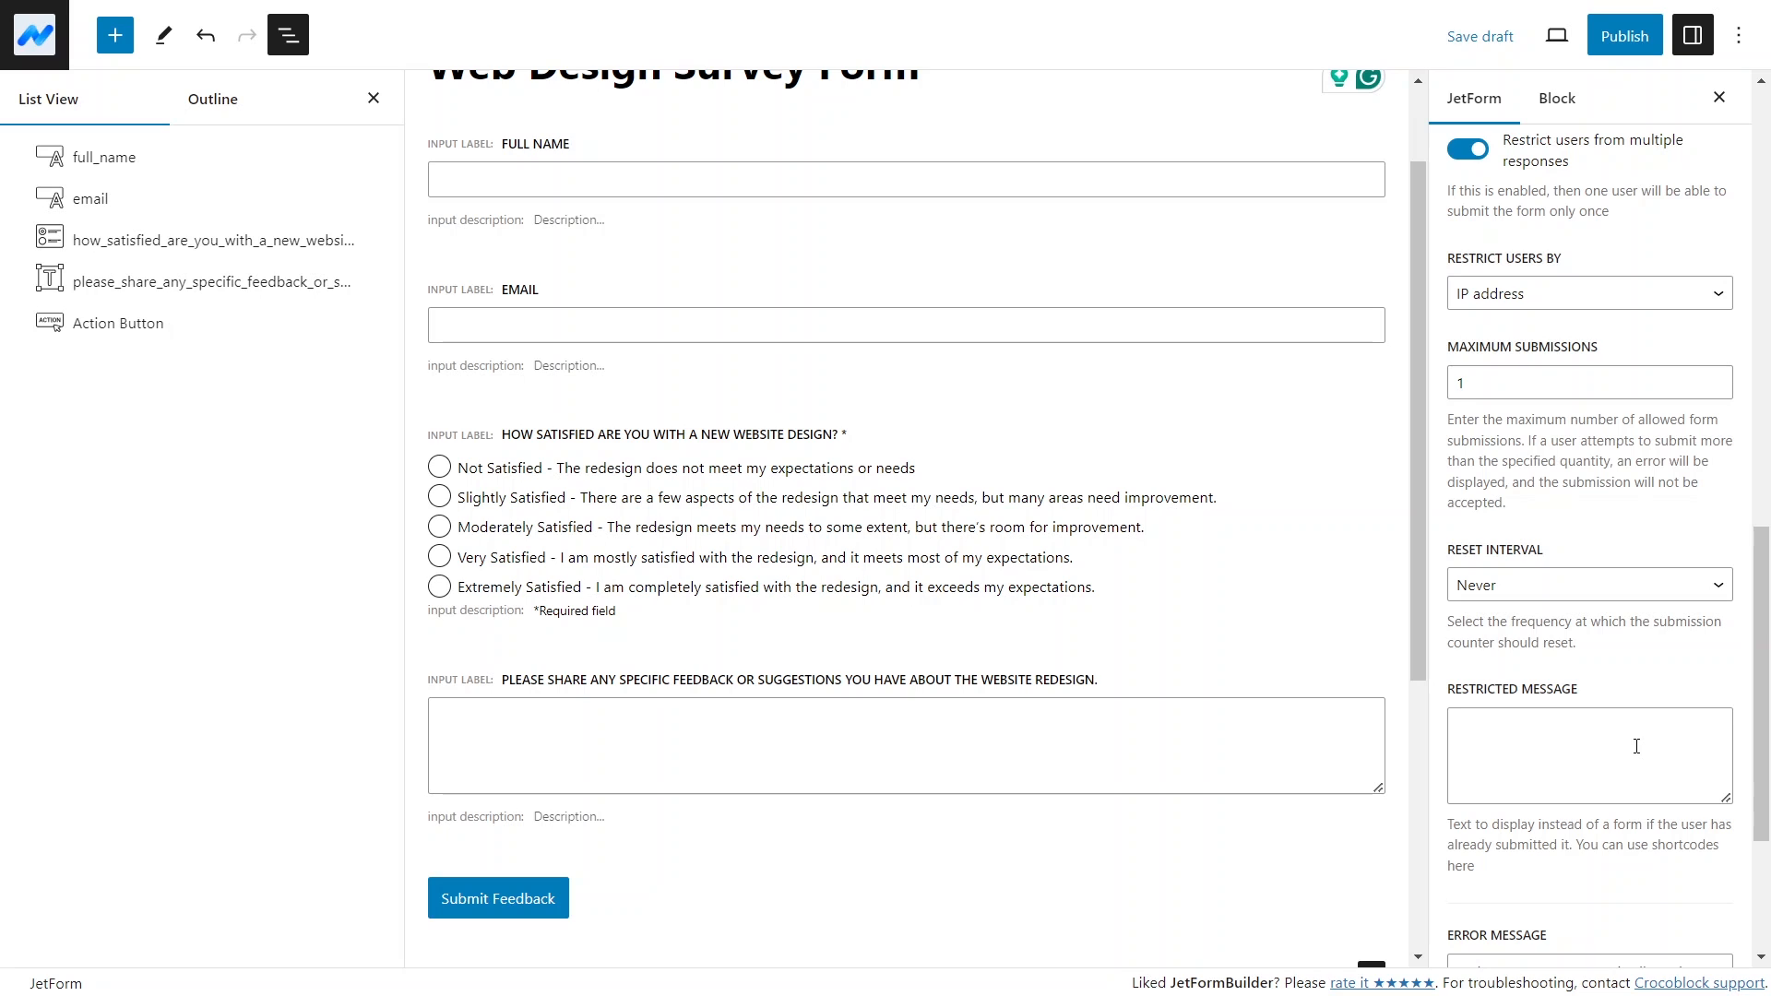
Set the restricted message to "Looks like you've already submitted your feedback for our new website design—thank you!" and publish the form
scroll(1636, 746, "down", 2)
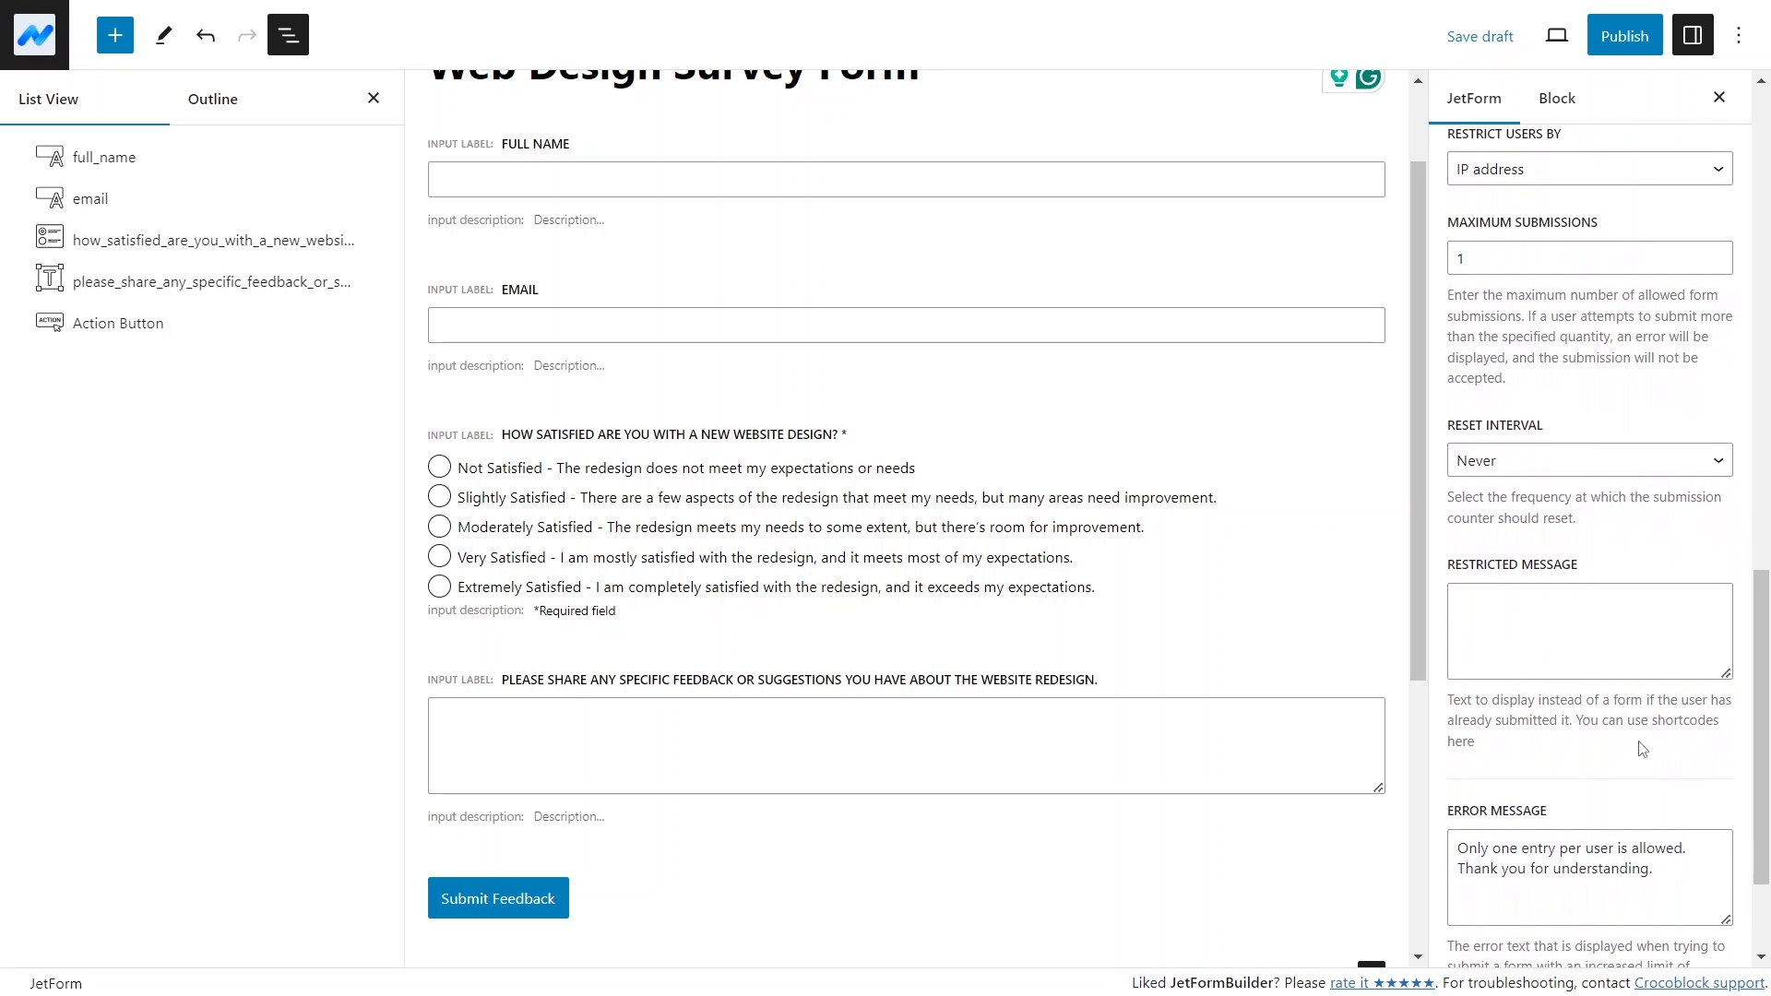
left_click(1599, 590)
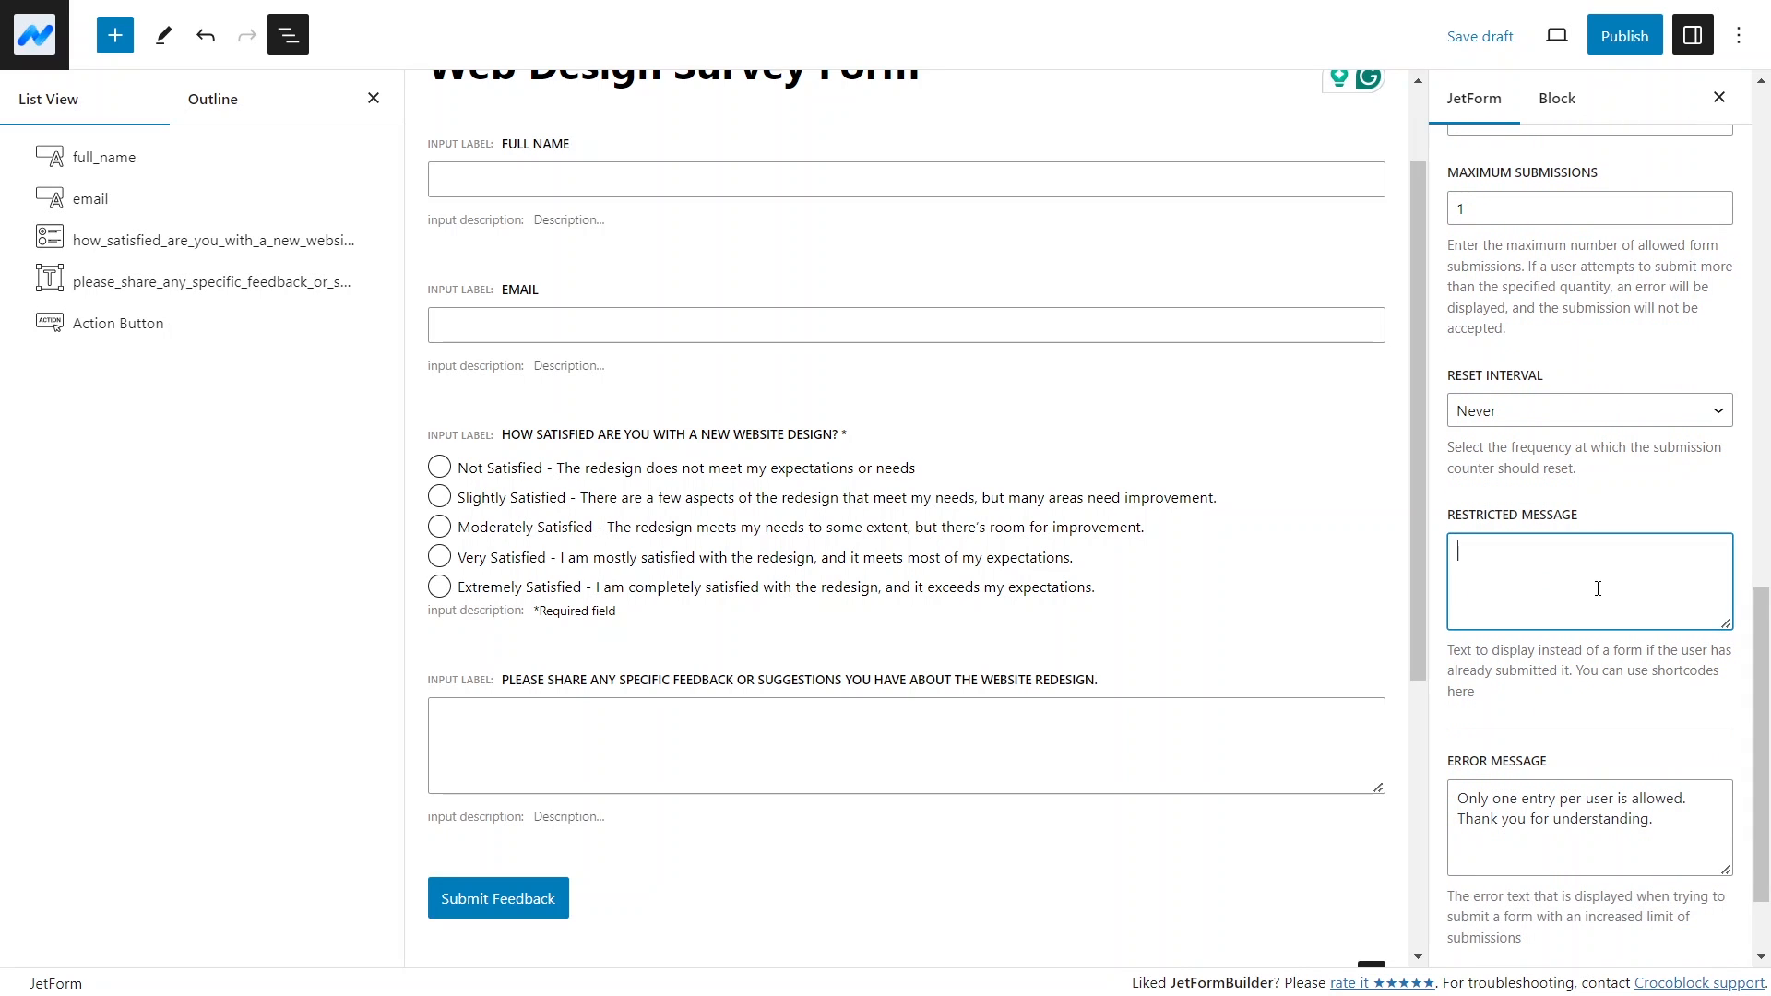
type("Looks like you've already submitted your feedback for our new website design—thank you!")
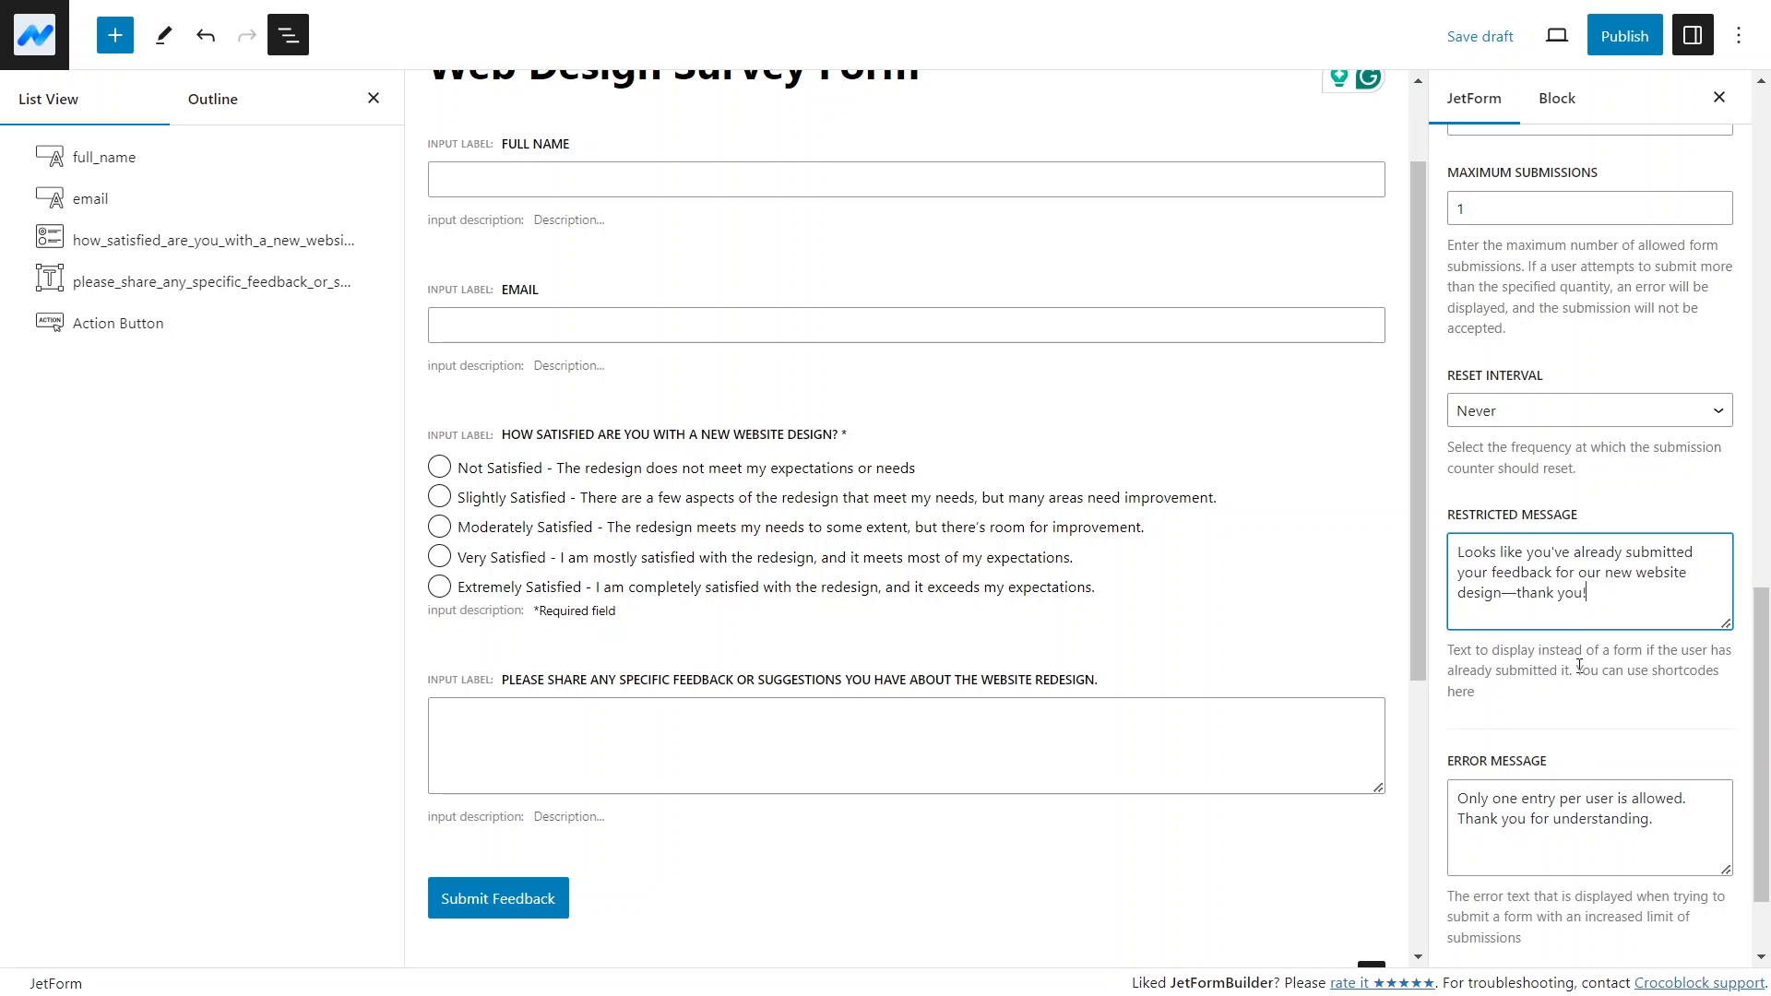
left_click(1621, 39)
left_click(1580, 39)
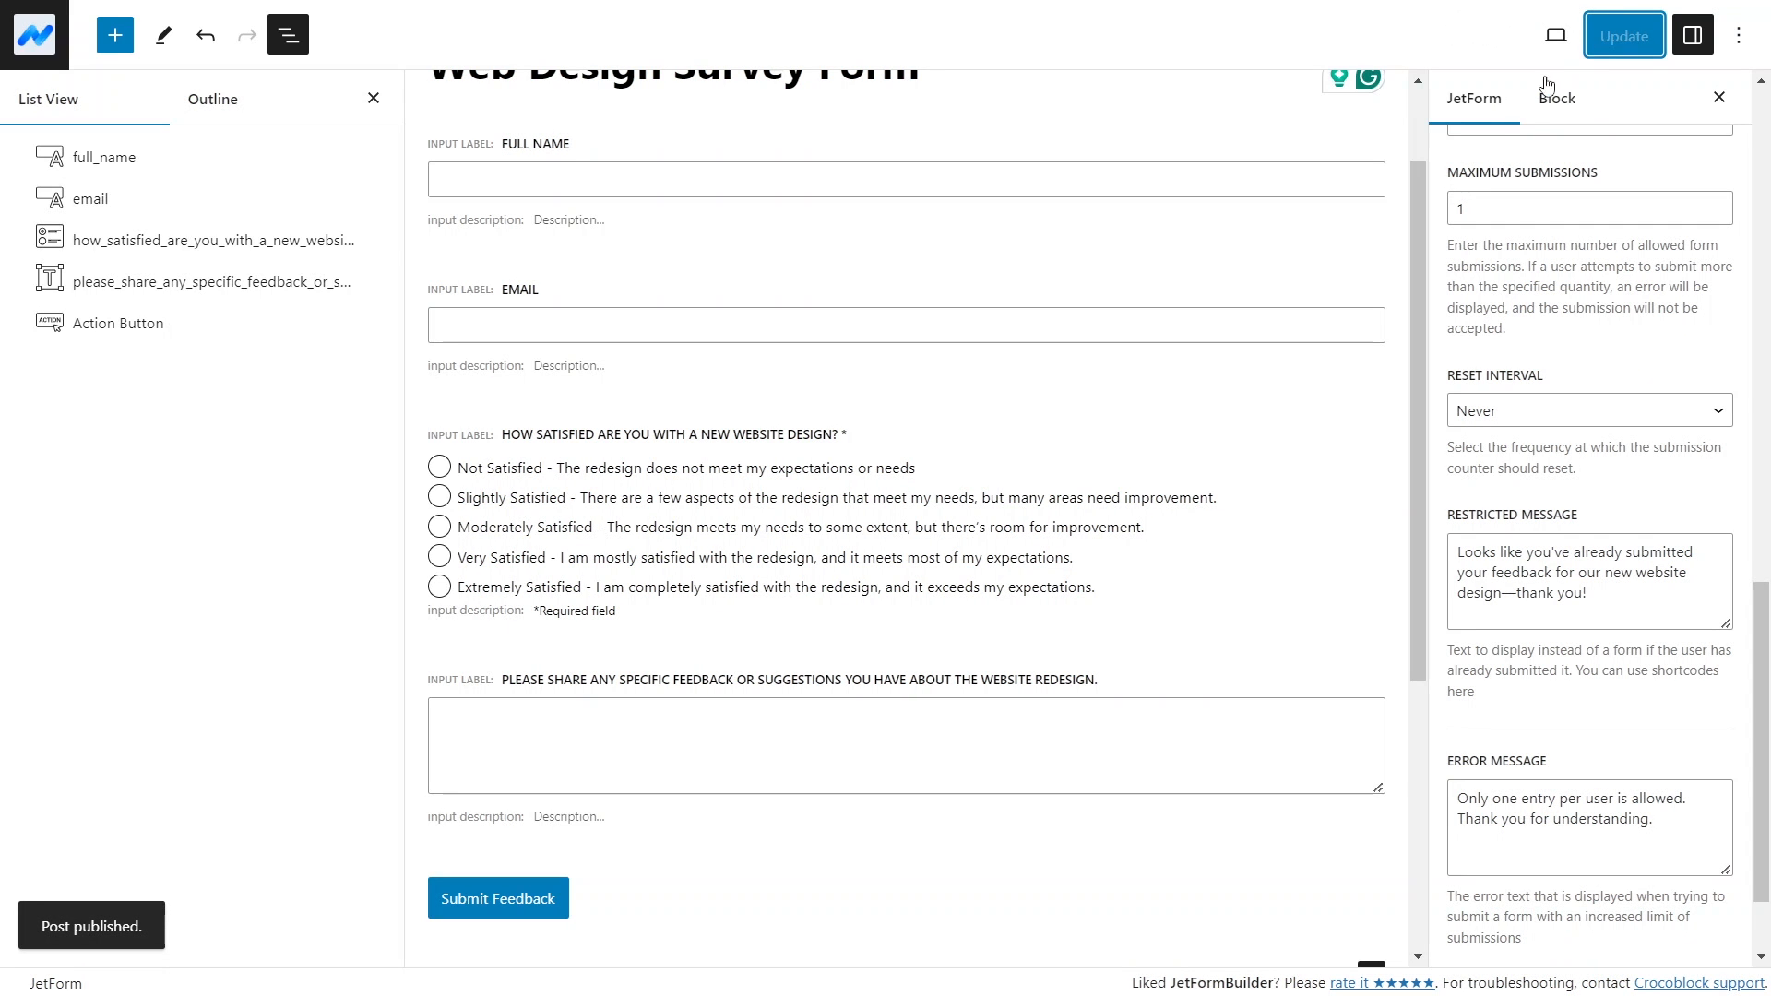
Style the label of the website design satisfaction question with centre alignment and an 18 px font size
left_click(805, 431)
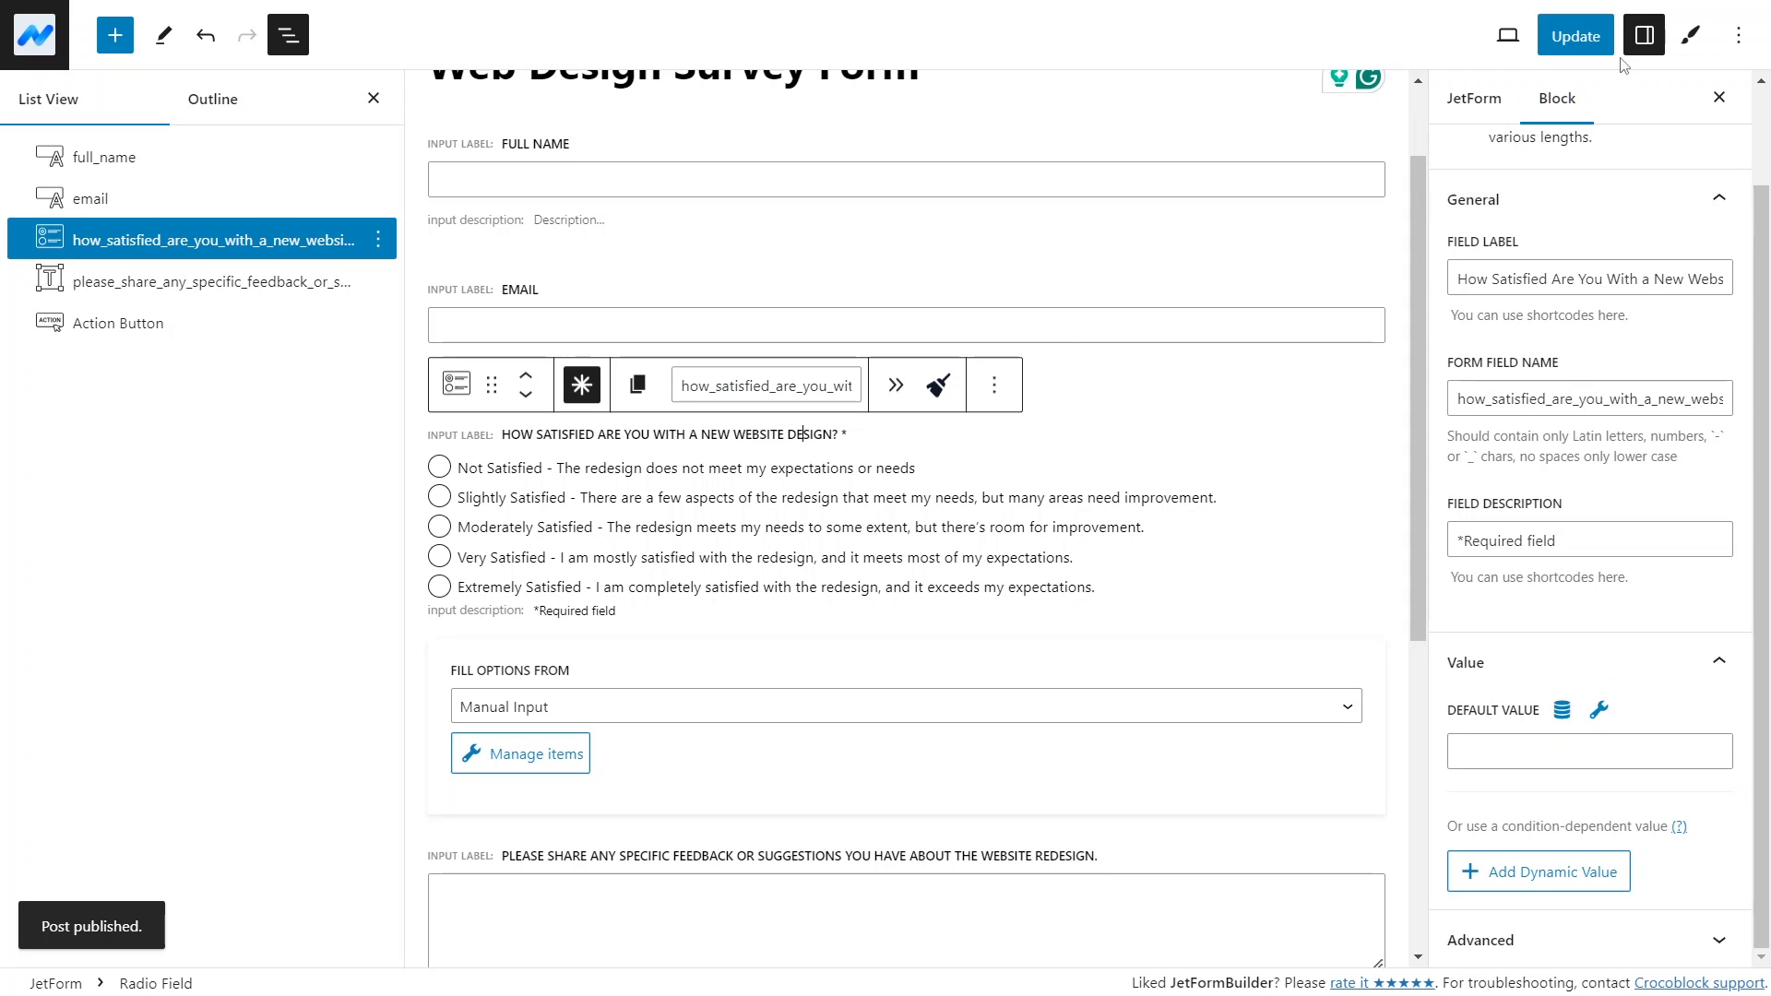
left_click(1690, 35)
left_click(1719, 387)
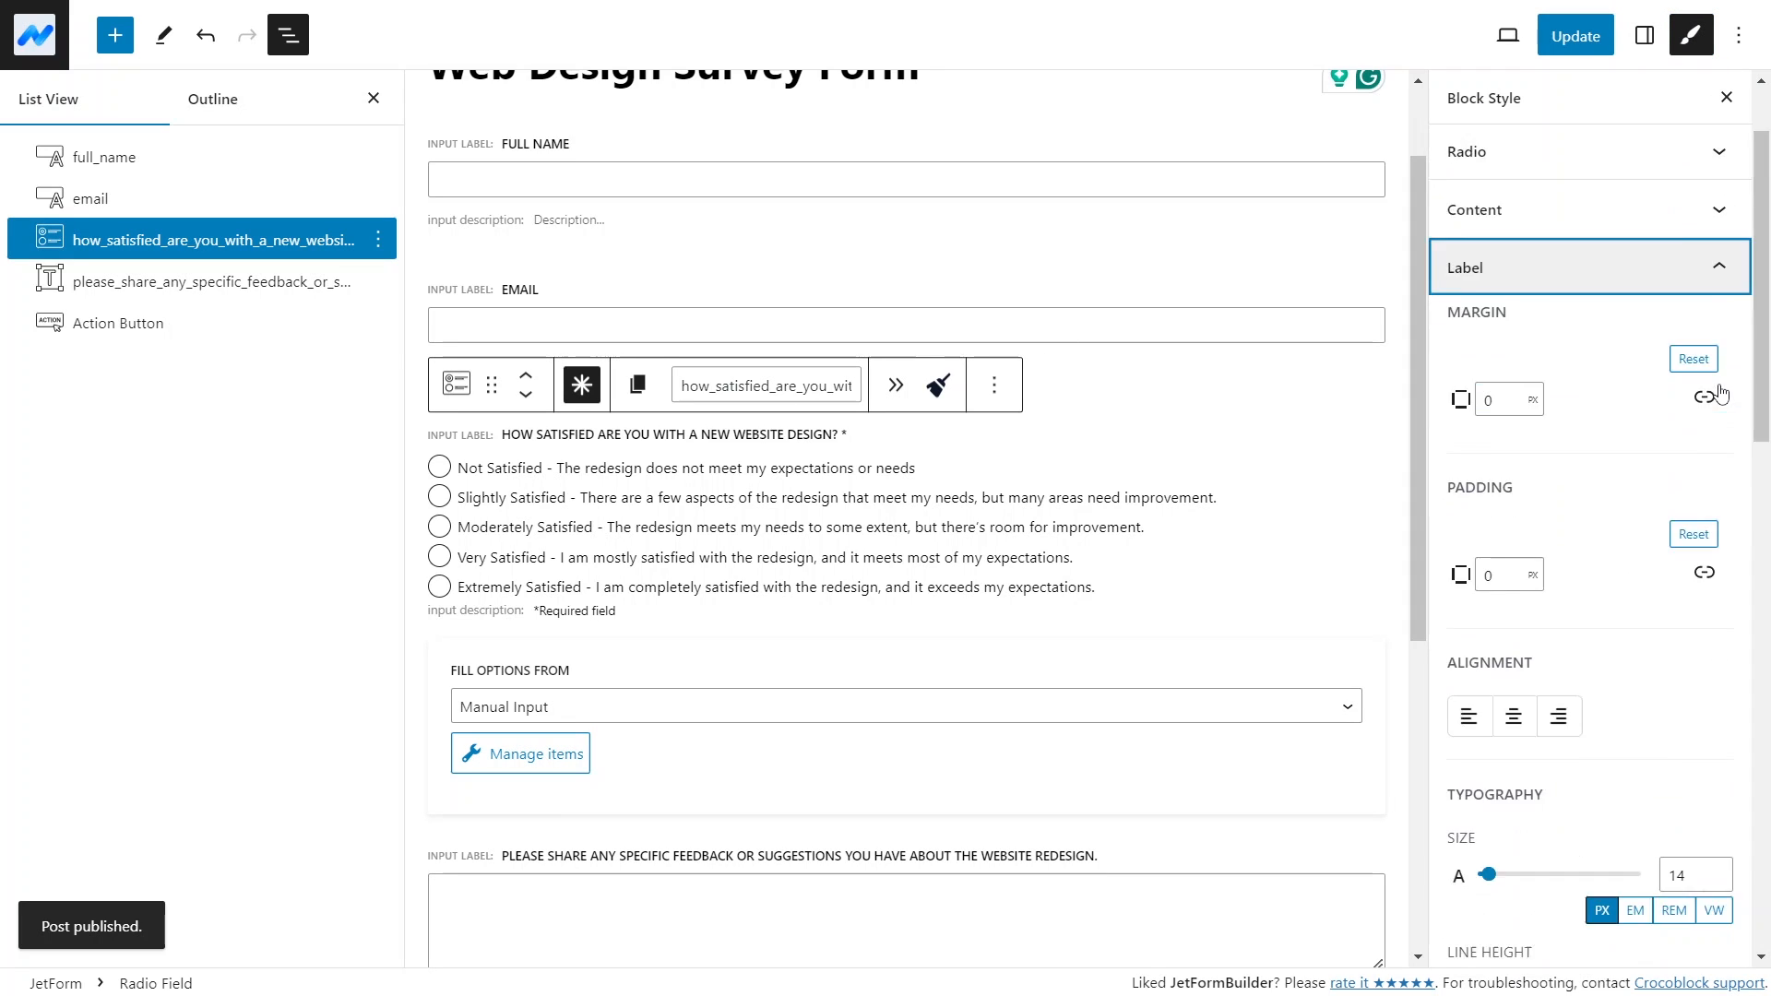
scroll(1614, 457, "down", 2)
left_click(1513, 550)
left_click(1711, 705)
left_click(1712, 705)
left_click(1712, 706)
left_click(1712, 705)
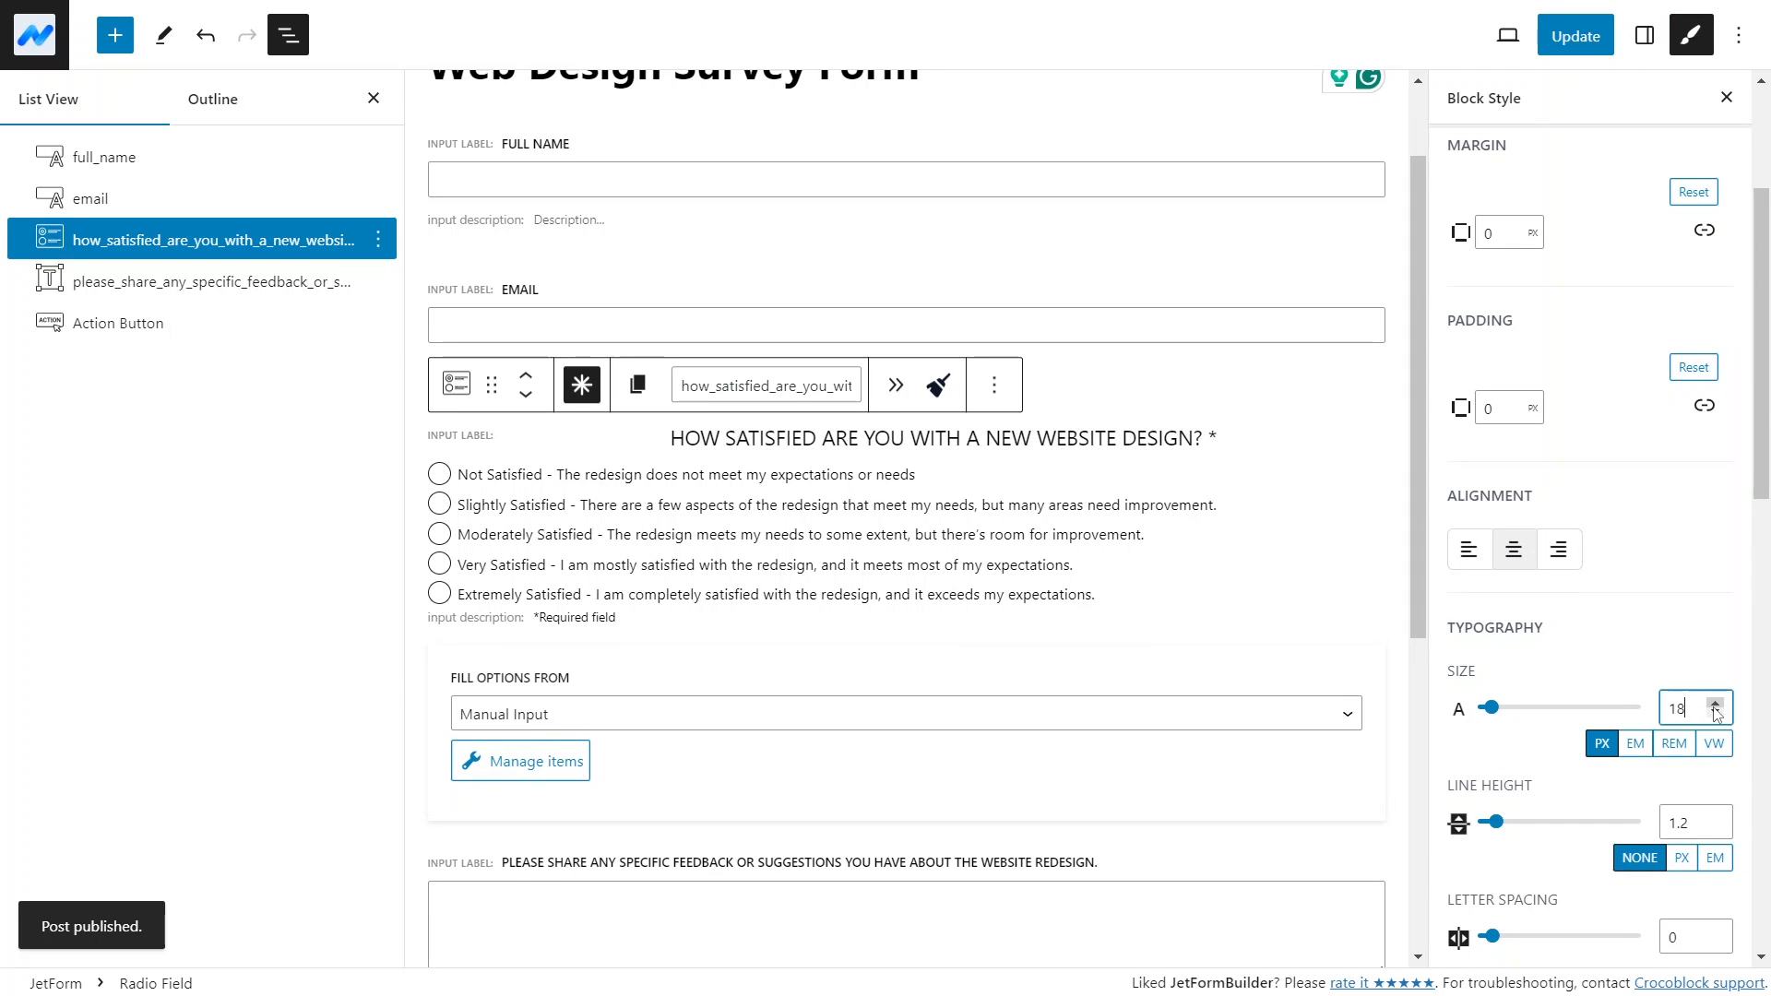
scroll(1743, 722, "down", 1)
scroll(1746, 728, "down", 4)
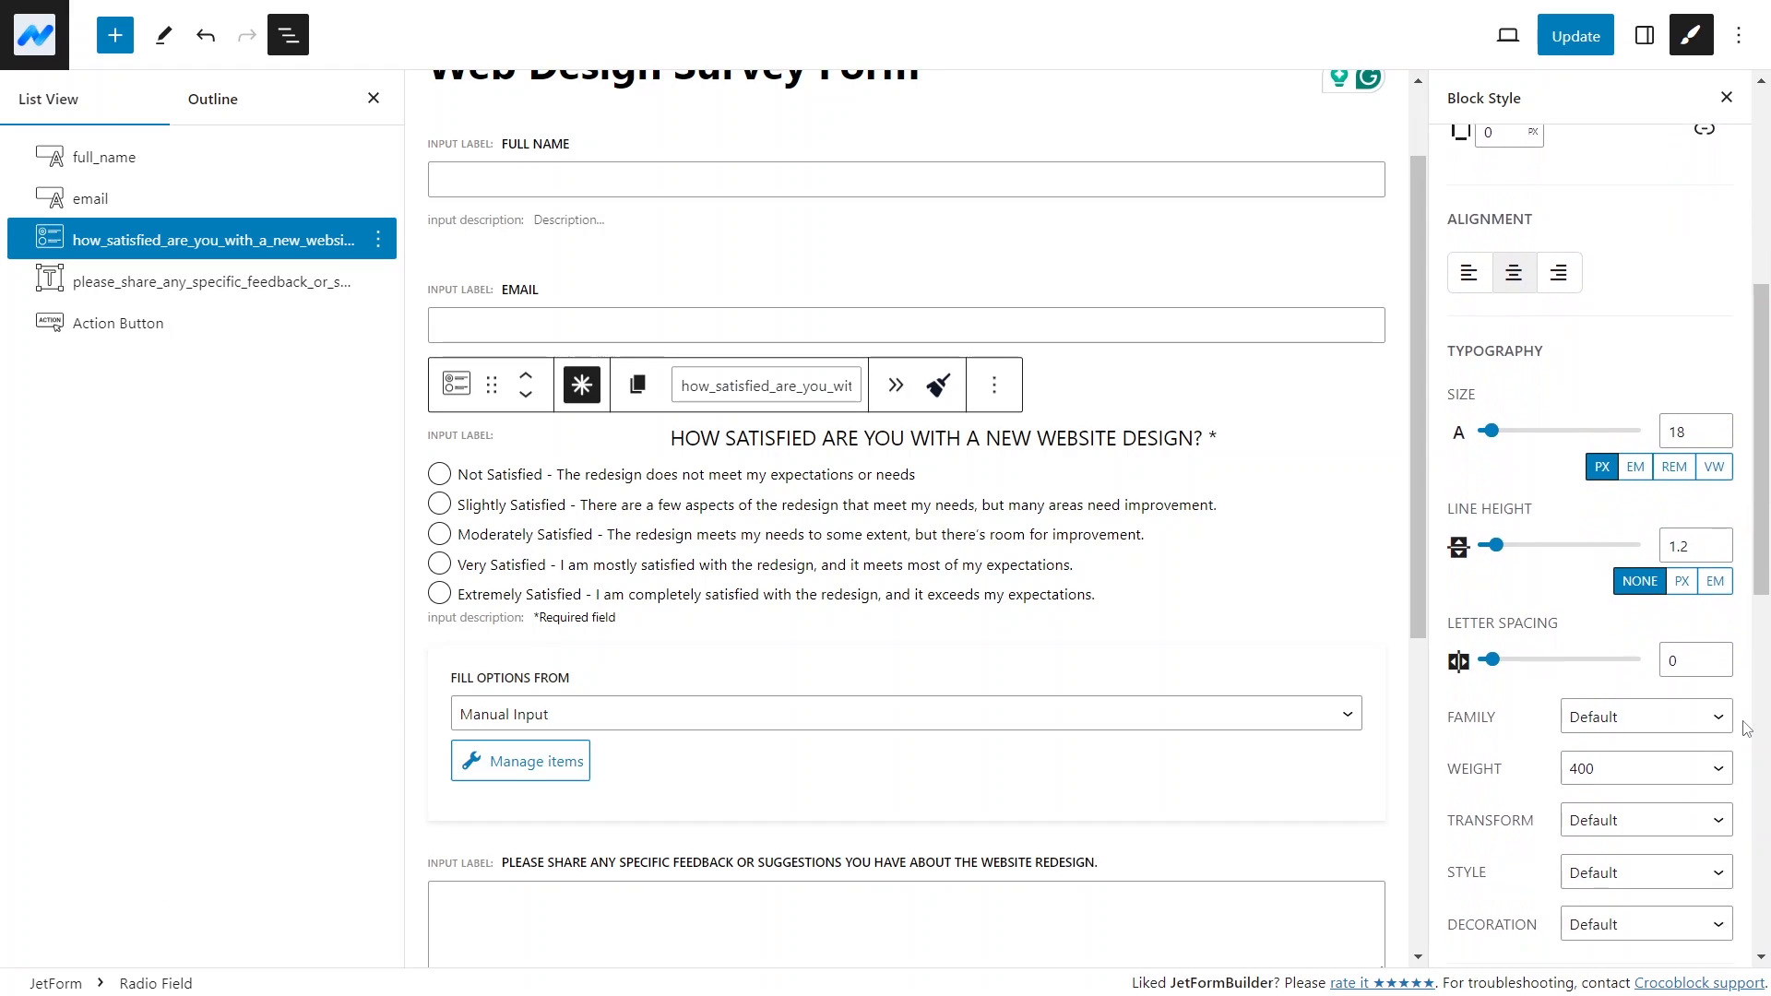
Set the label of the website design satisfaction question to bold weight and italic style
left_click(1711, 735)
left_click(1655, 812)
left_click(1651, 630)
left_click(1620, 881)
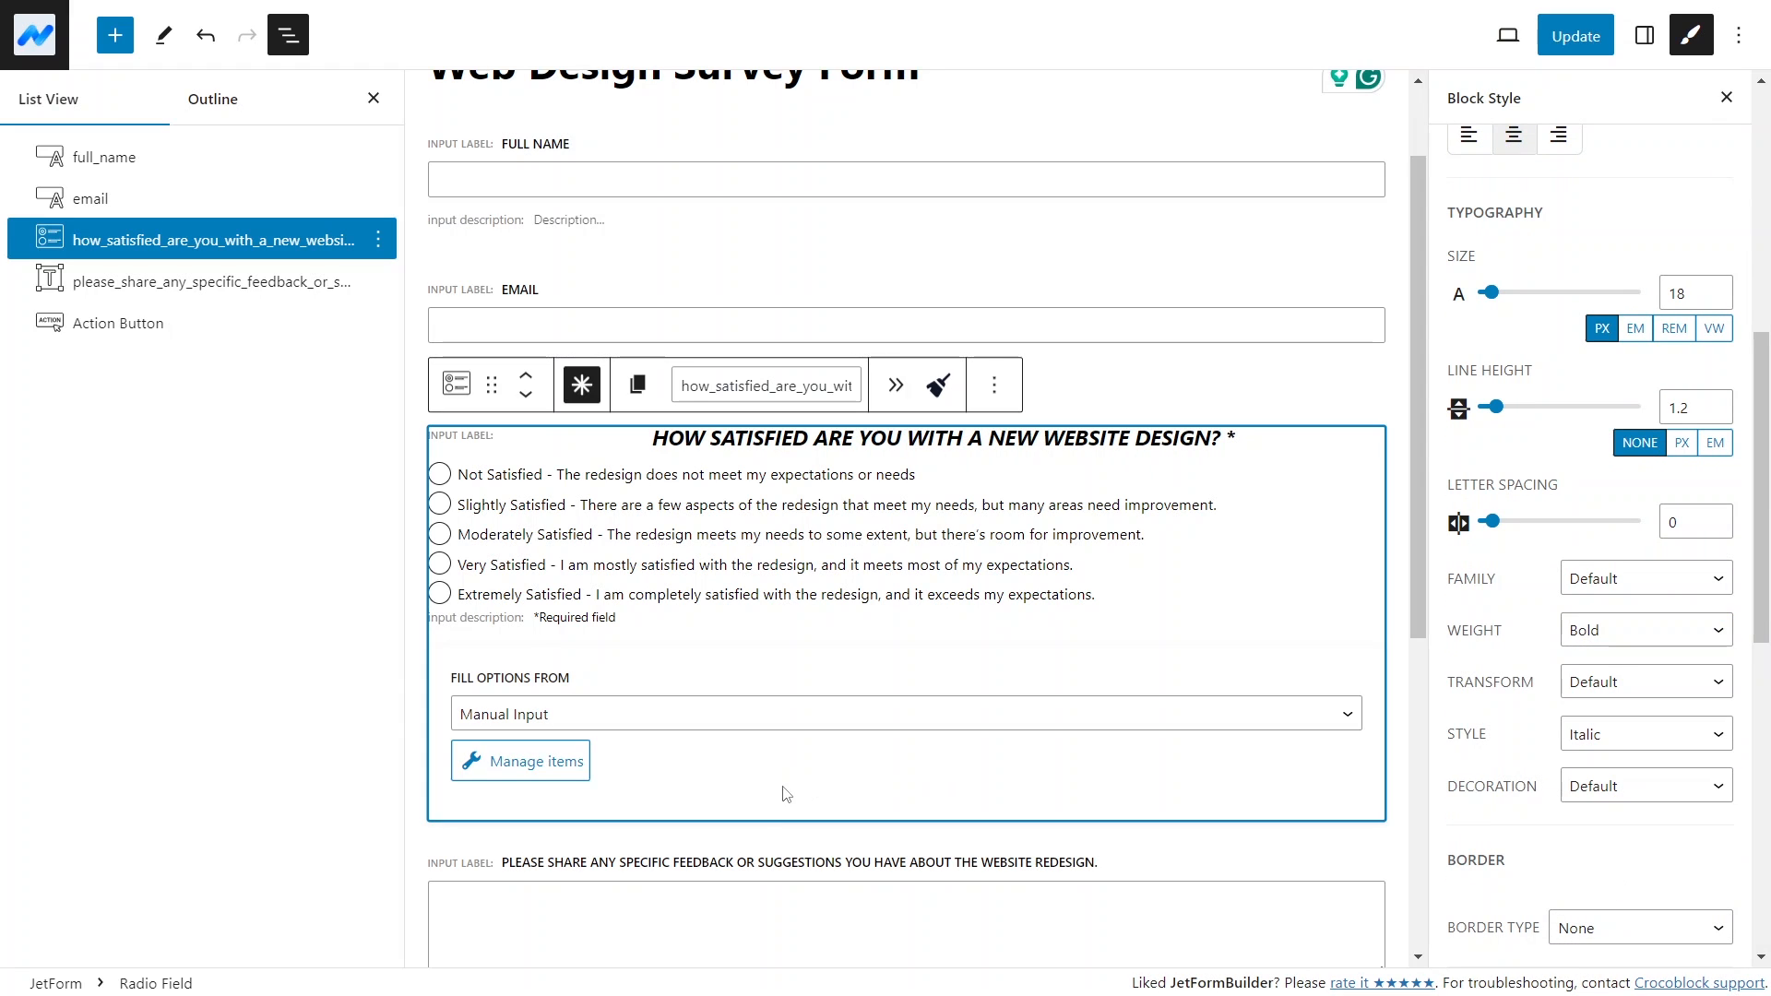
Style the Submit Feedback button with centre alignment and hover colours of black text on cyan bluish gray, and update the form
left_click(789, 860)
left_click(522, 922)
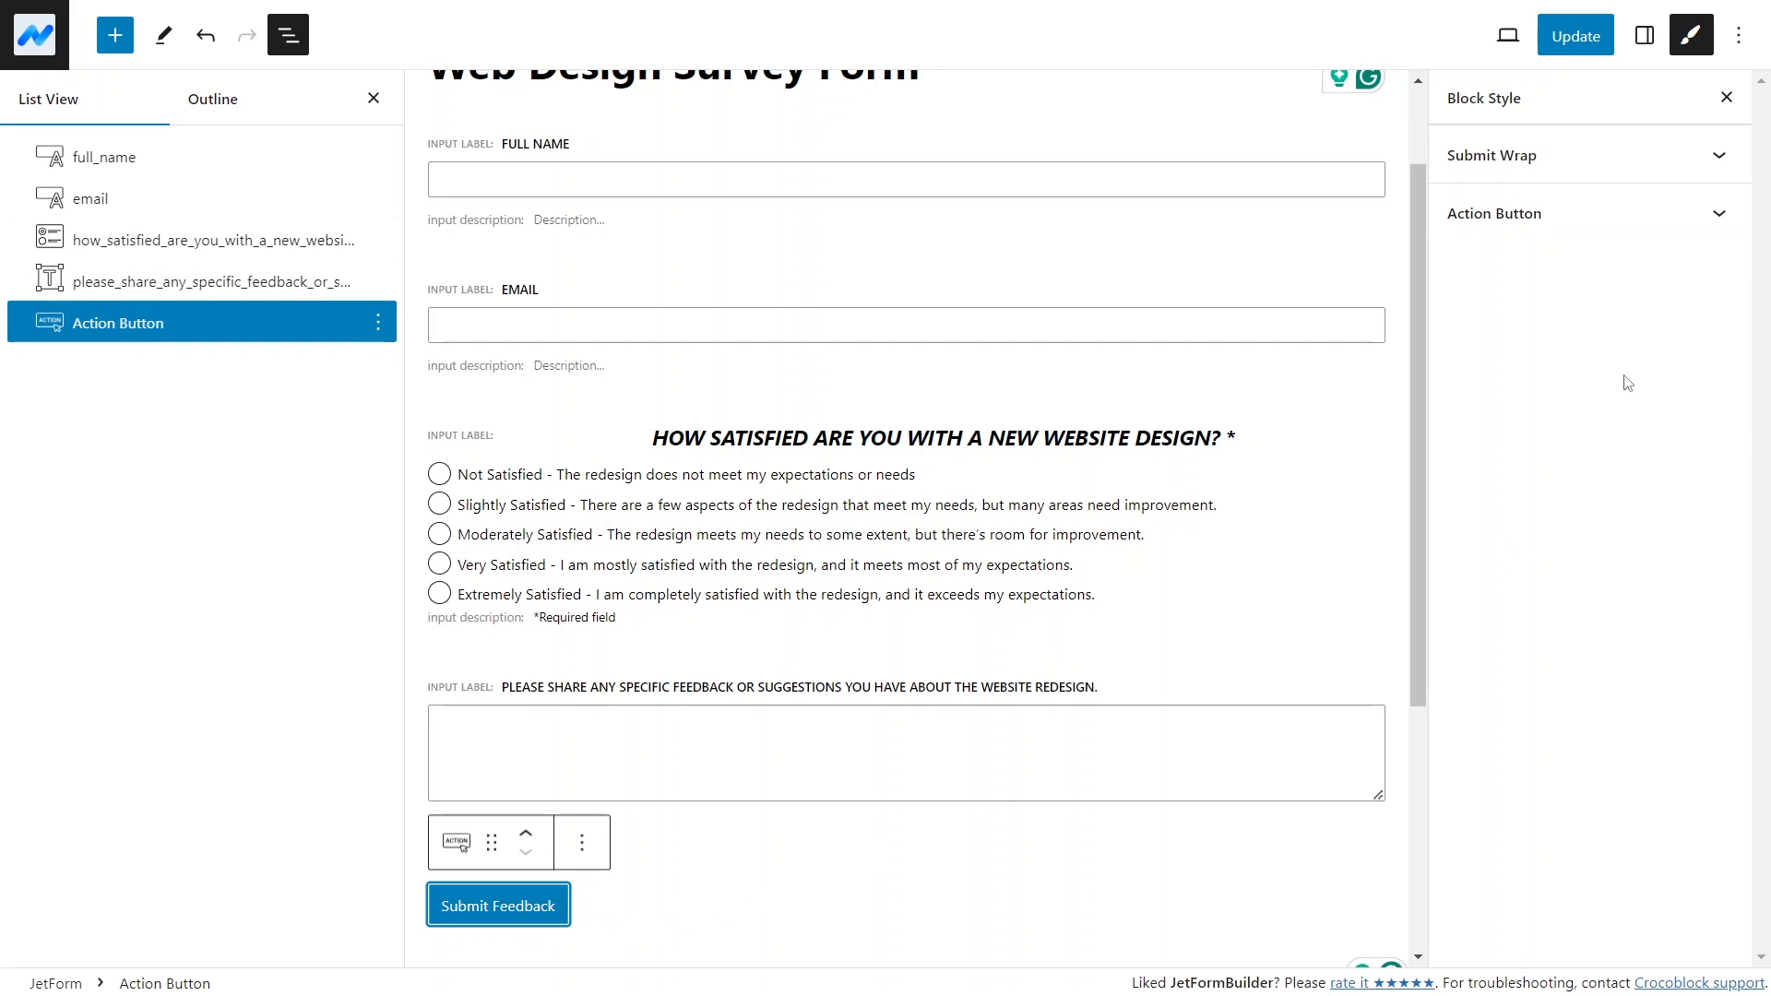
left_click(1718, 215)
left_click(1518, 730)
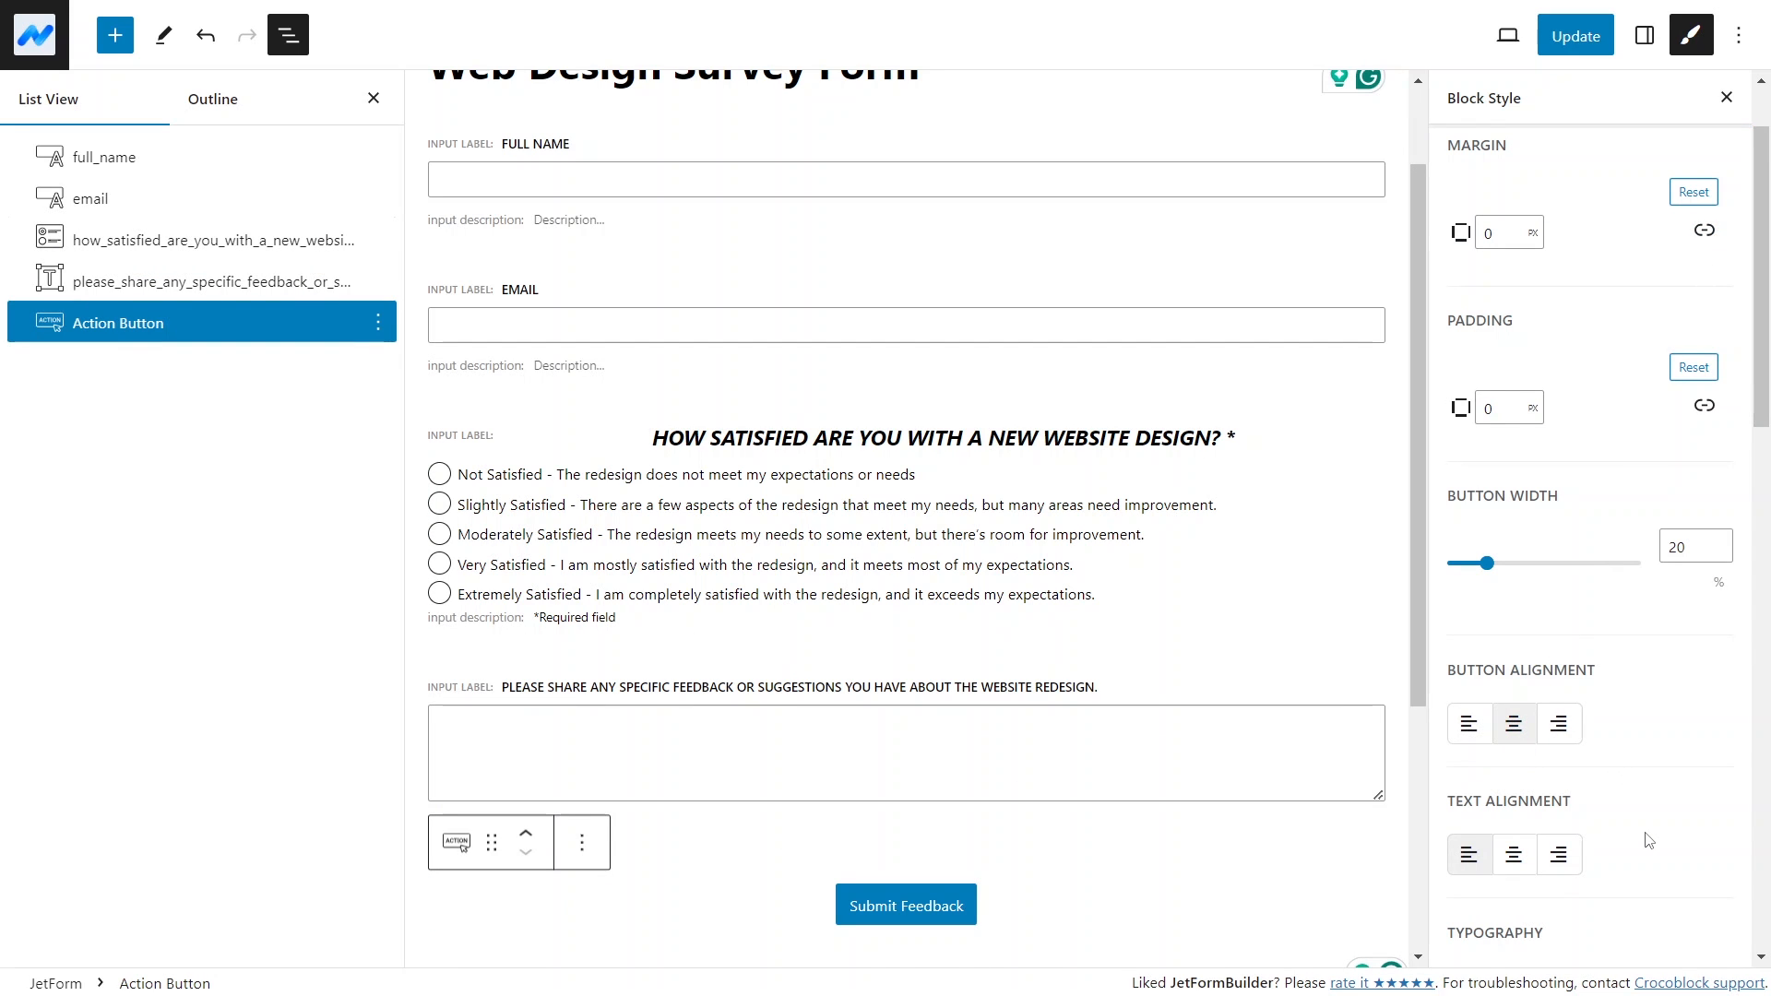
scroll(1632, 803, "down", 10)
left_click(1565, 37)
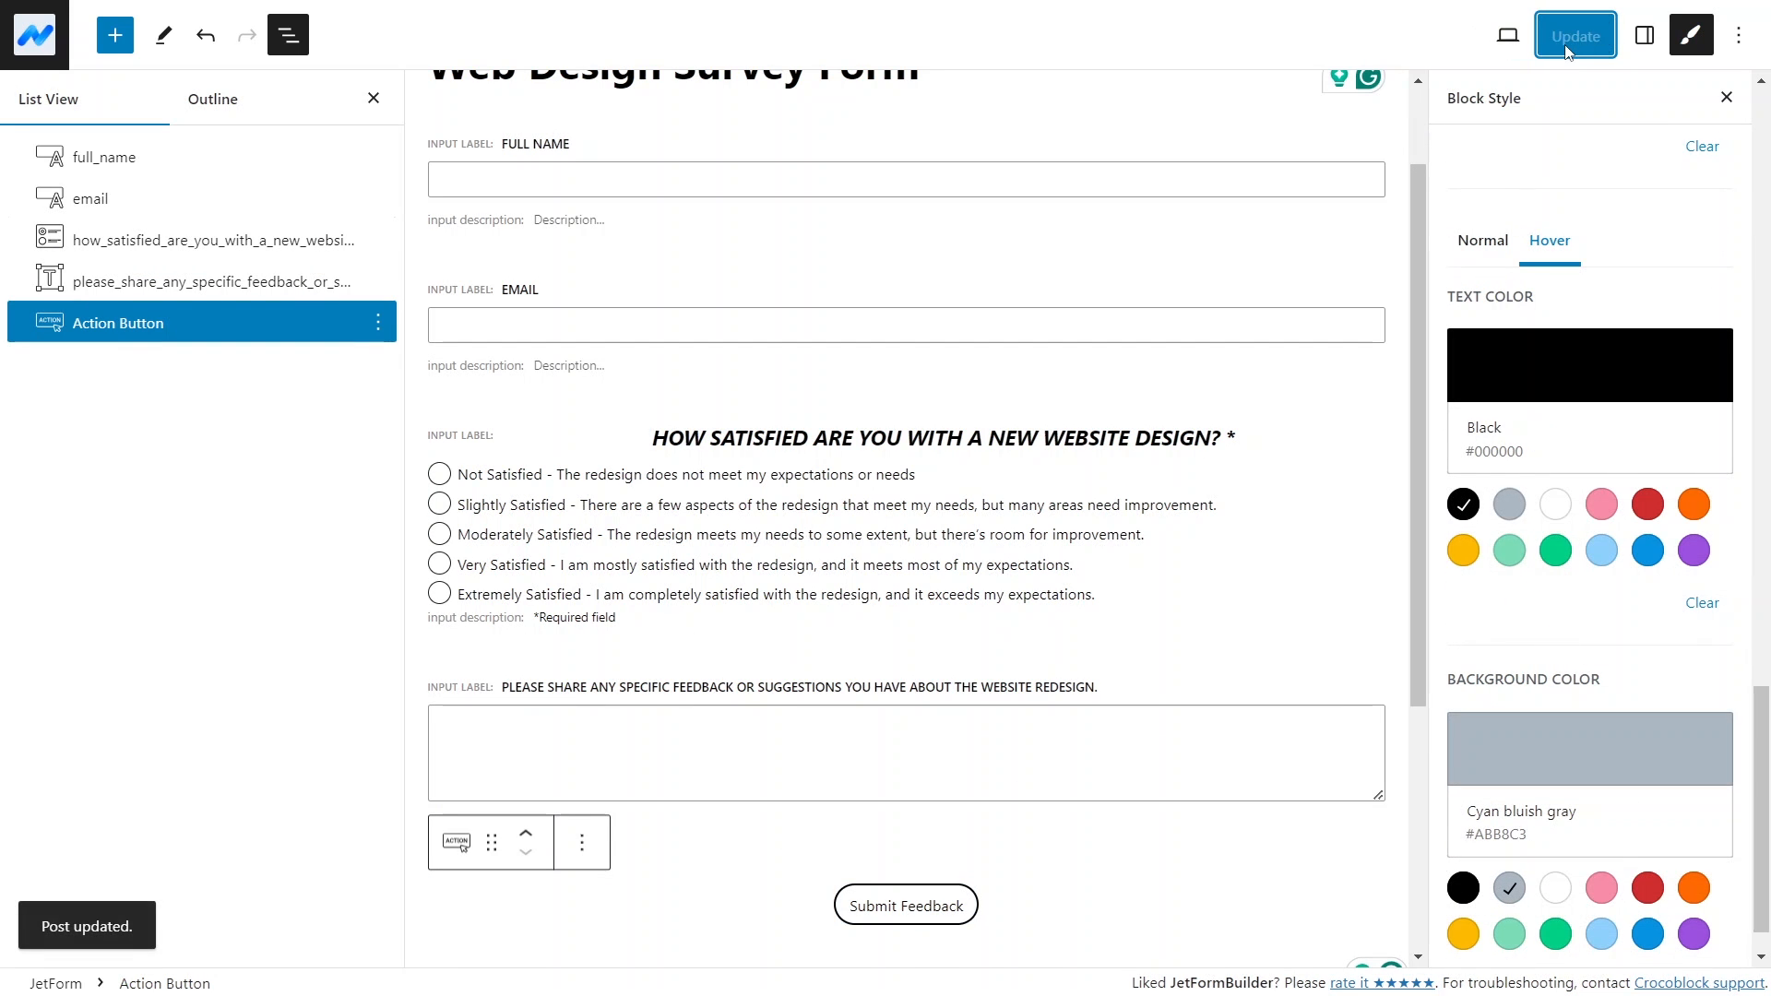
Leave the form editor and open the published untitled page for editing
left_click(29, 41)
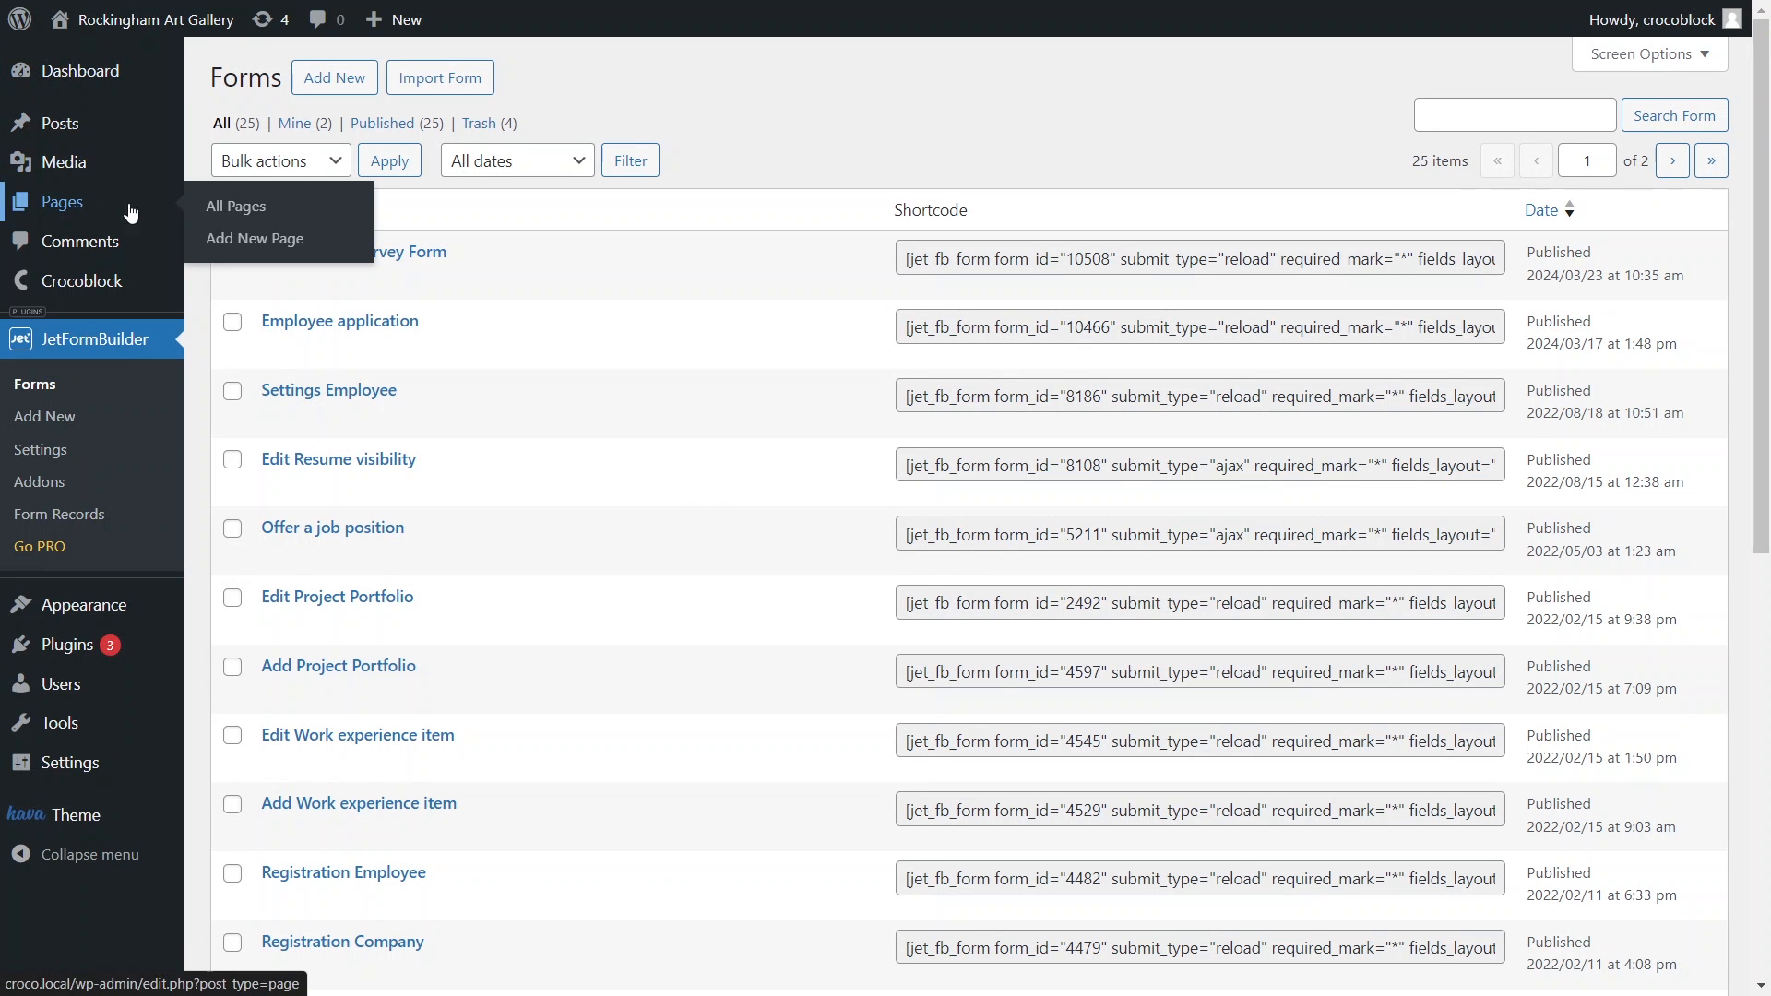
left_click(241, 207)
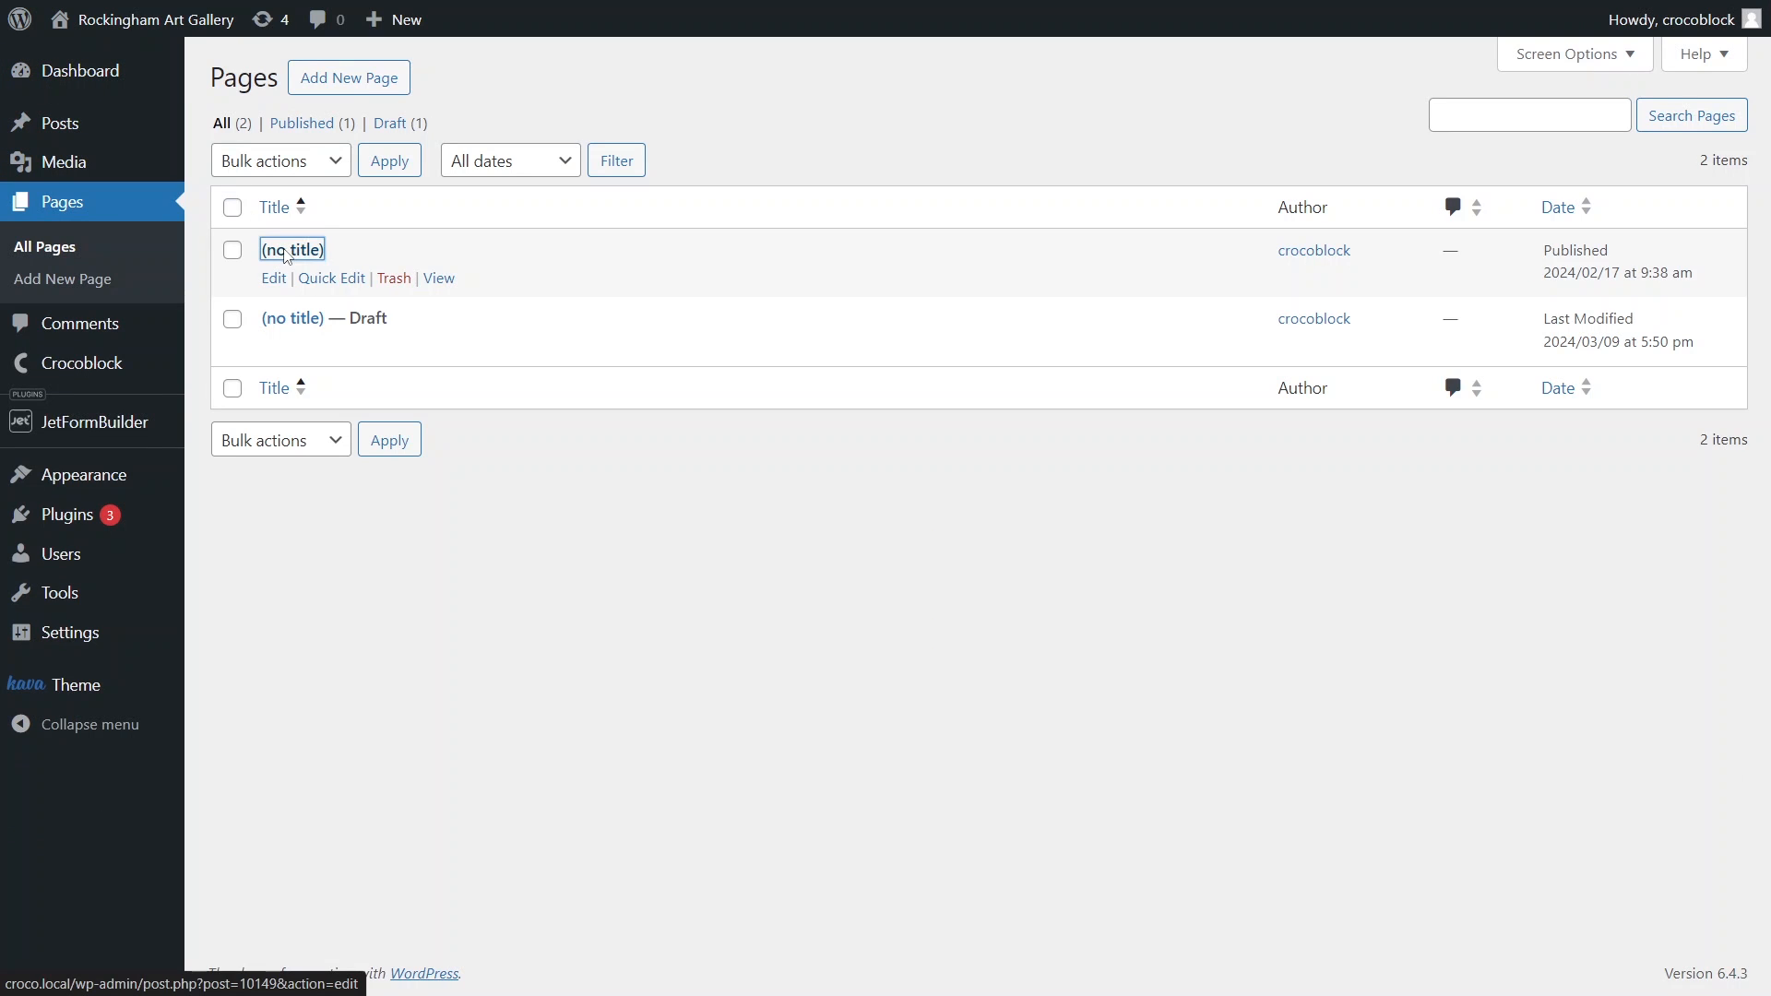
left_click(281, 245)
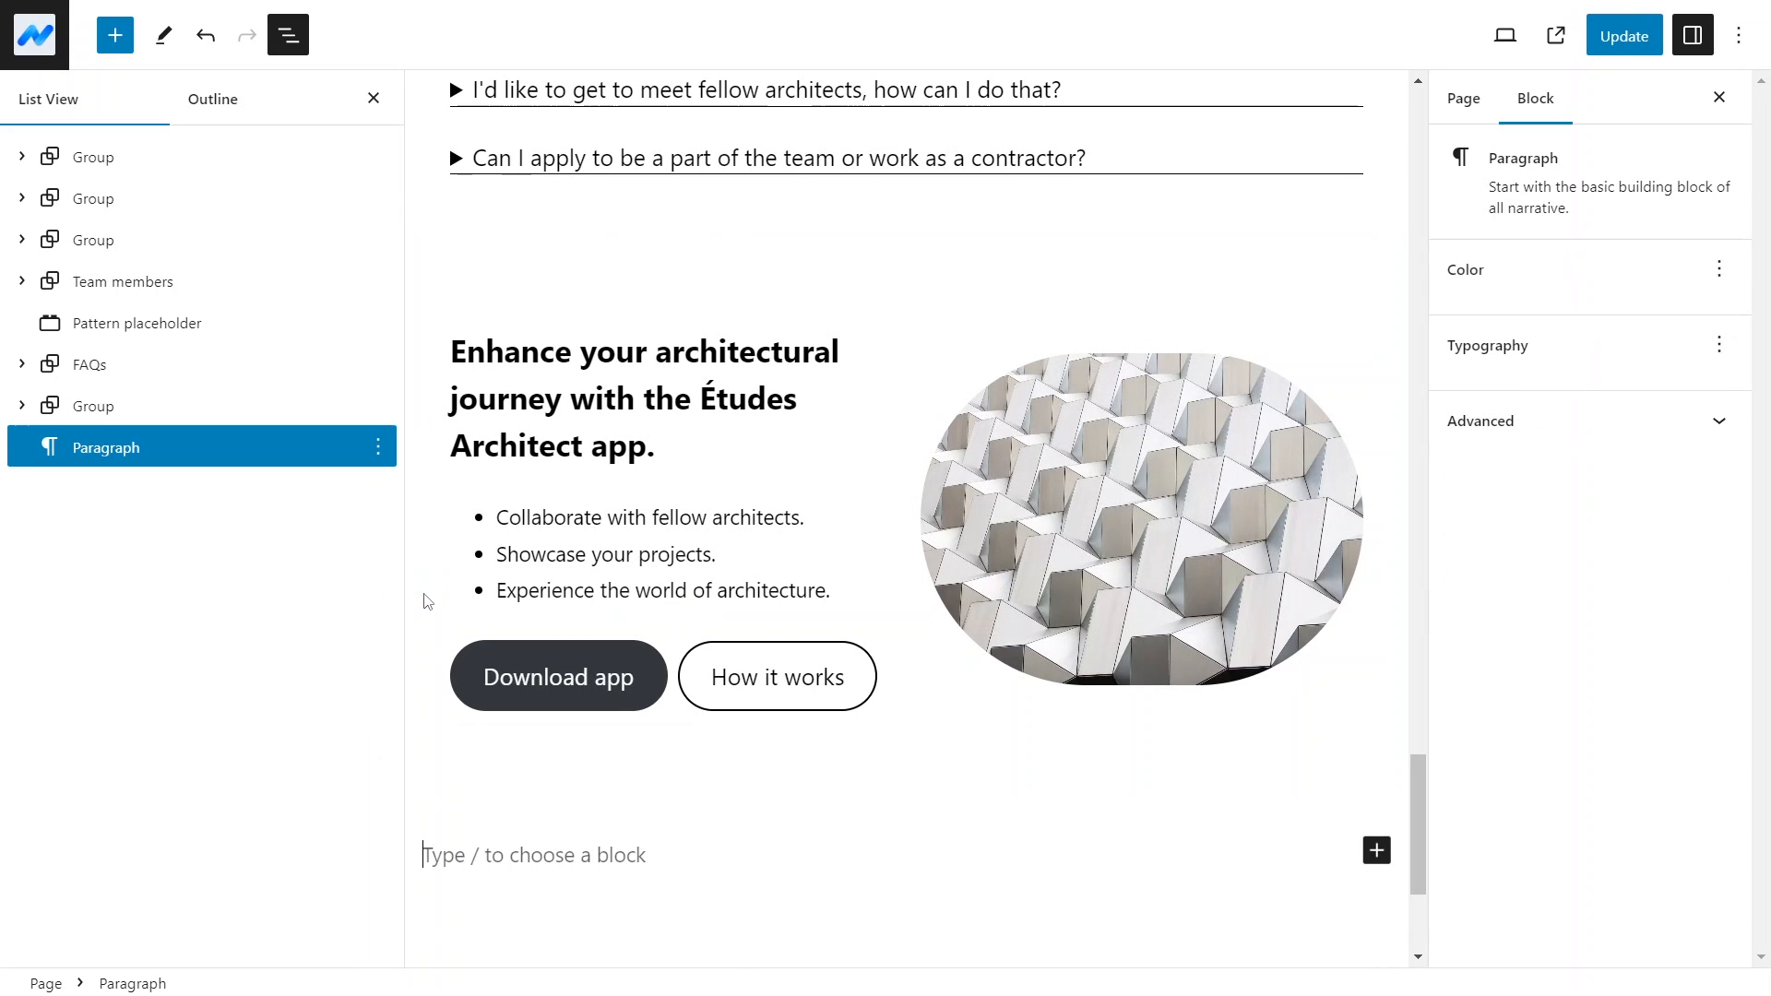
Insert a JetForm block at the end of the page and choose Web Design Survey Form as its form
type("/jet")
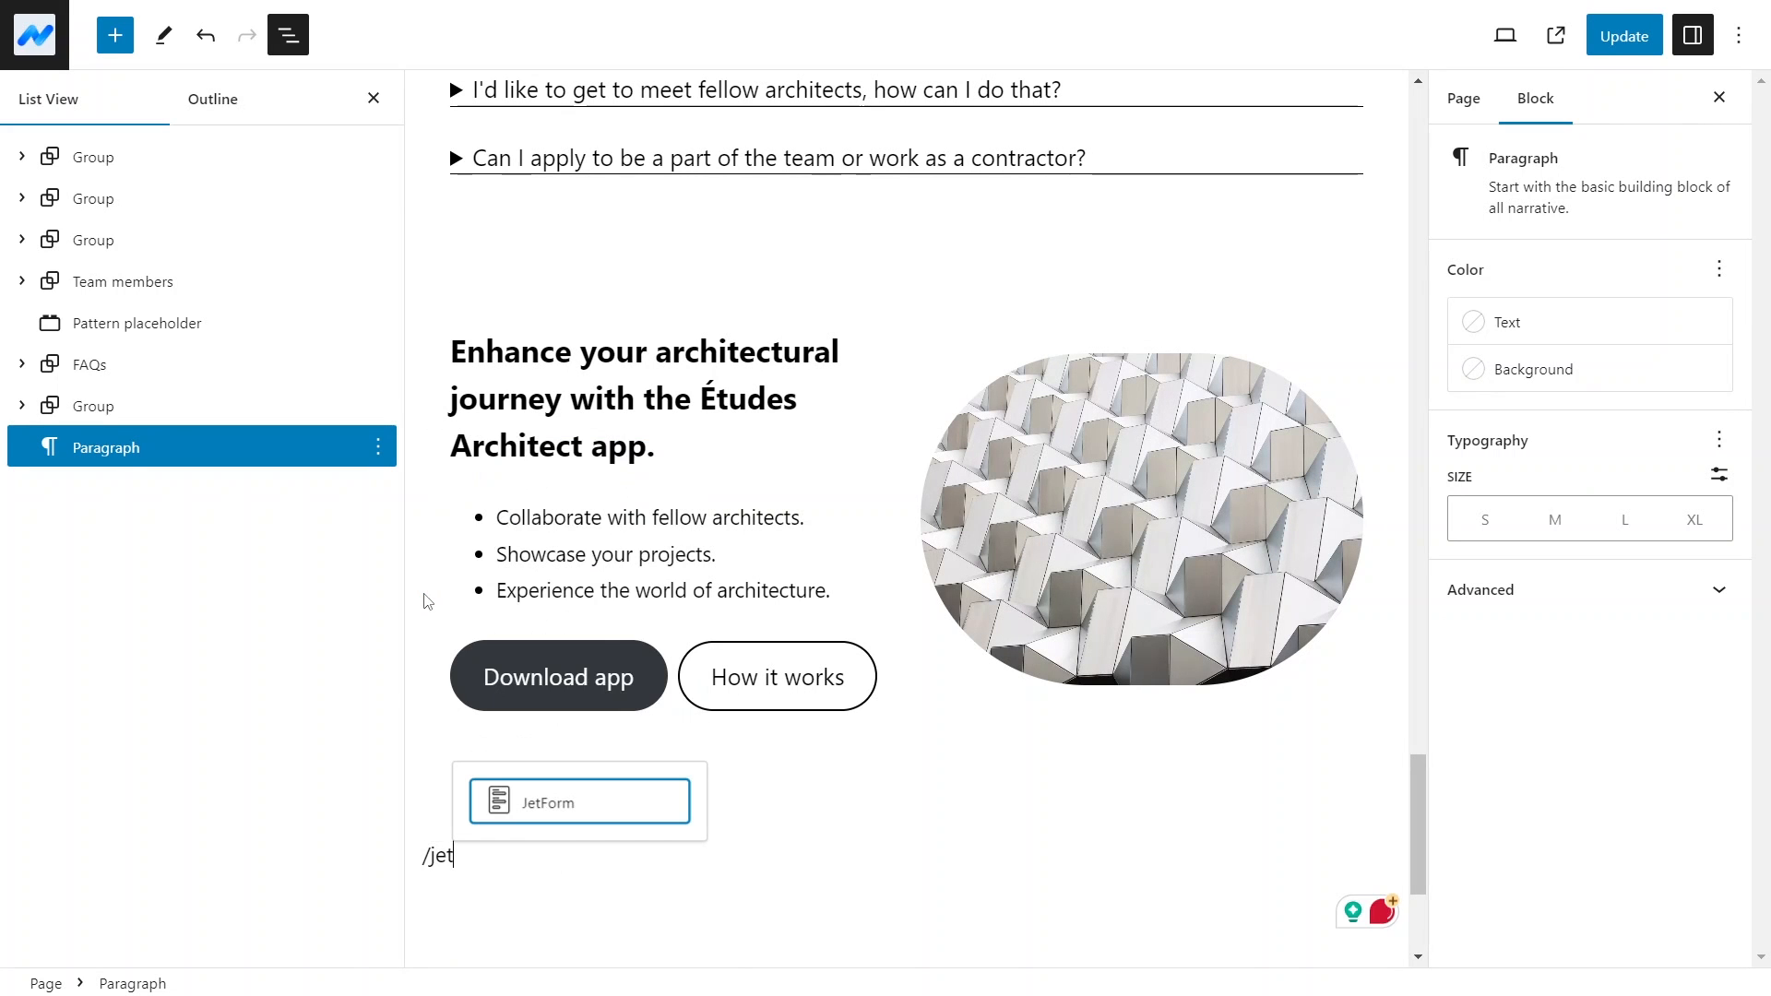
left_click(548, 804)
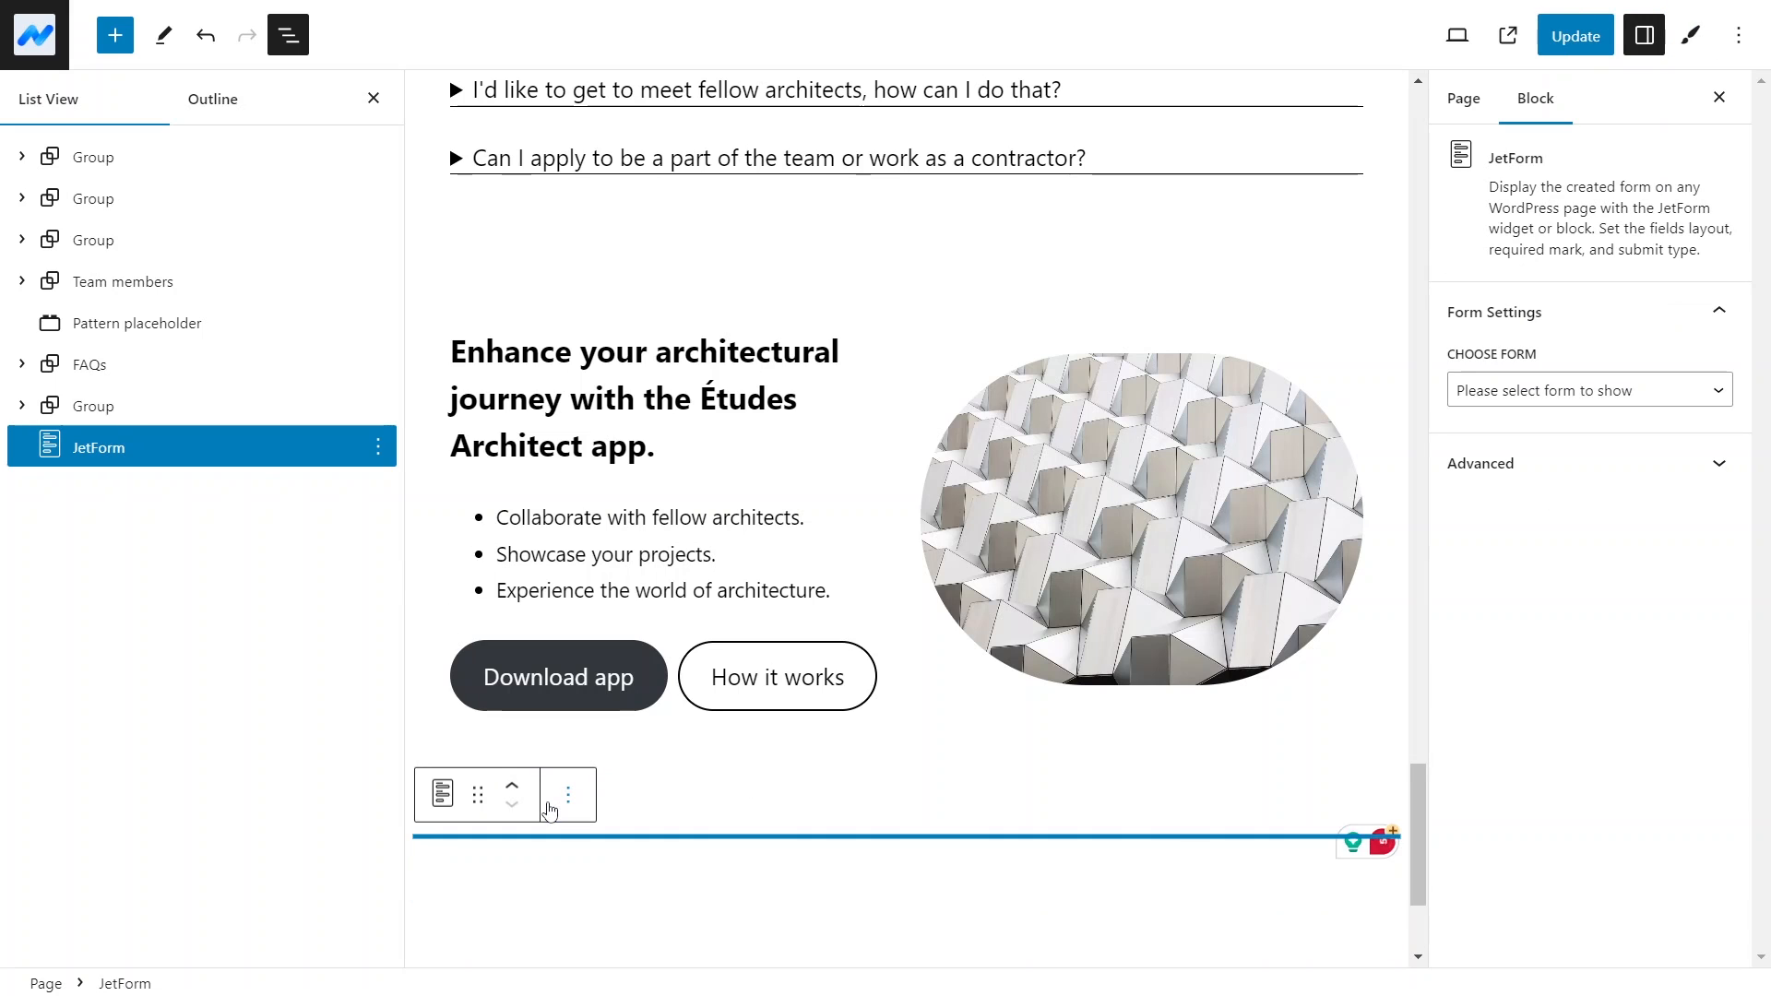
left_click(1681, 398)
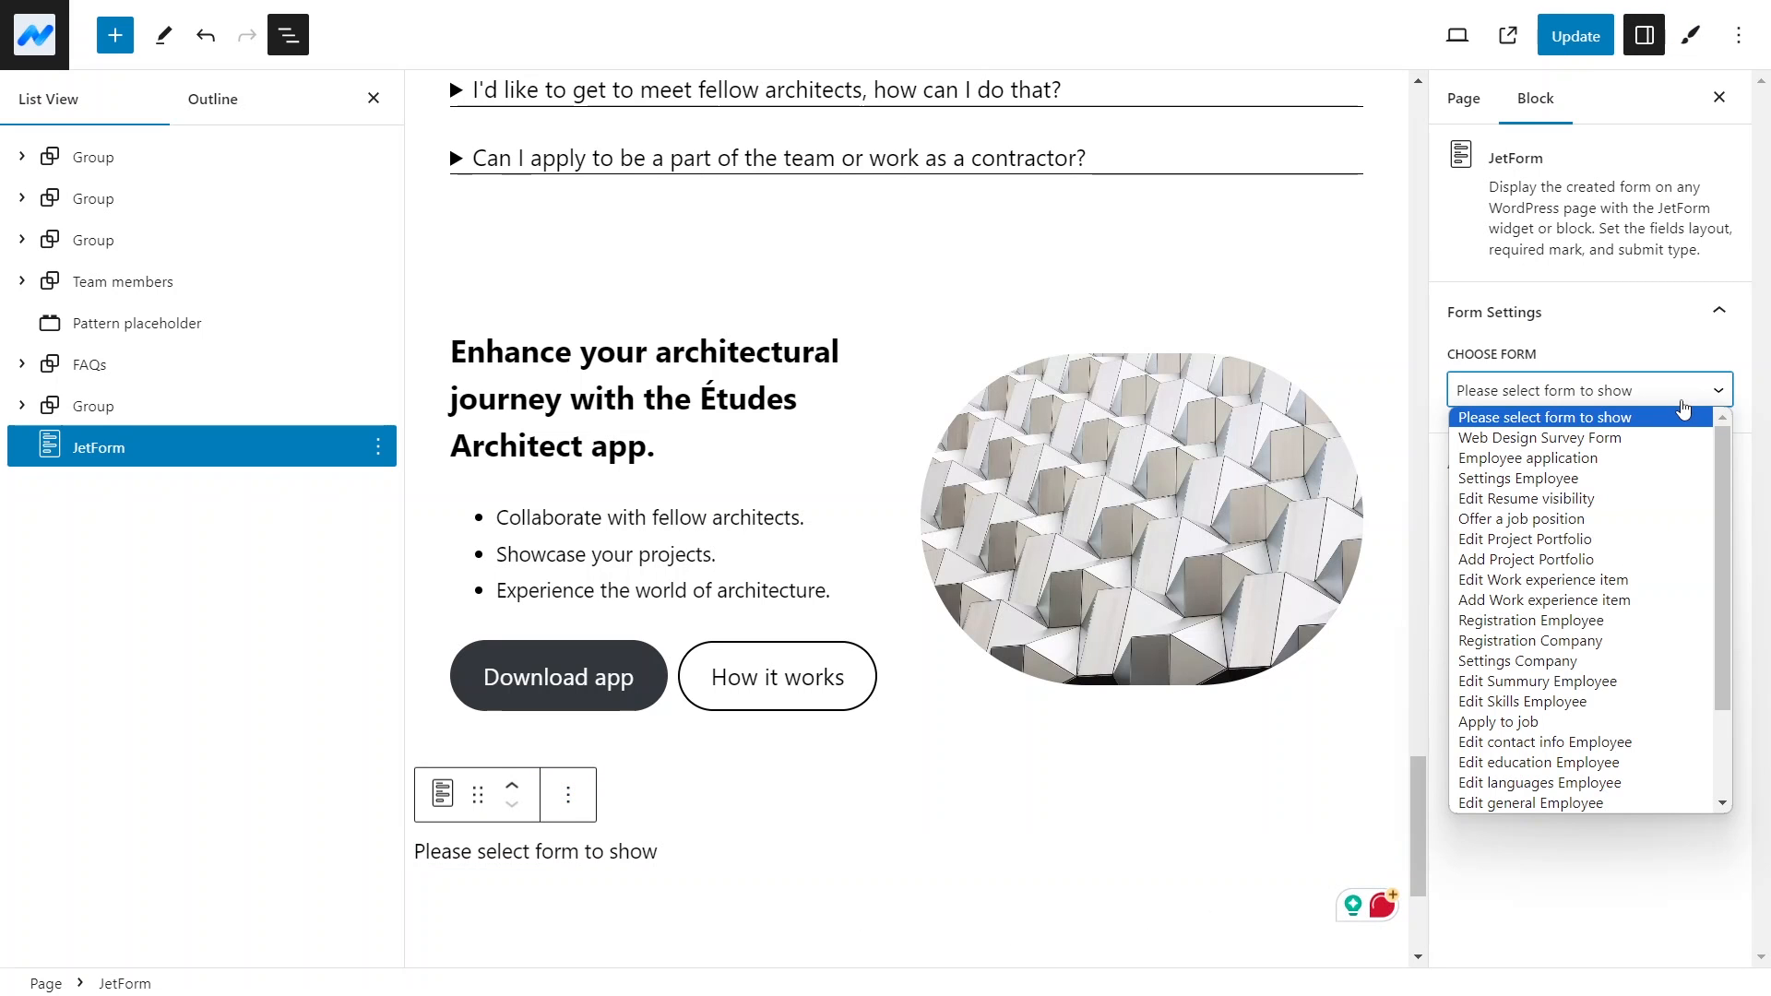
left_click(1652, 437)
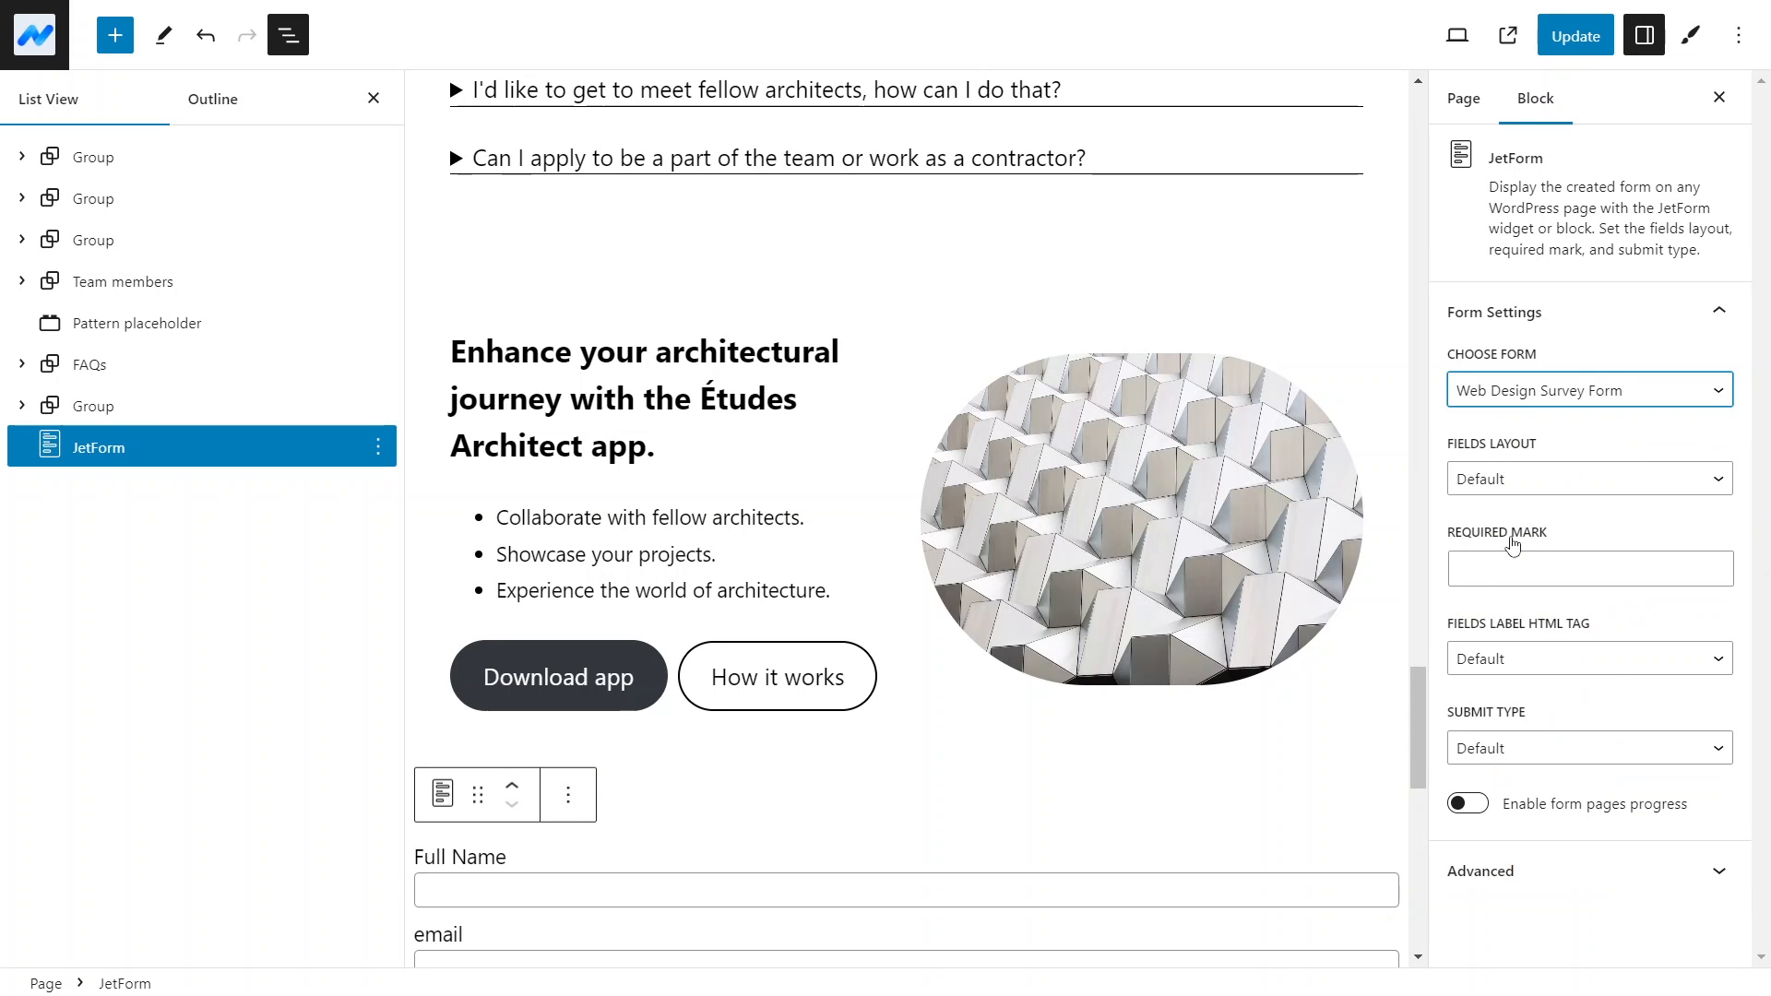
scroll(1414, 776, "down", 7)
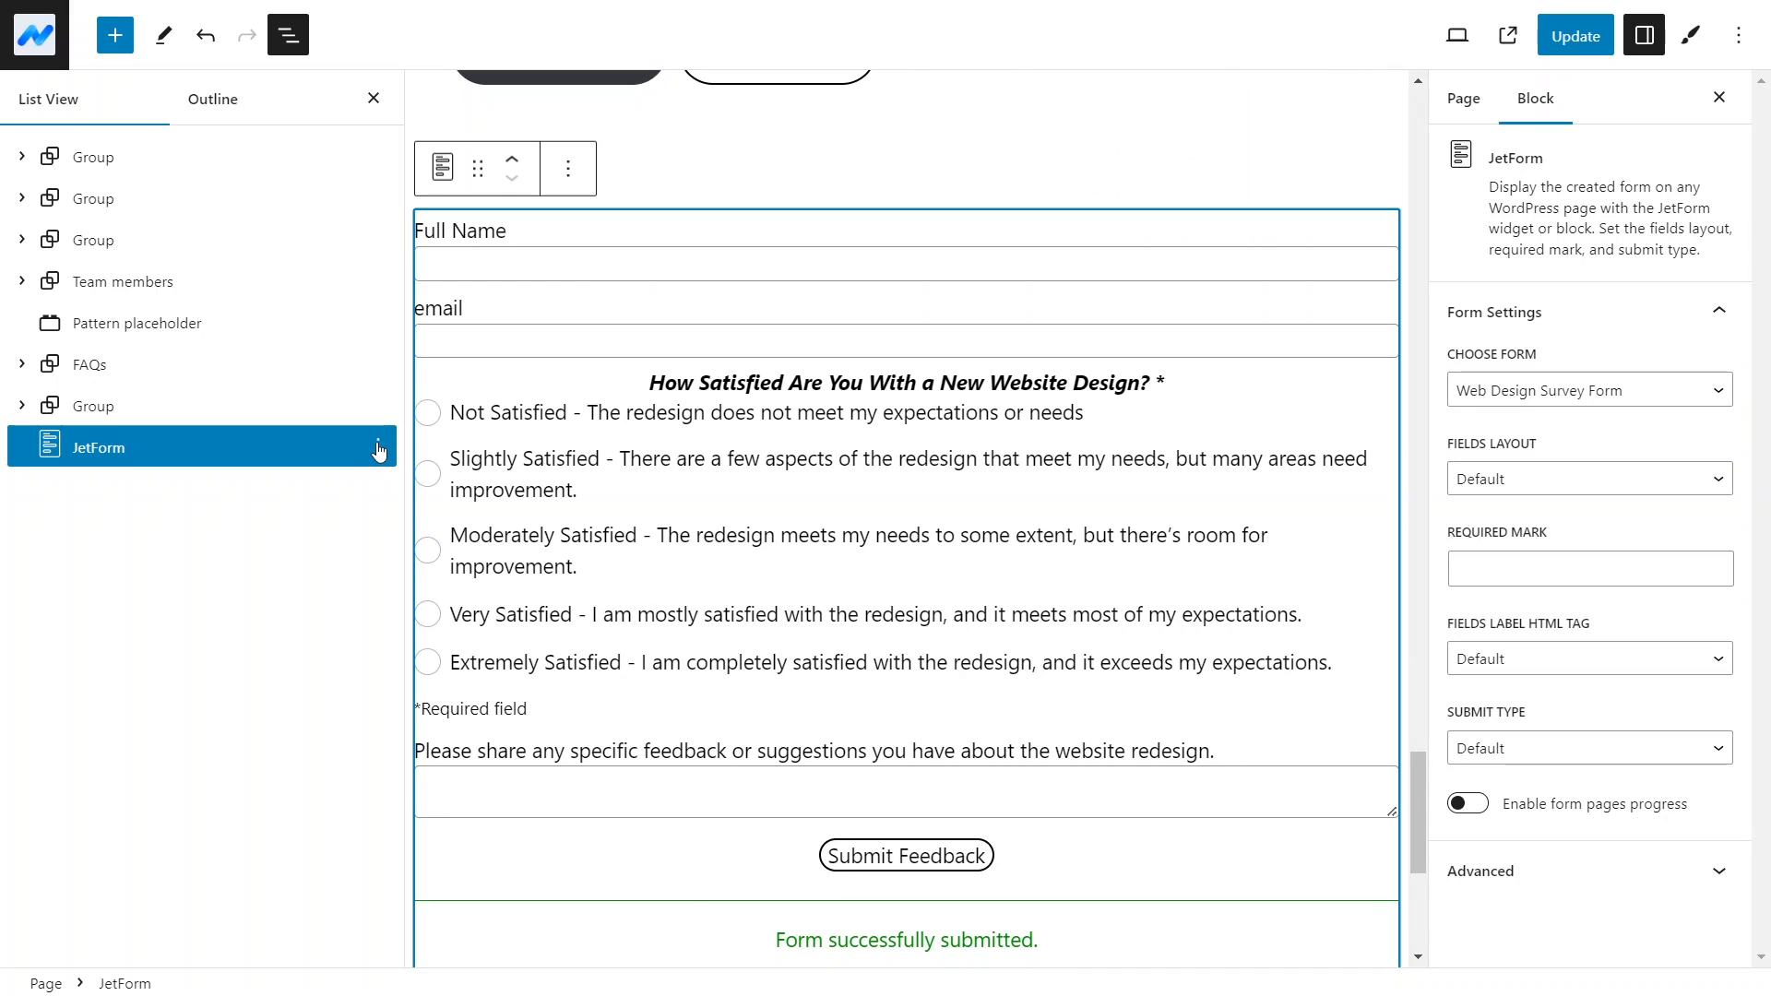
Add a 25 / 50 / 25 Columns block before the JetForm block and move the form into the middle column
left_click(379, 449)
left_click(454, 586)
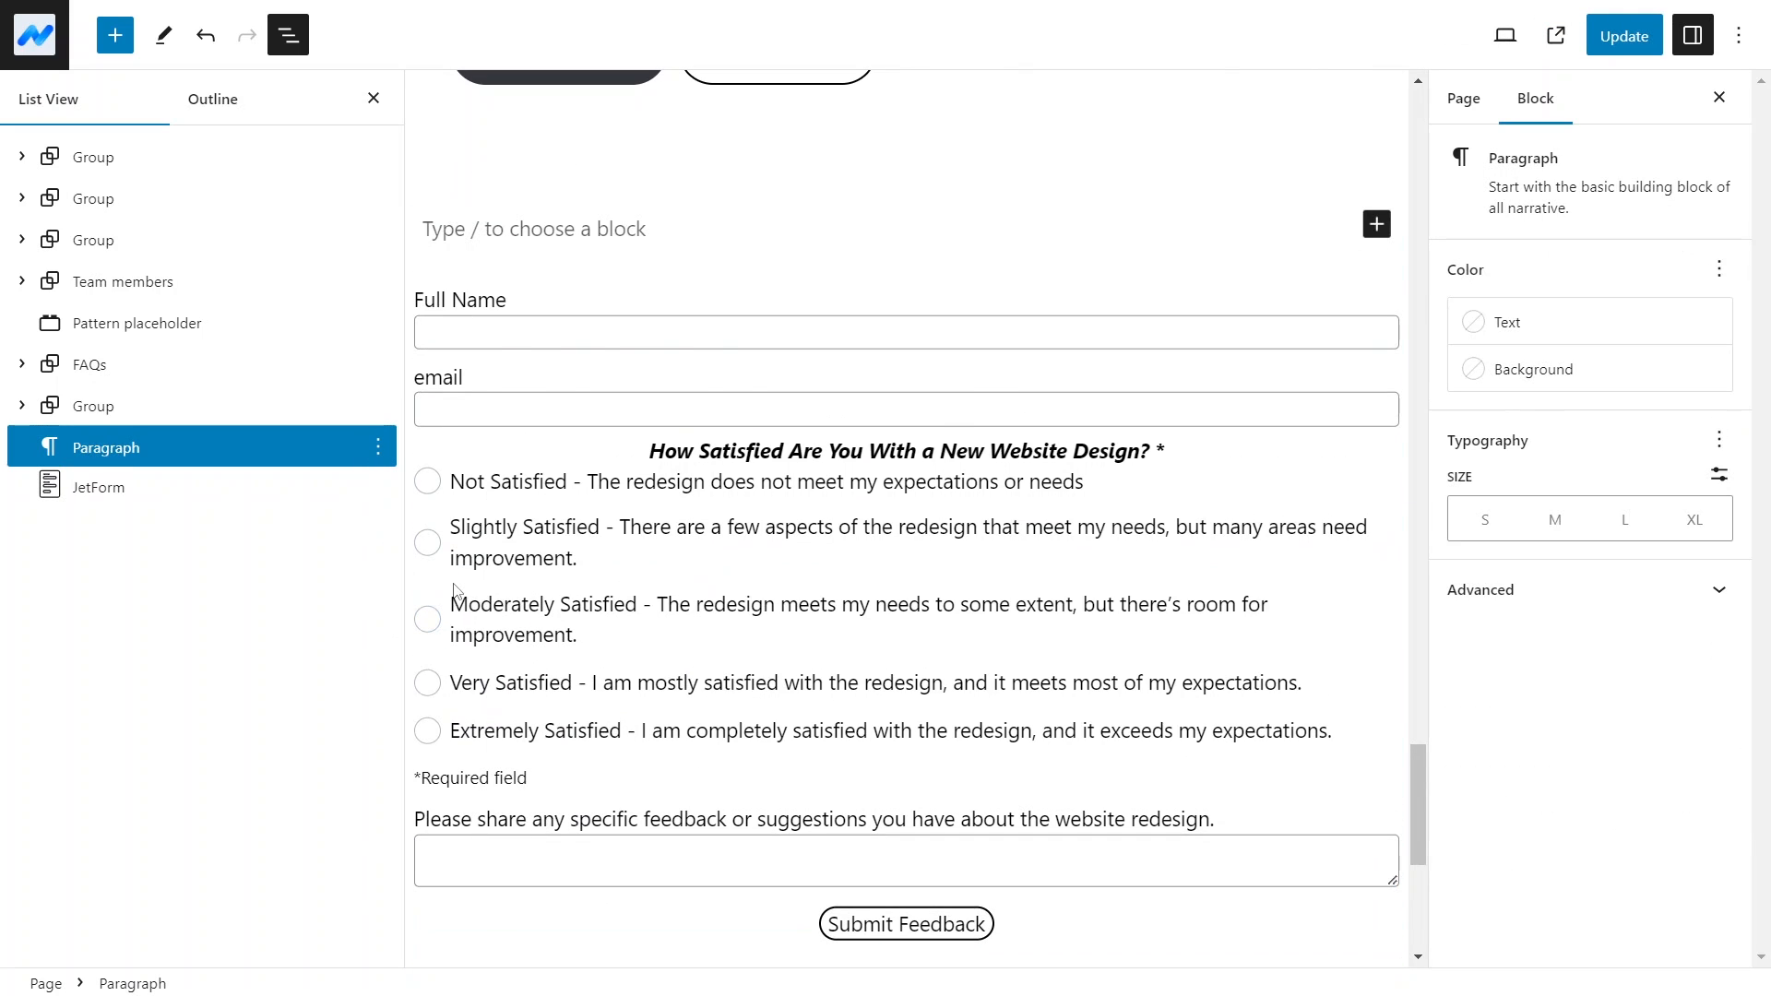
type("/col")
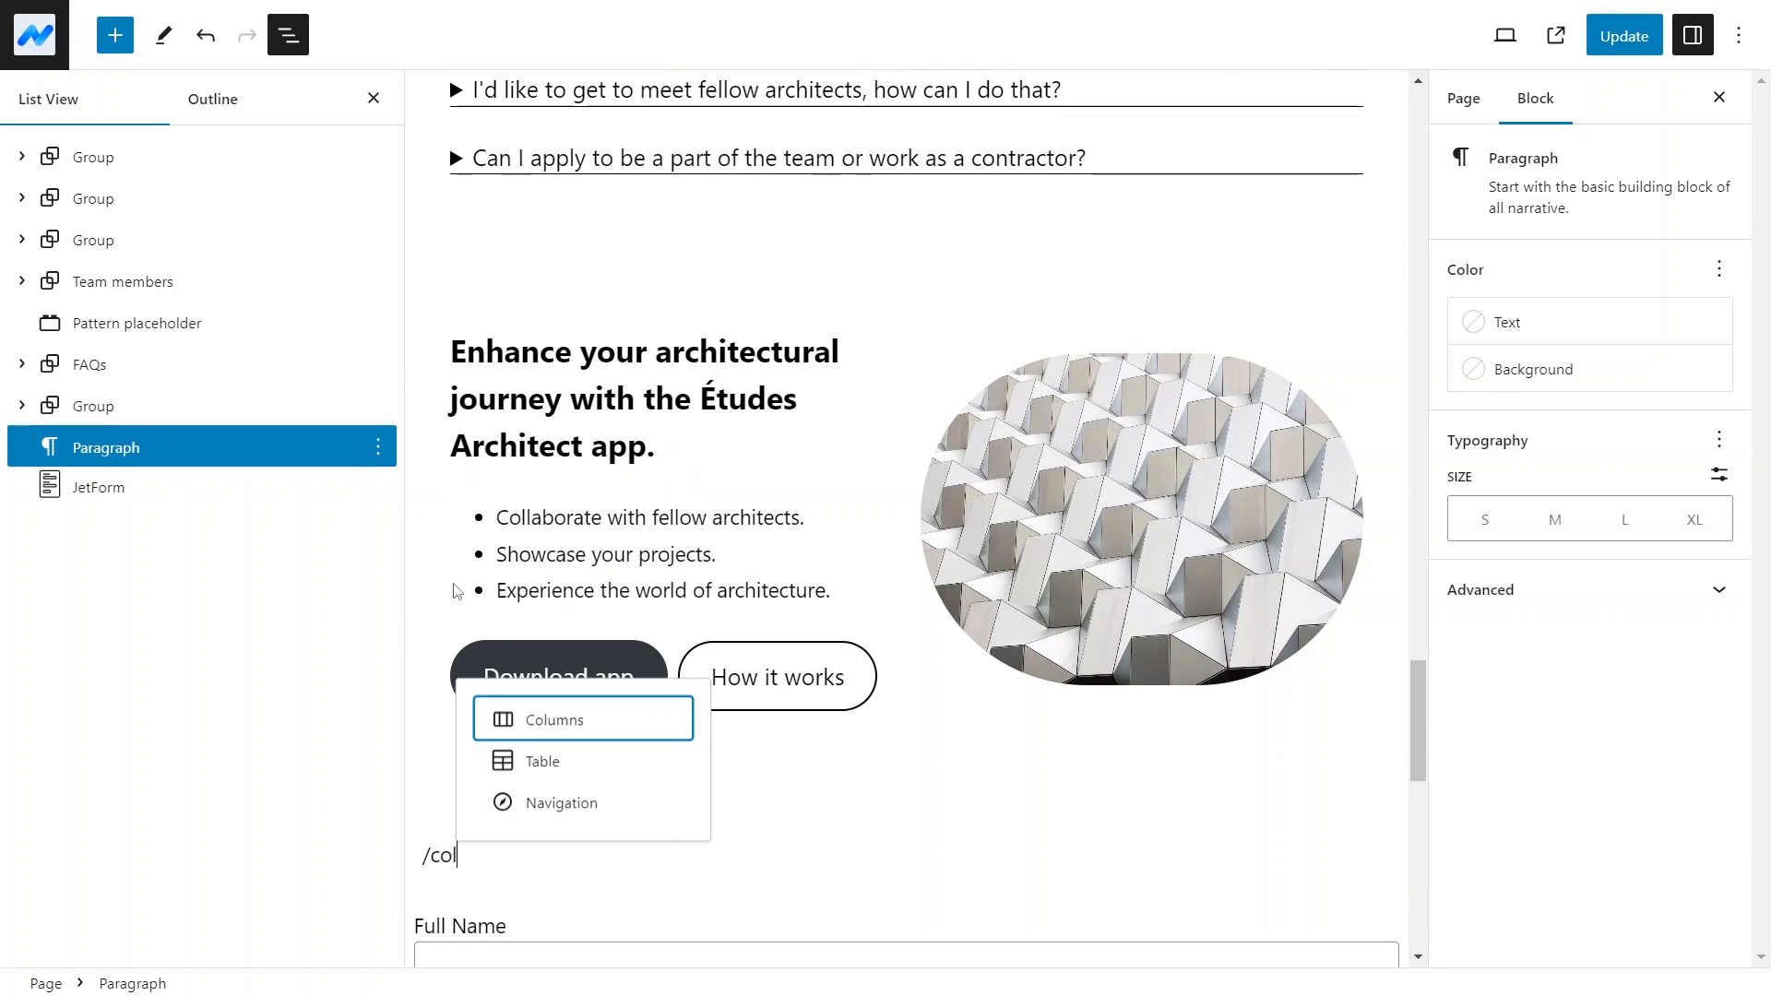
left_click(573, 721)
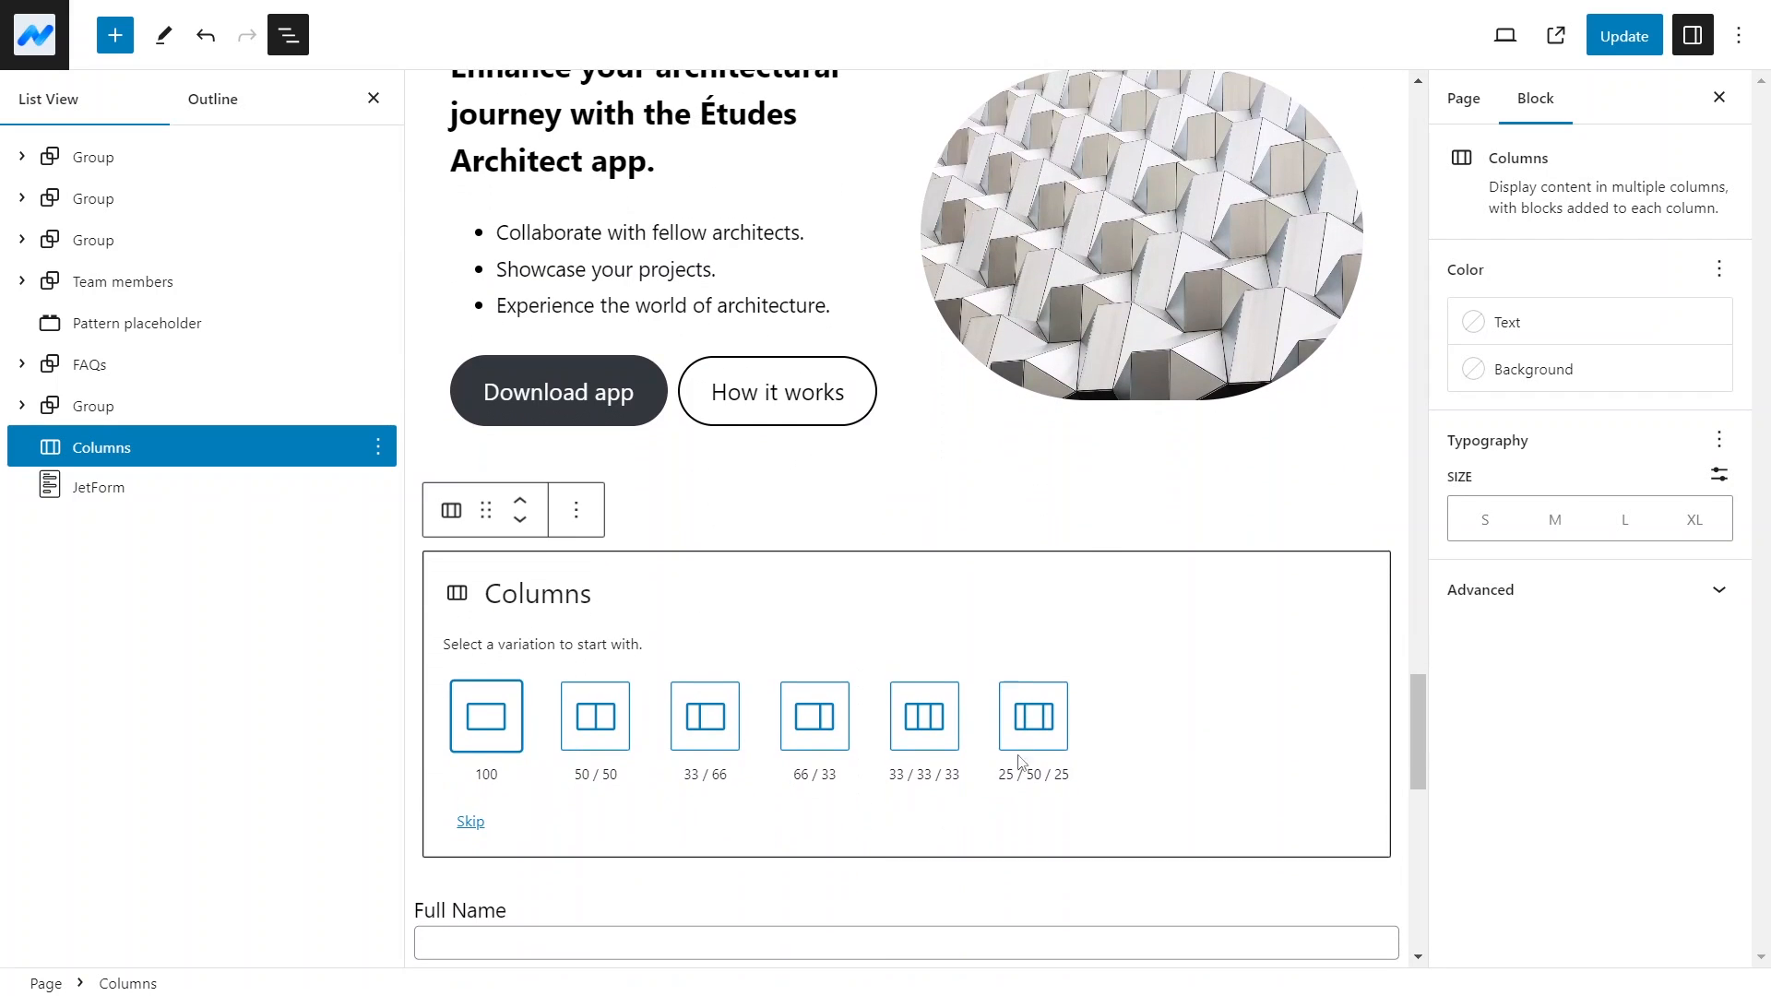
left_click(1026, 730)
left_click_drag(122, 619, 147, 544)
left_click(50, 530)
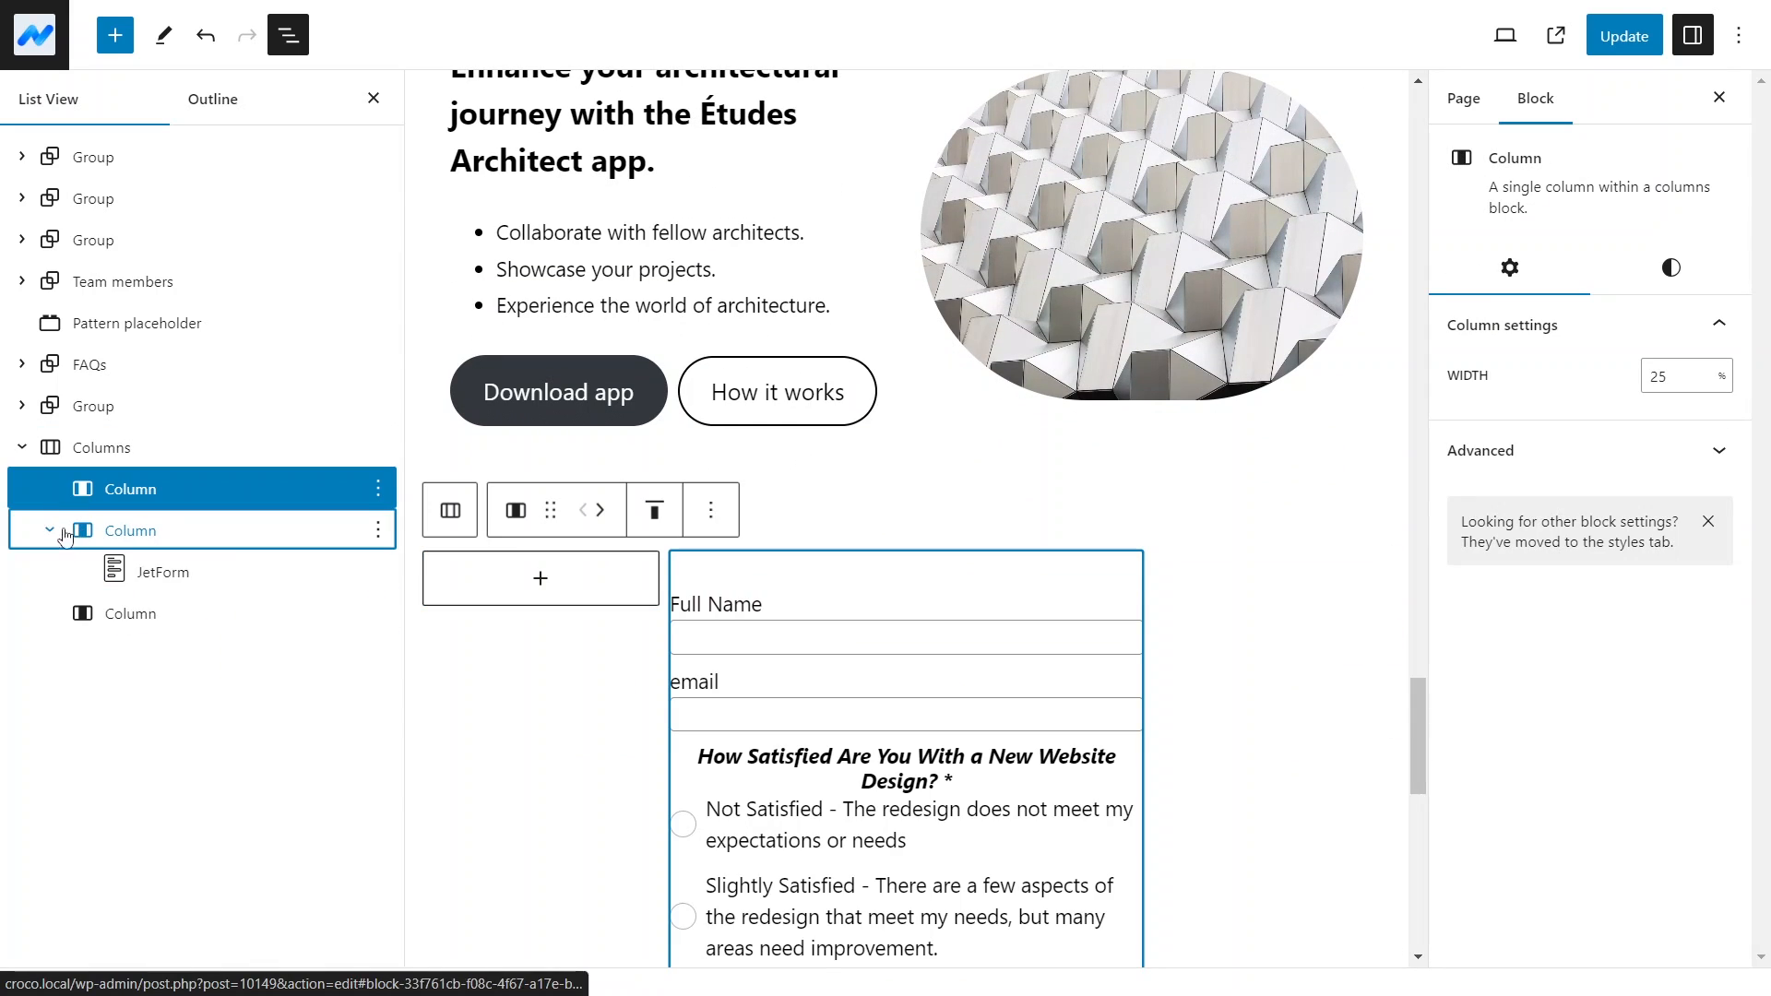
Set the submit type of the JetForm block in the middle column to AJAX
left_click(164, 572)
left_click(1725, 749)
left_click(1599, 817)
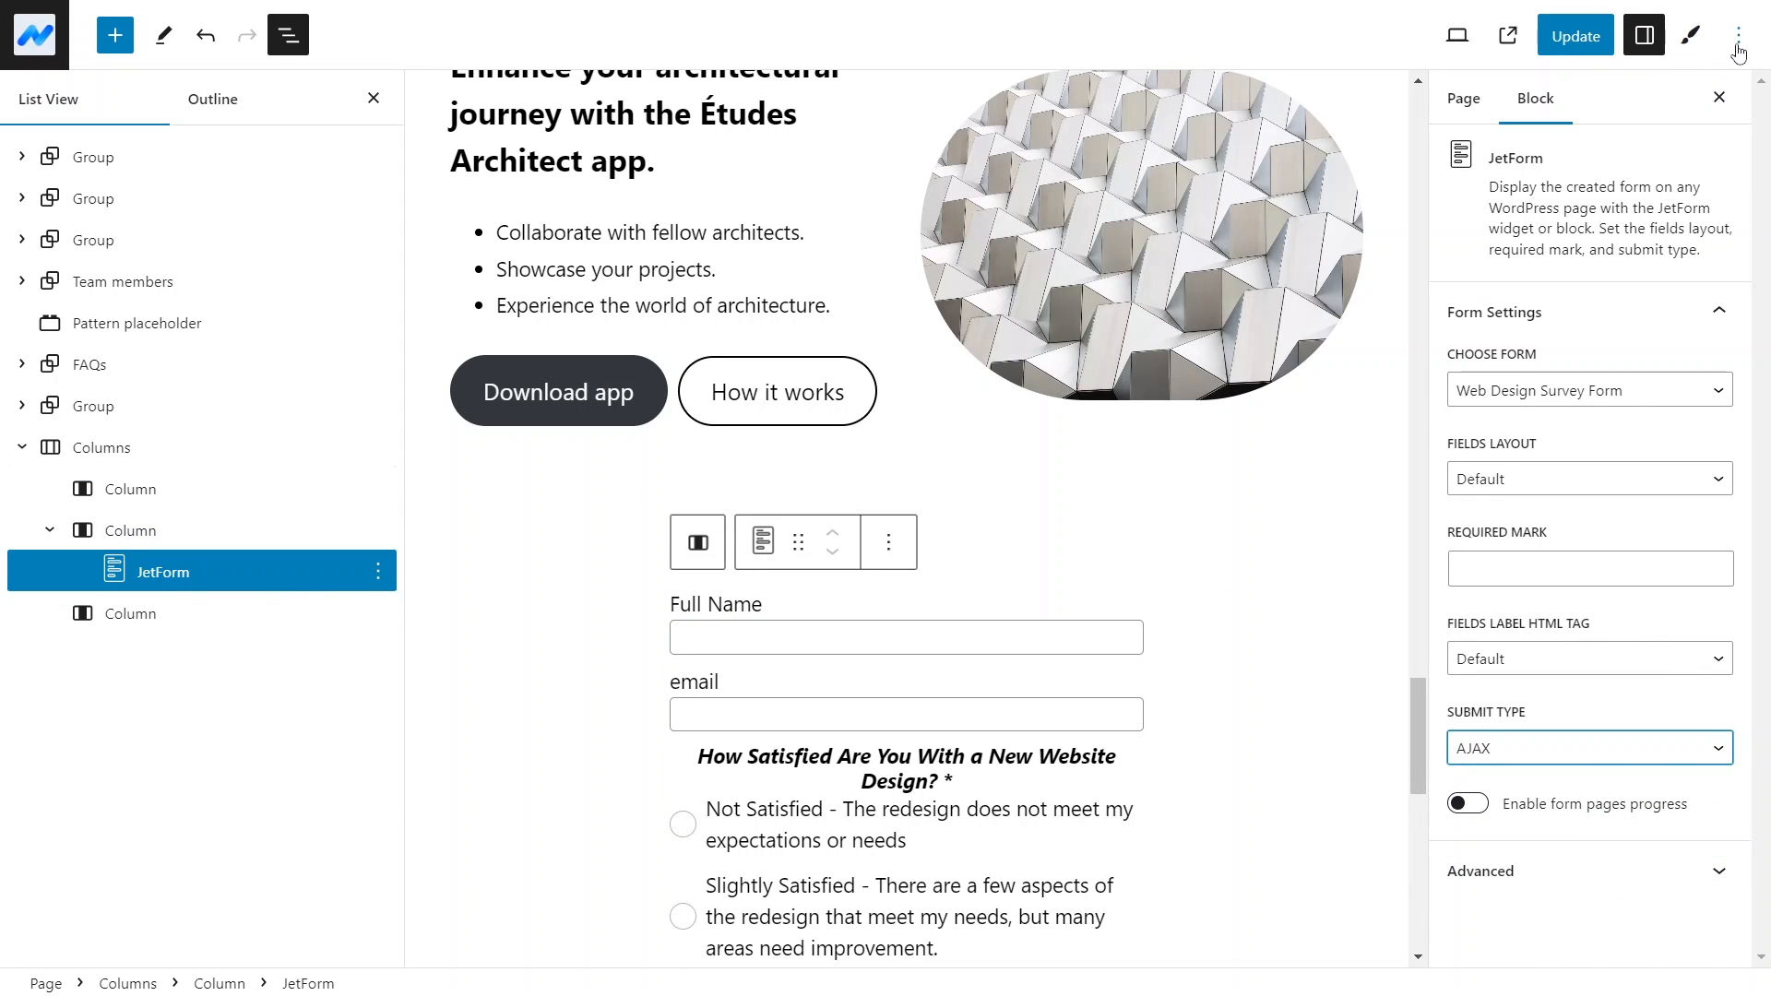
Give the form's labels a margin of 5 px and update the page
left_click(1689, 37)
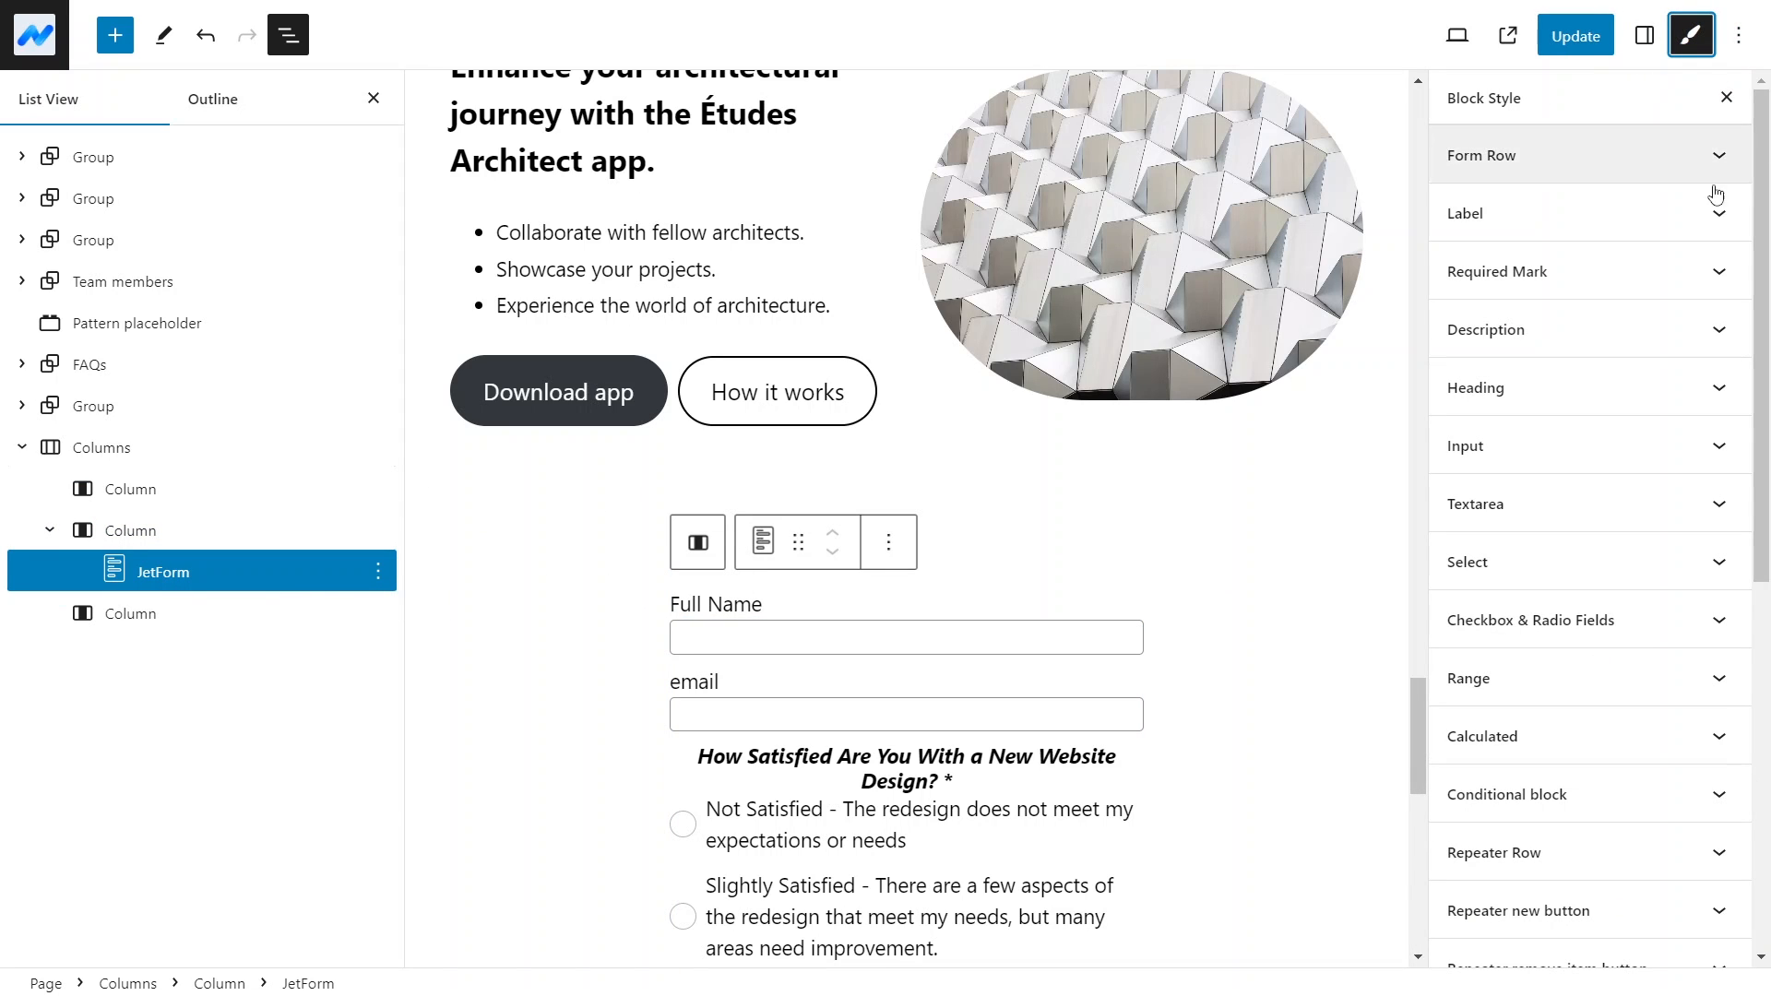
left_click(1715, 213)
double_click(1503, 236)
type("5")
left_click(1607, 258)
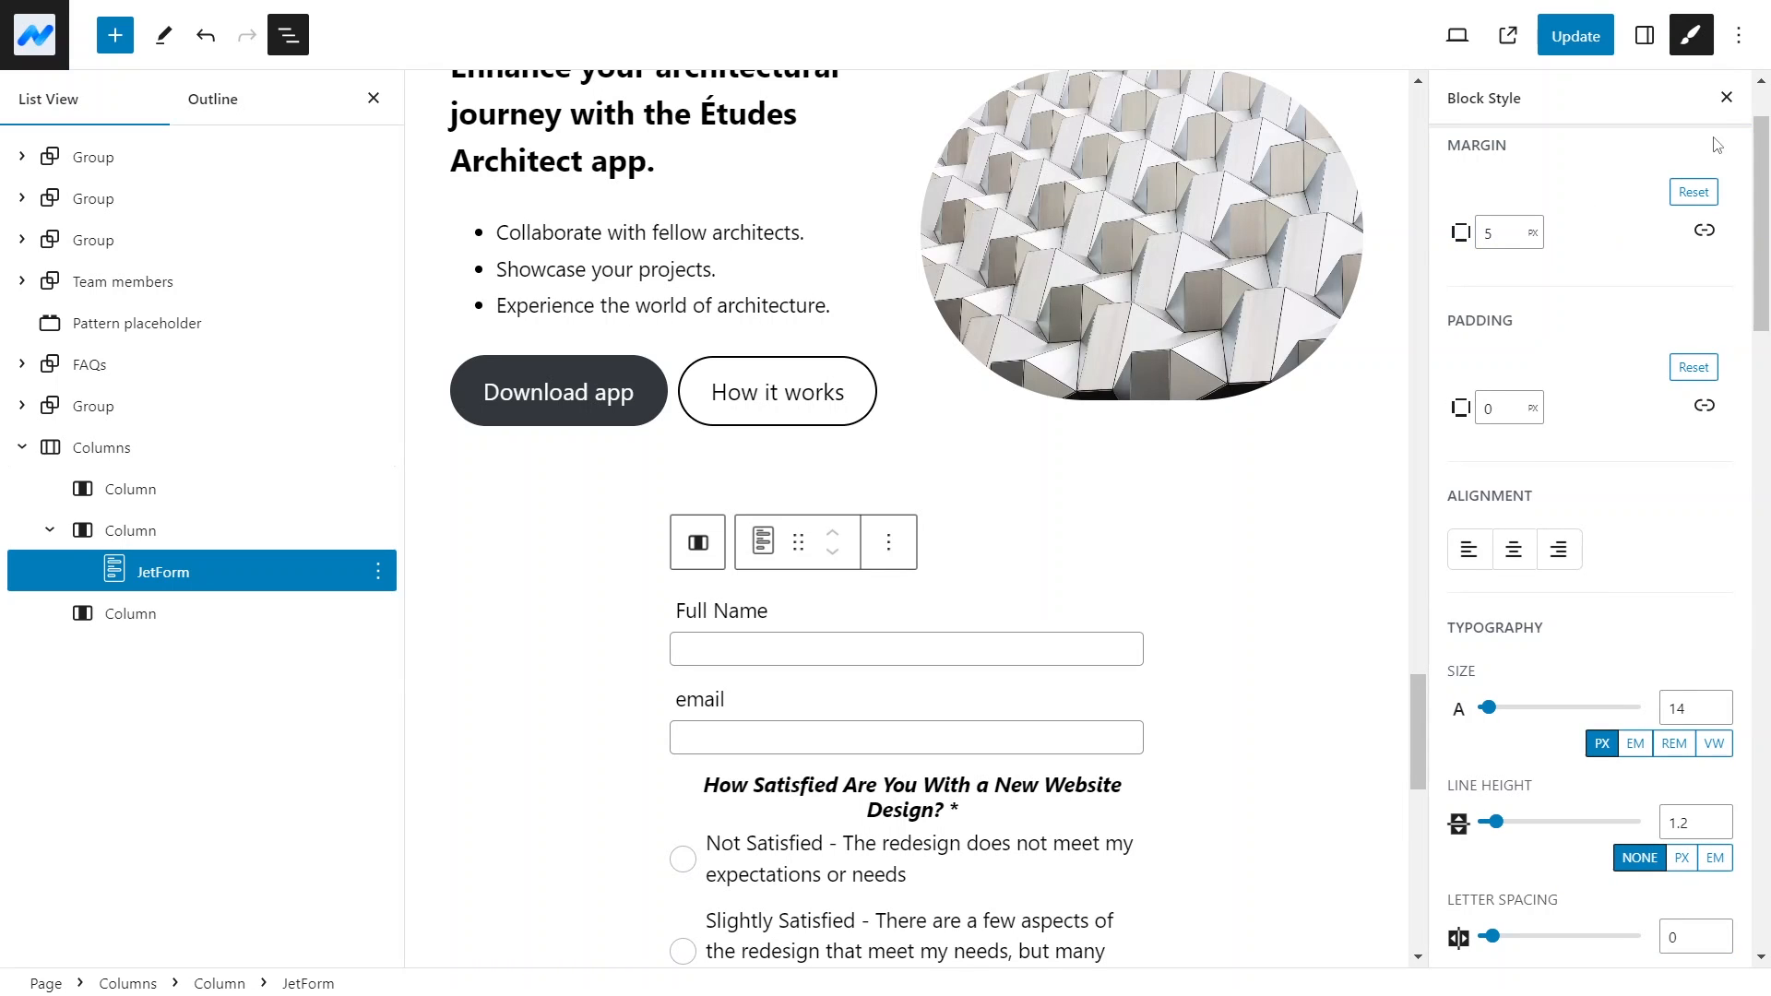
left_click(1725, 97)
left_click(1566, 41)
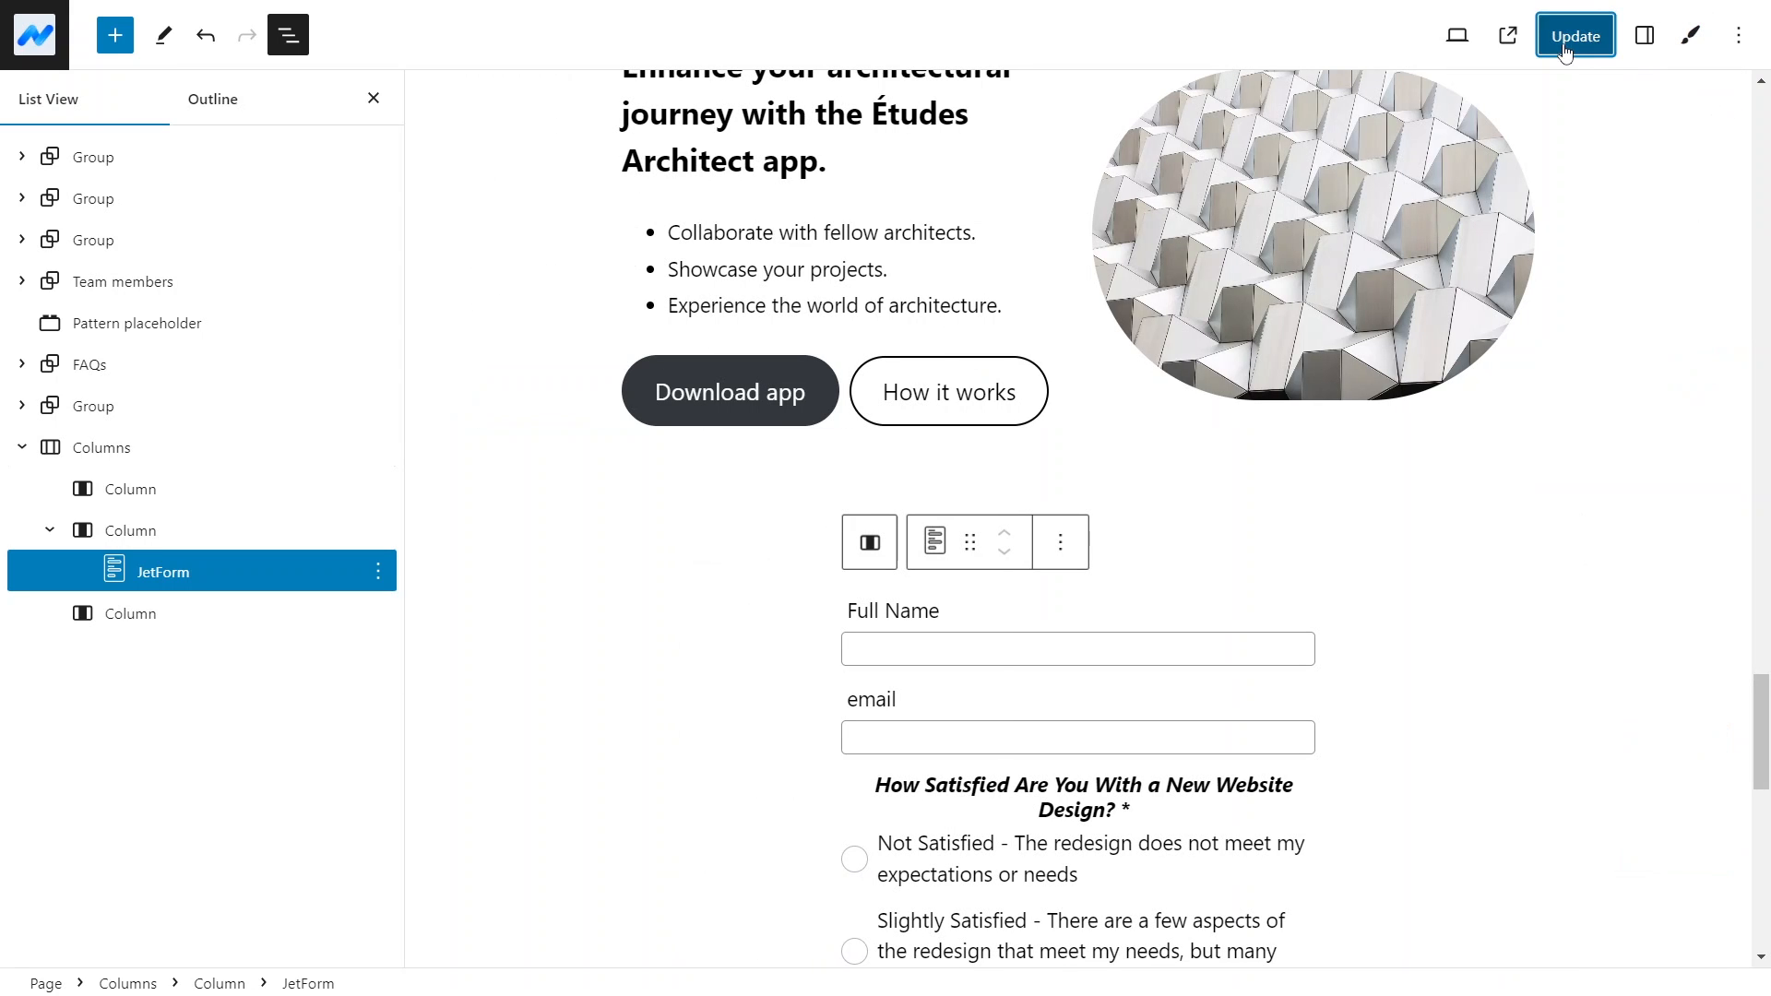
Preview the page in a new tab and find the survey form near its end
left_click(1458, 37)
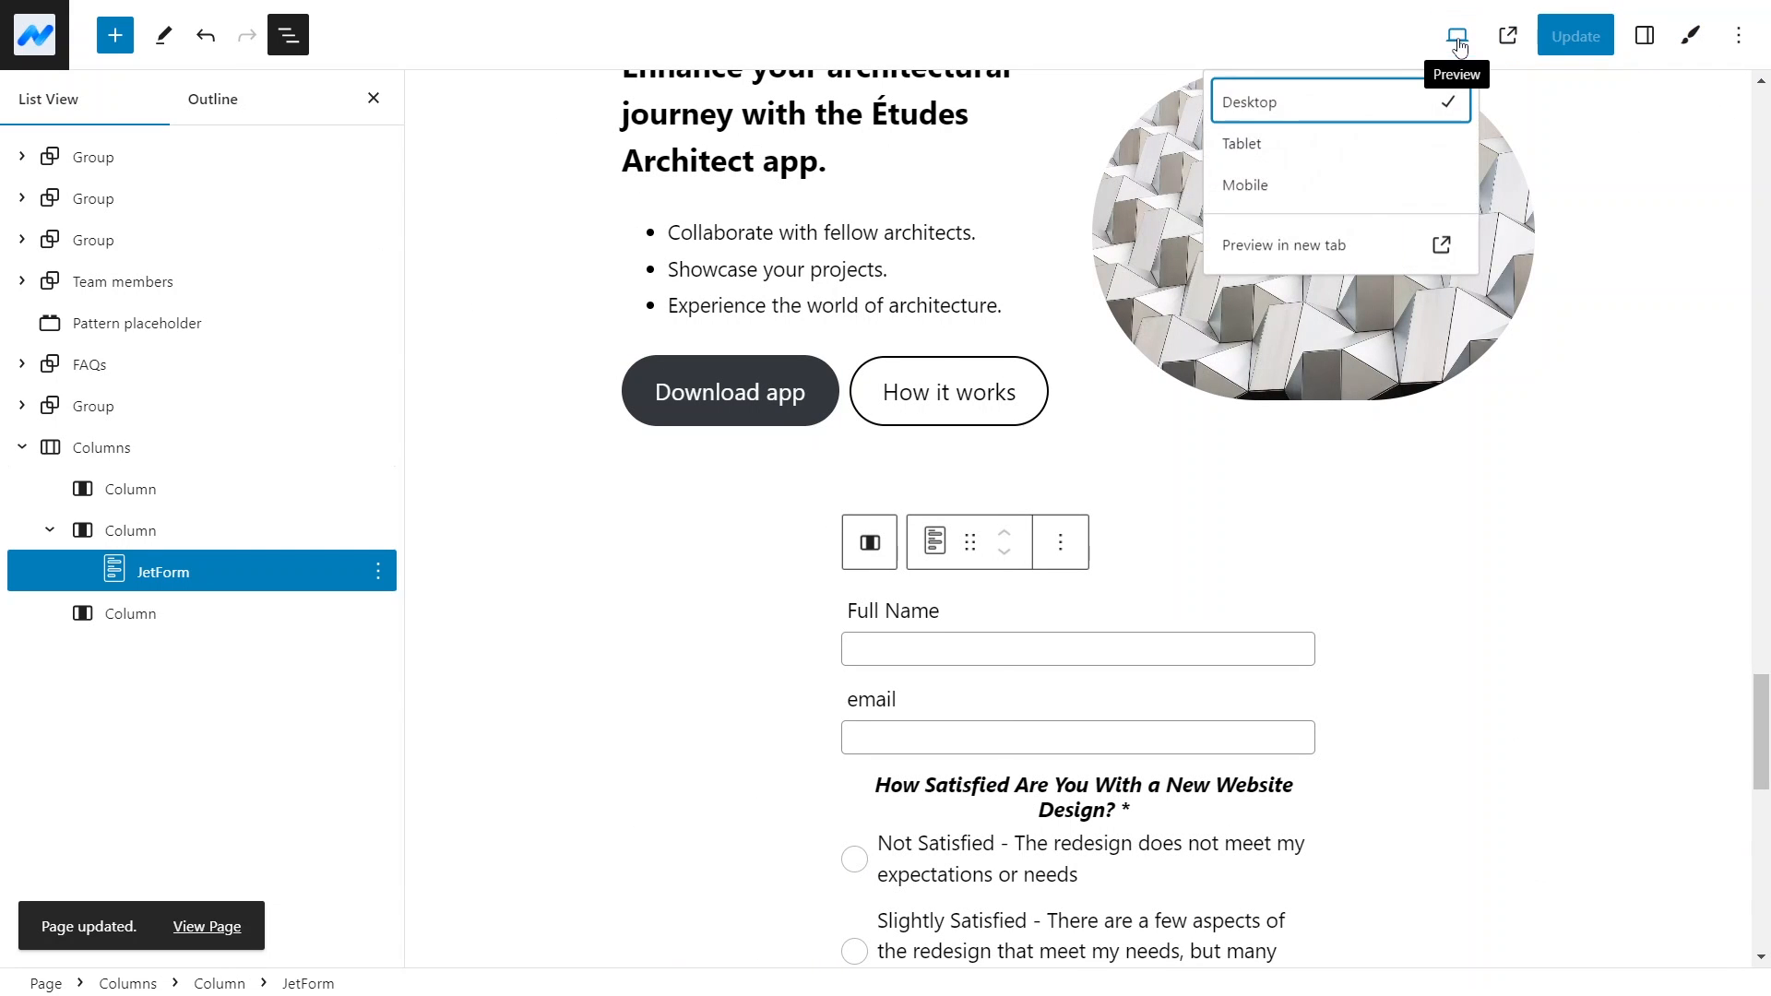
left_click(1320, 253)
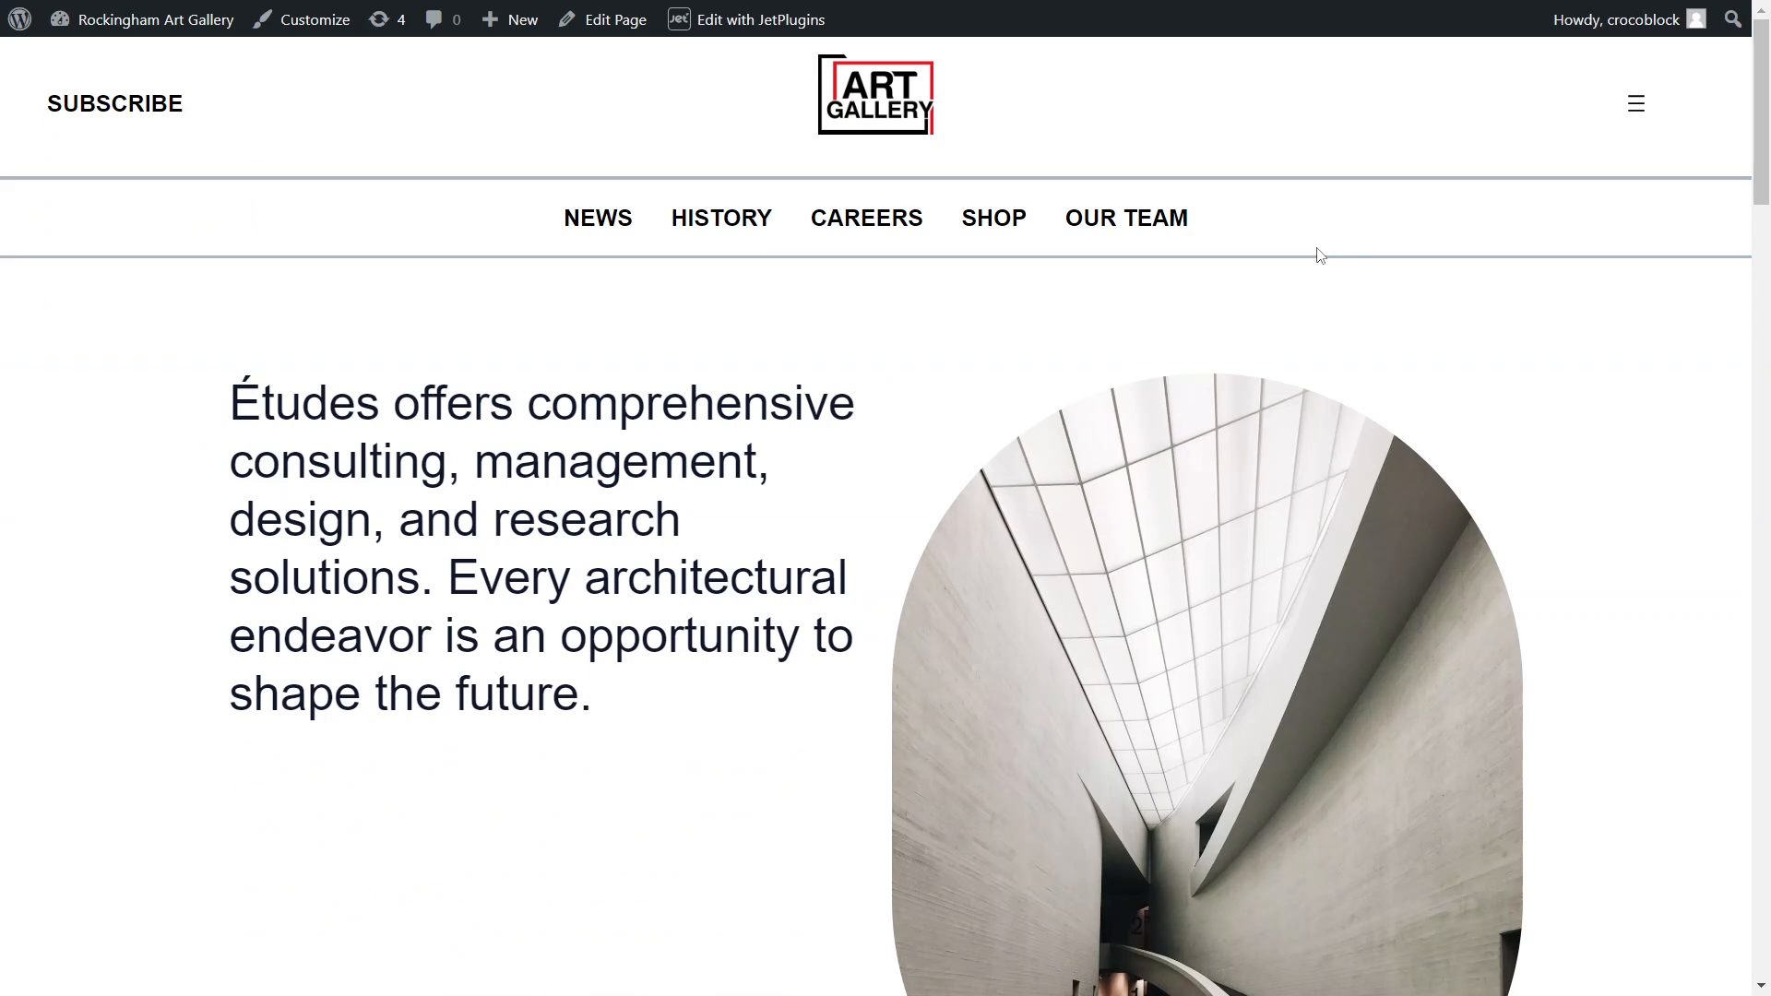
scroll(1319, 255, "down", 20)
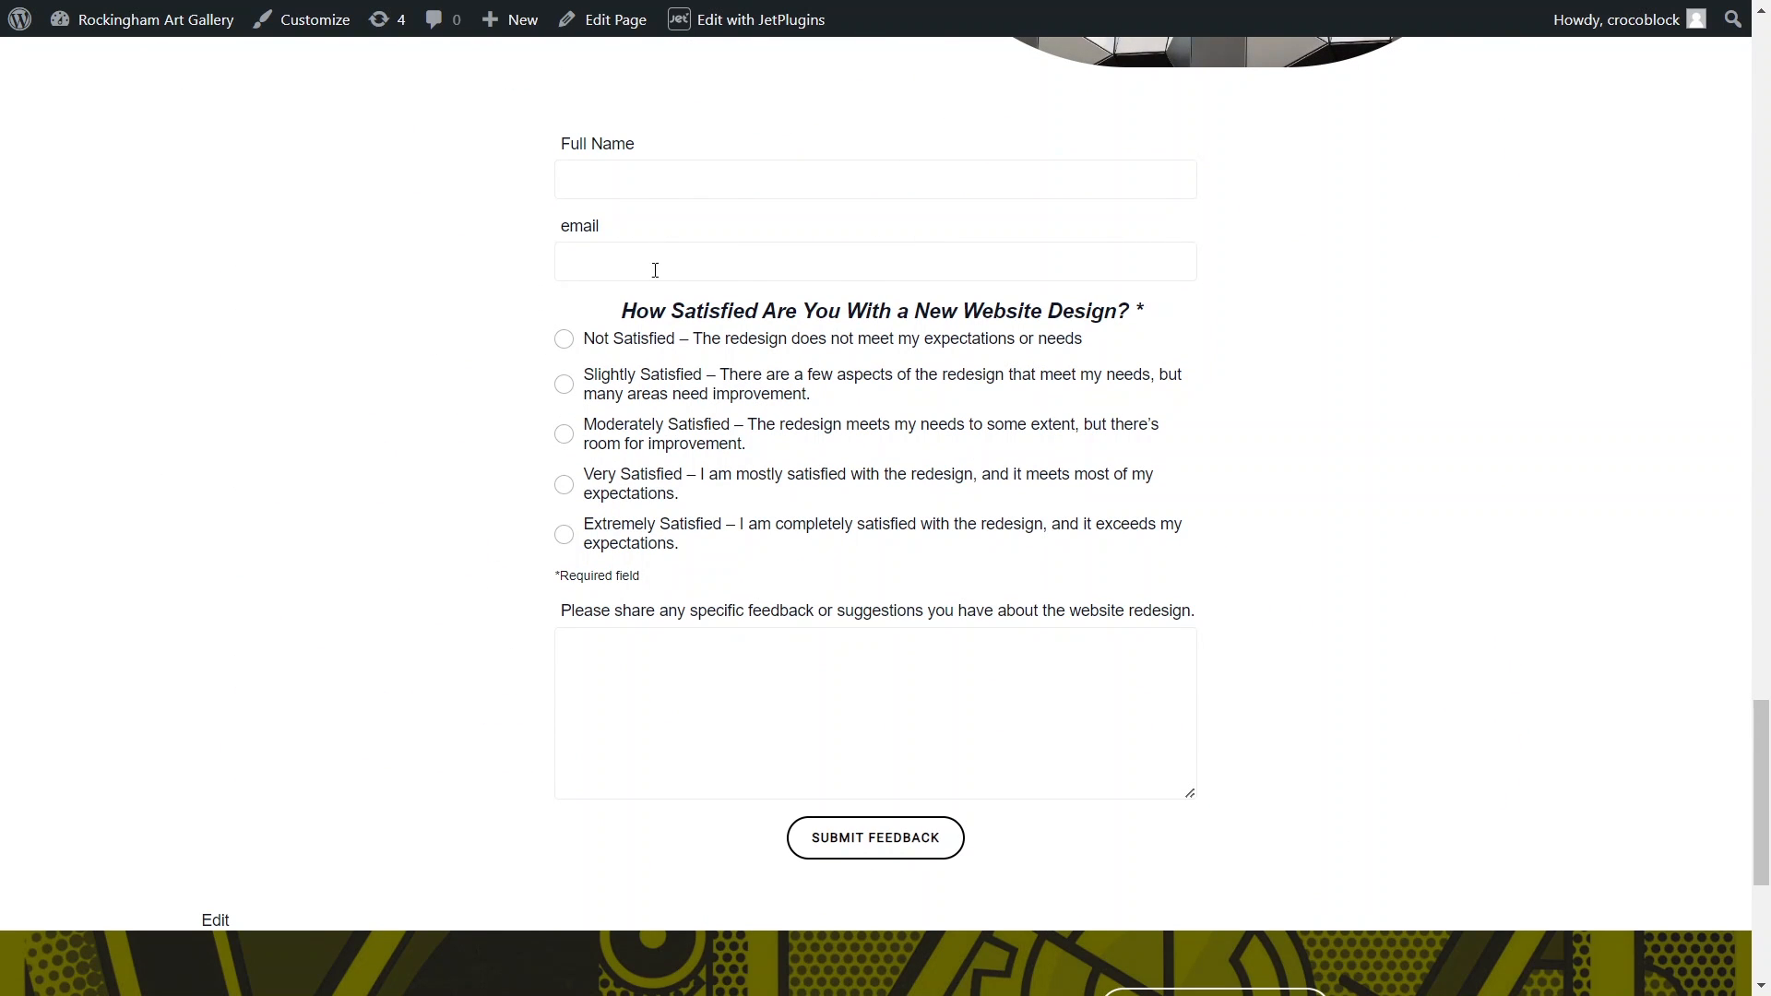
Try submitting the survey without an answer, and submit it with Very Satisfied selected
left_click(827, 847)
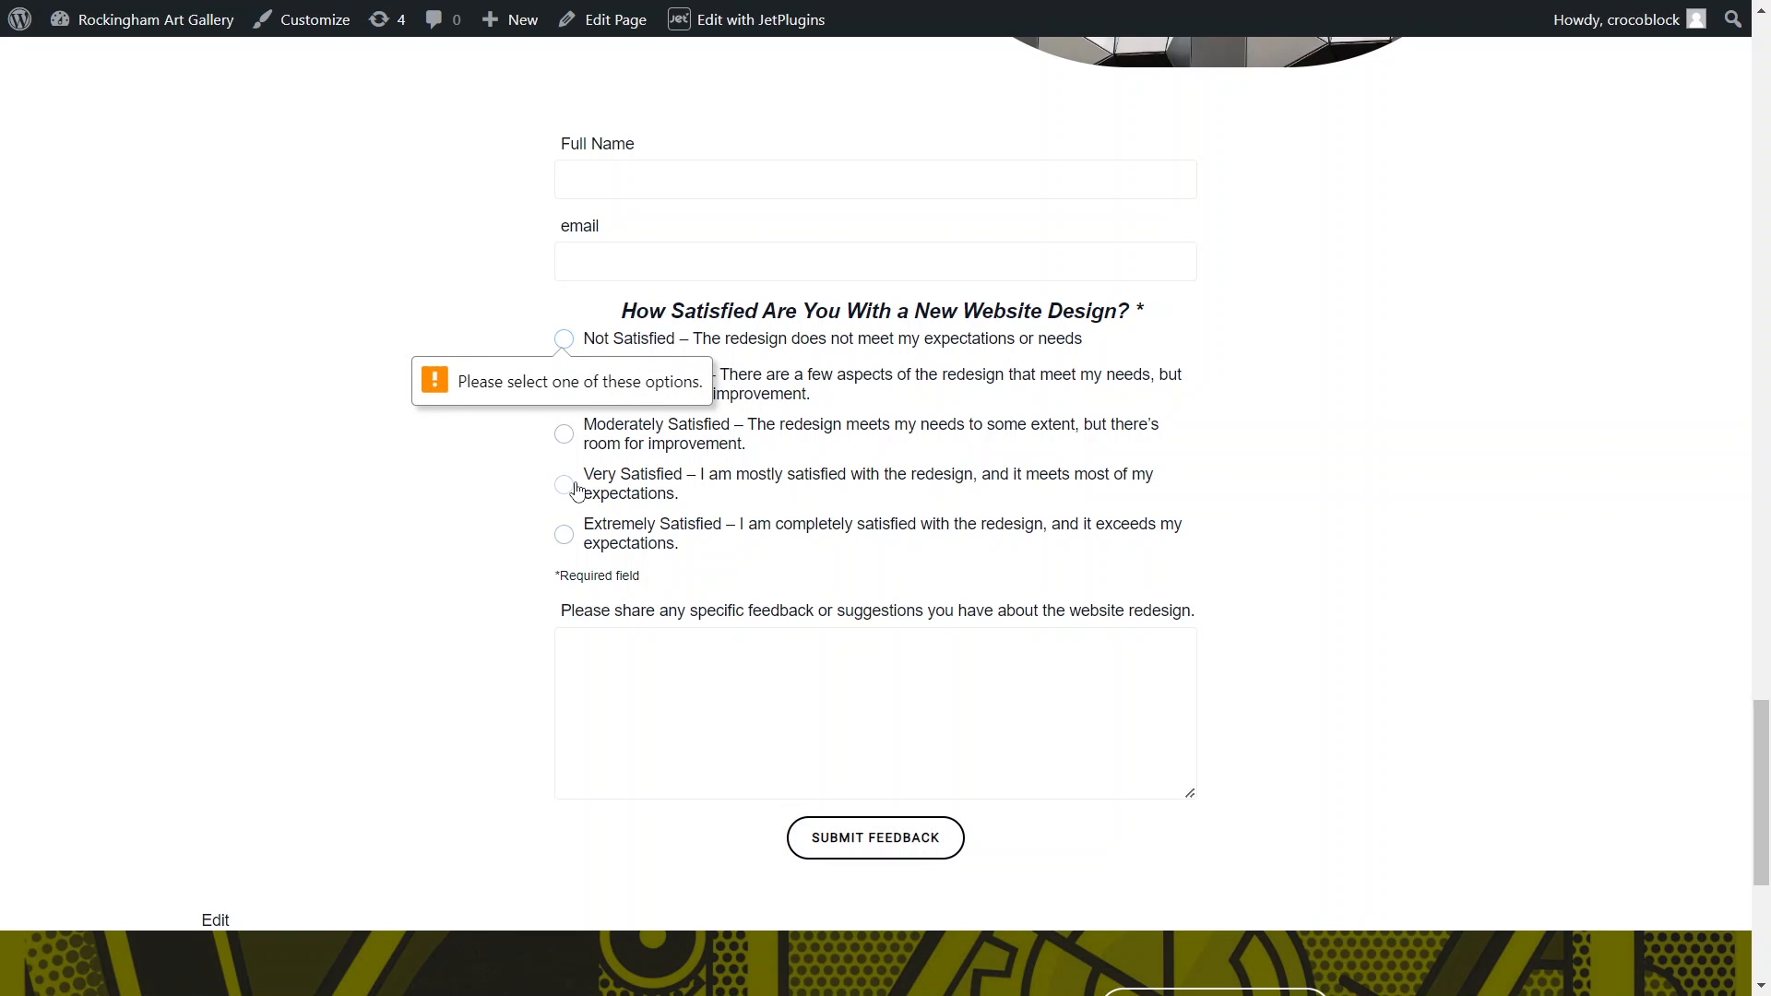
left_click(565, 487)
left_click(850, 830)
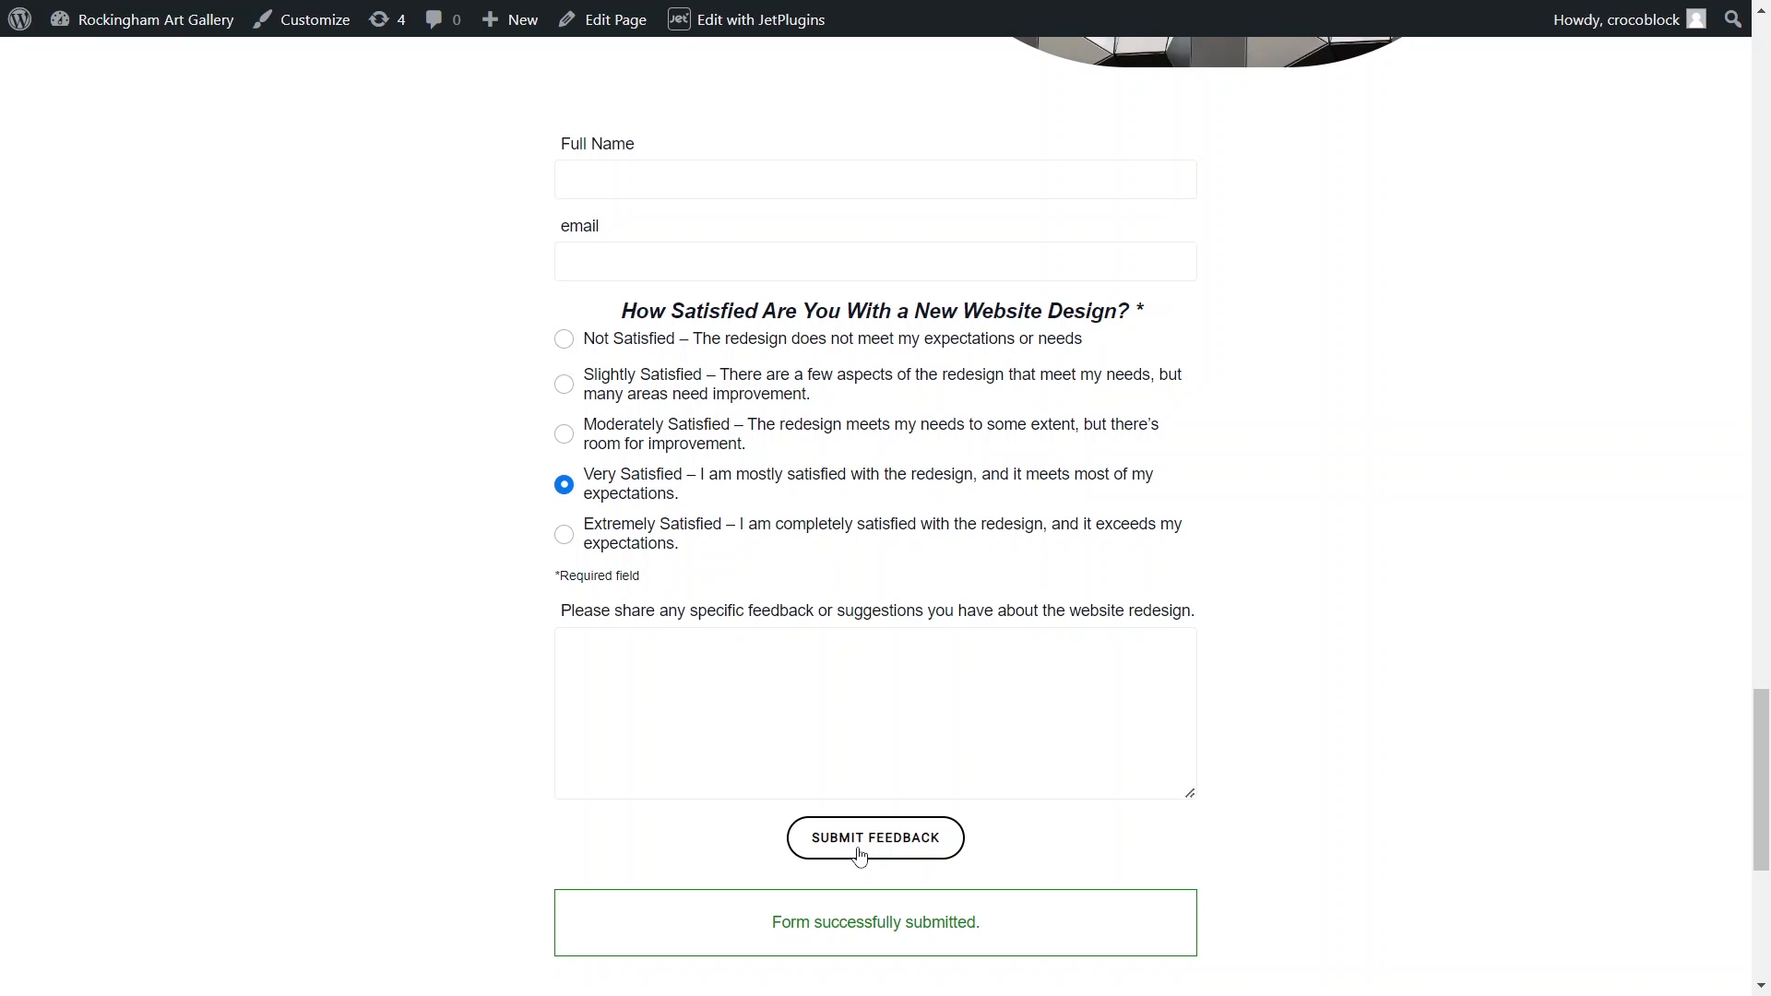
Try a second submission with Moderately Satisfied, and reload the page to check the message replacing the form
left_click(564, 434)
left_click(893, 851)
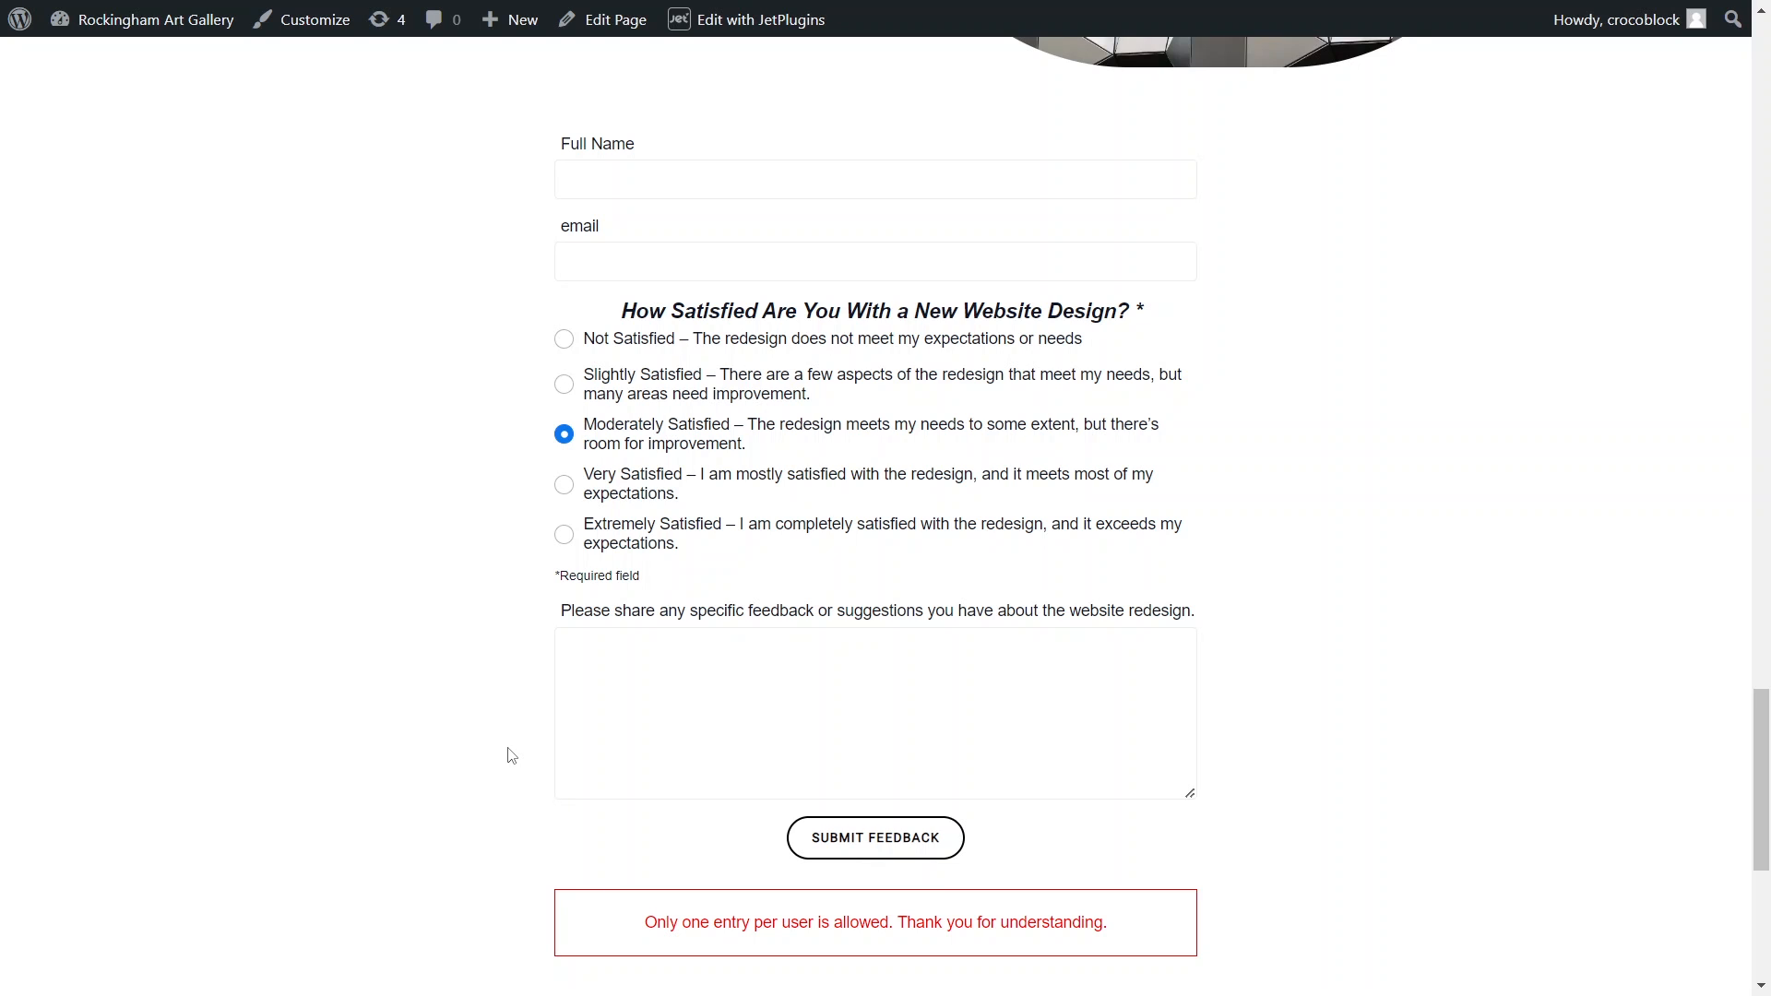
key("F5")
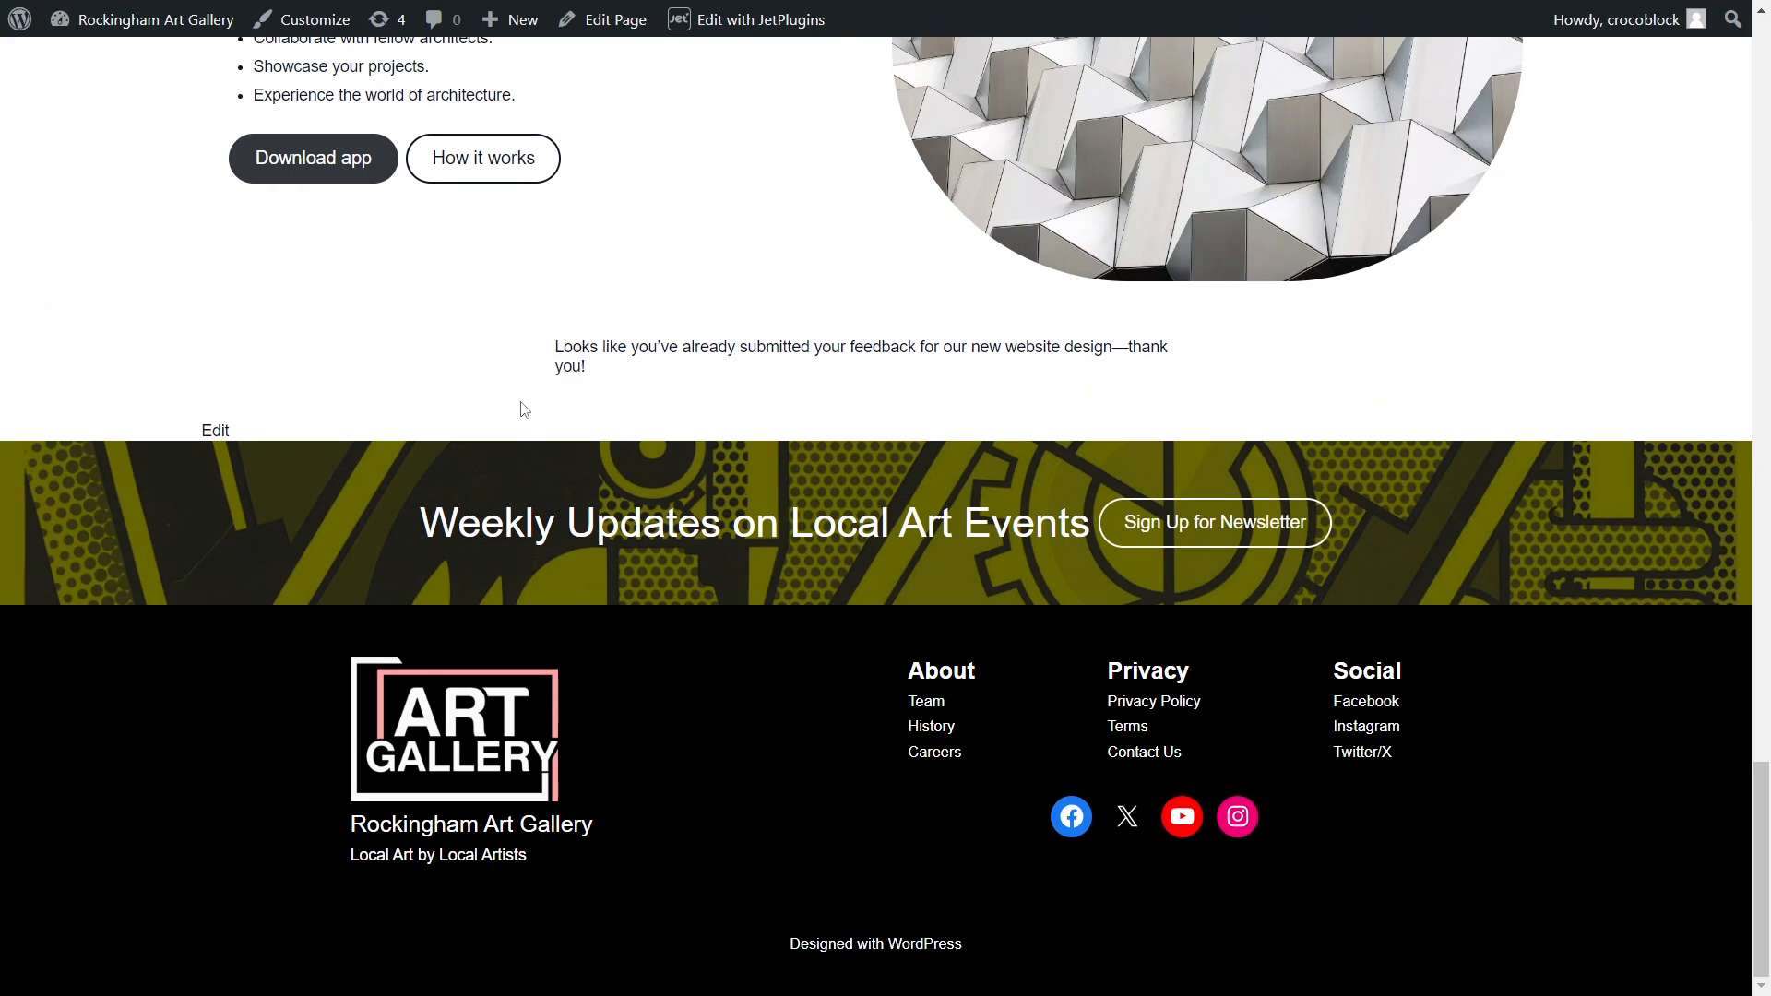
left_click_drag(536, 349, 650, 375)
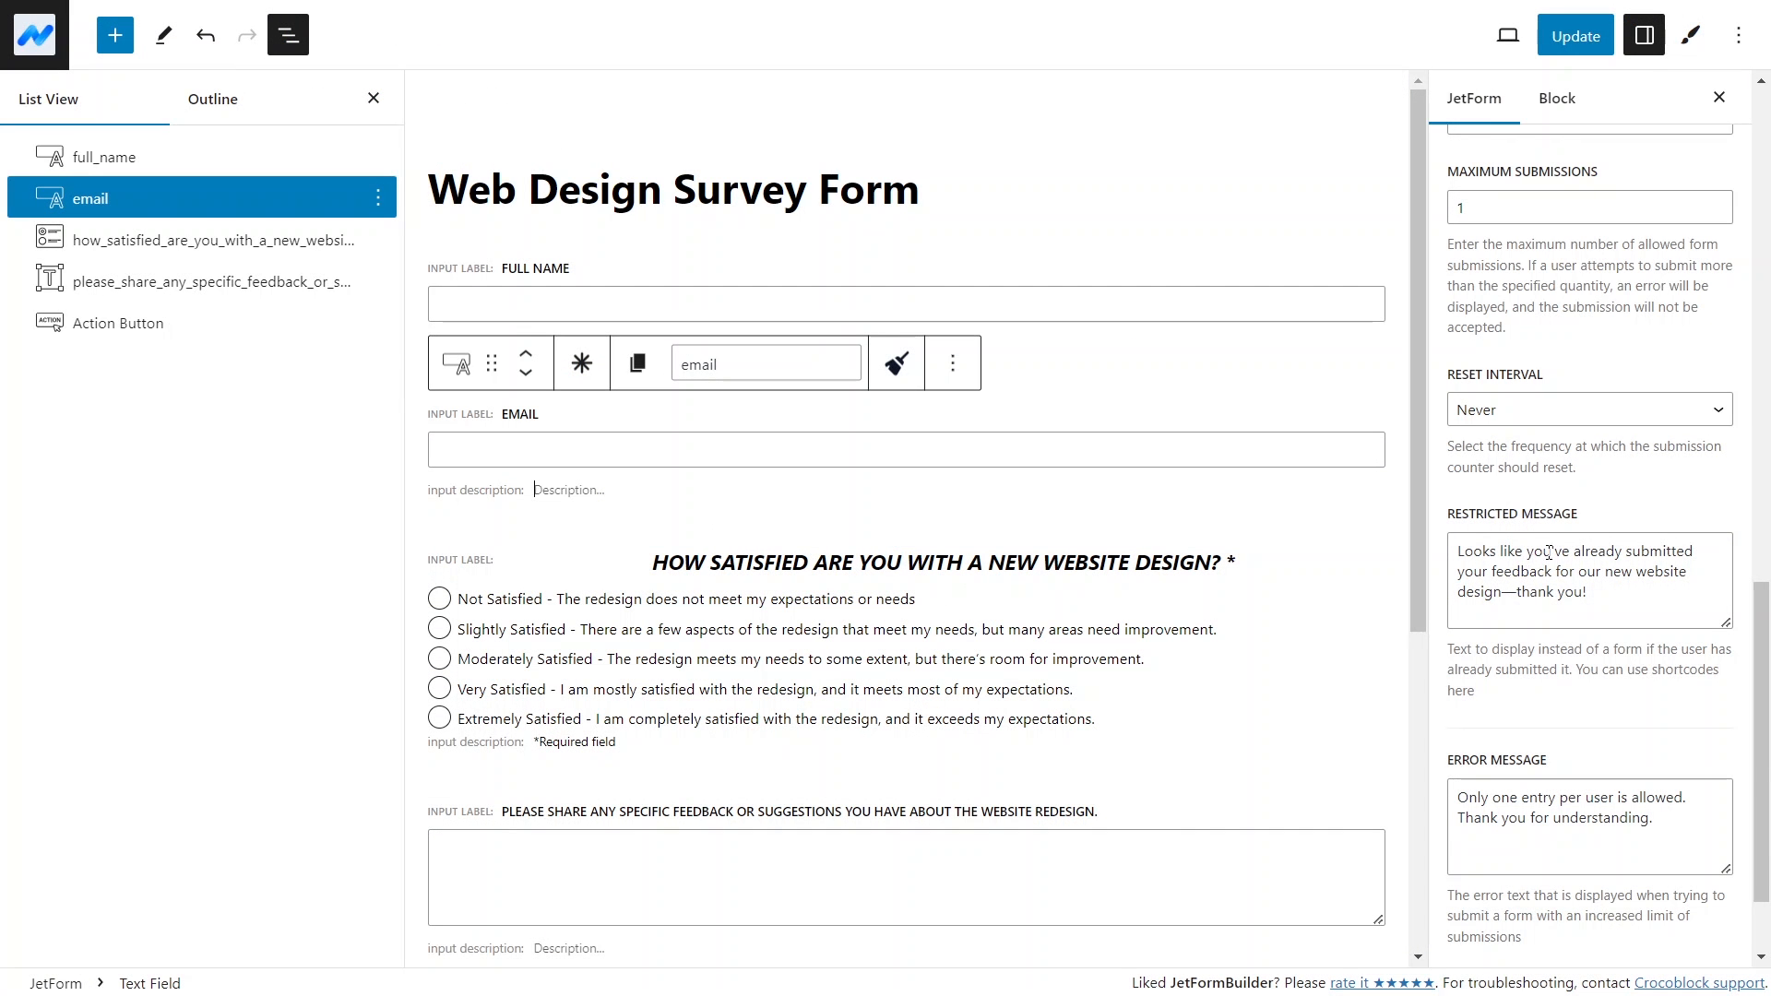
In the survey form's response limit settings, turn off restricting users from multiple responses
scroll(1620, 516, "up", 6)
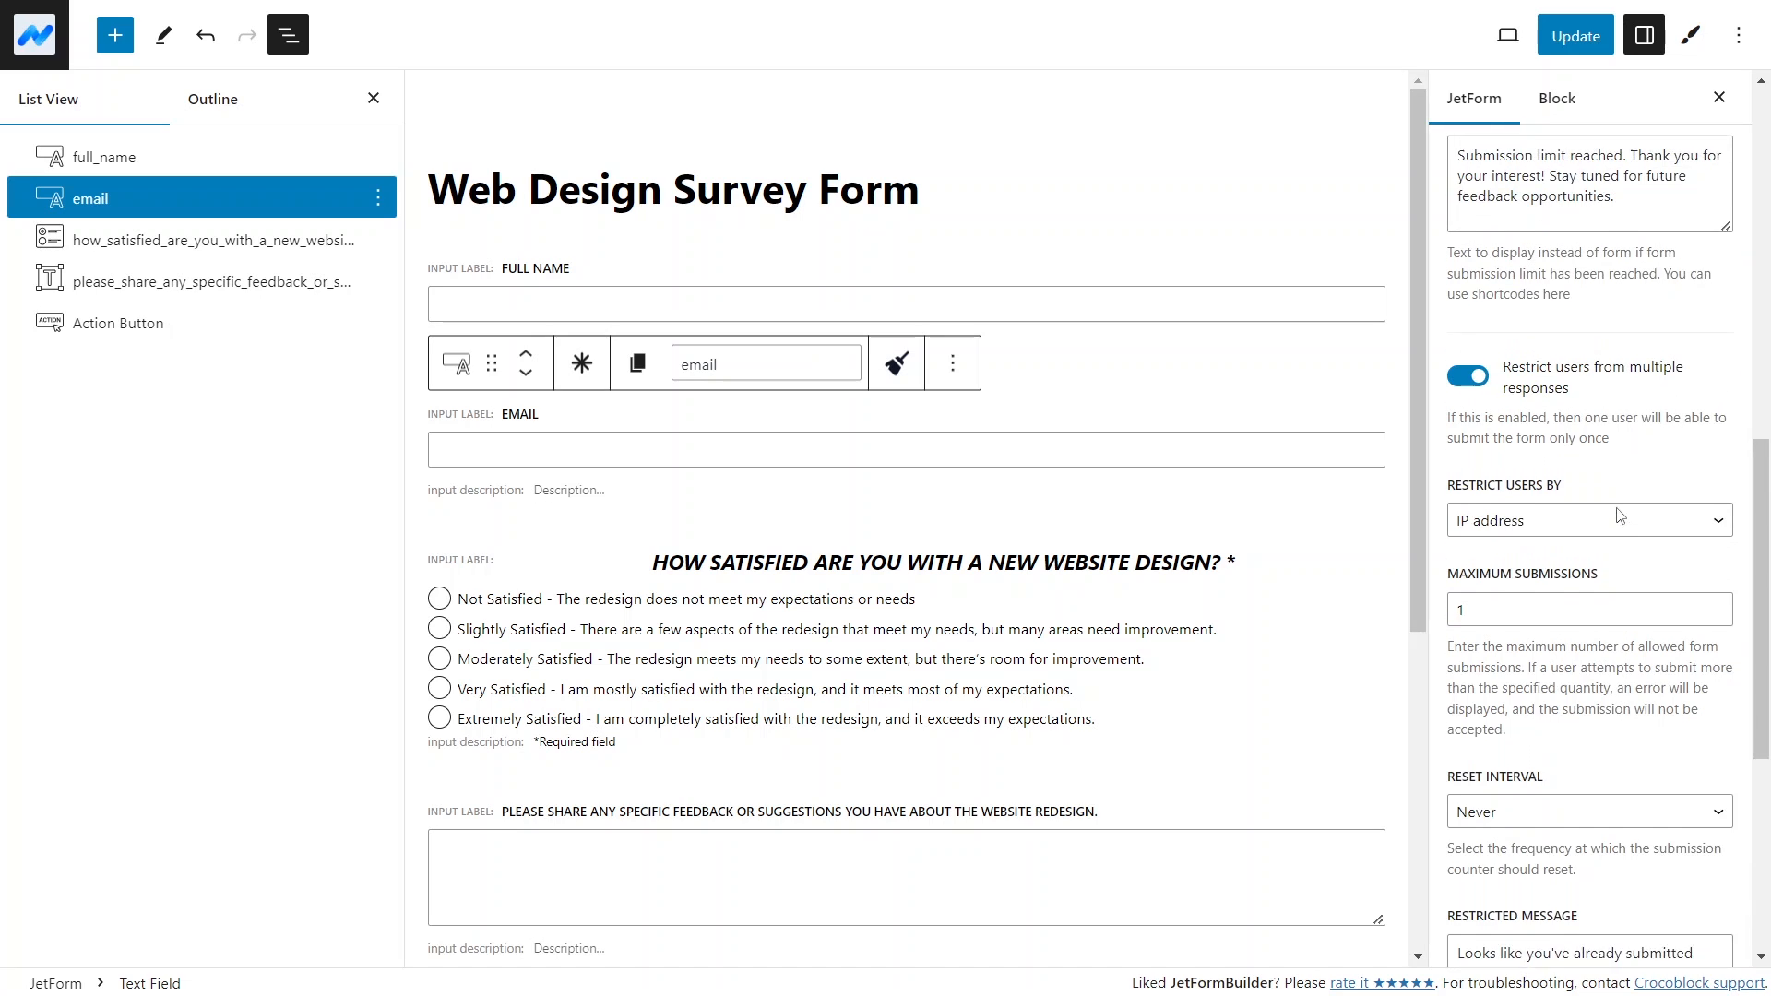
scroll(1620, 515, "up", 2)
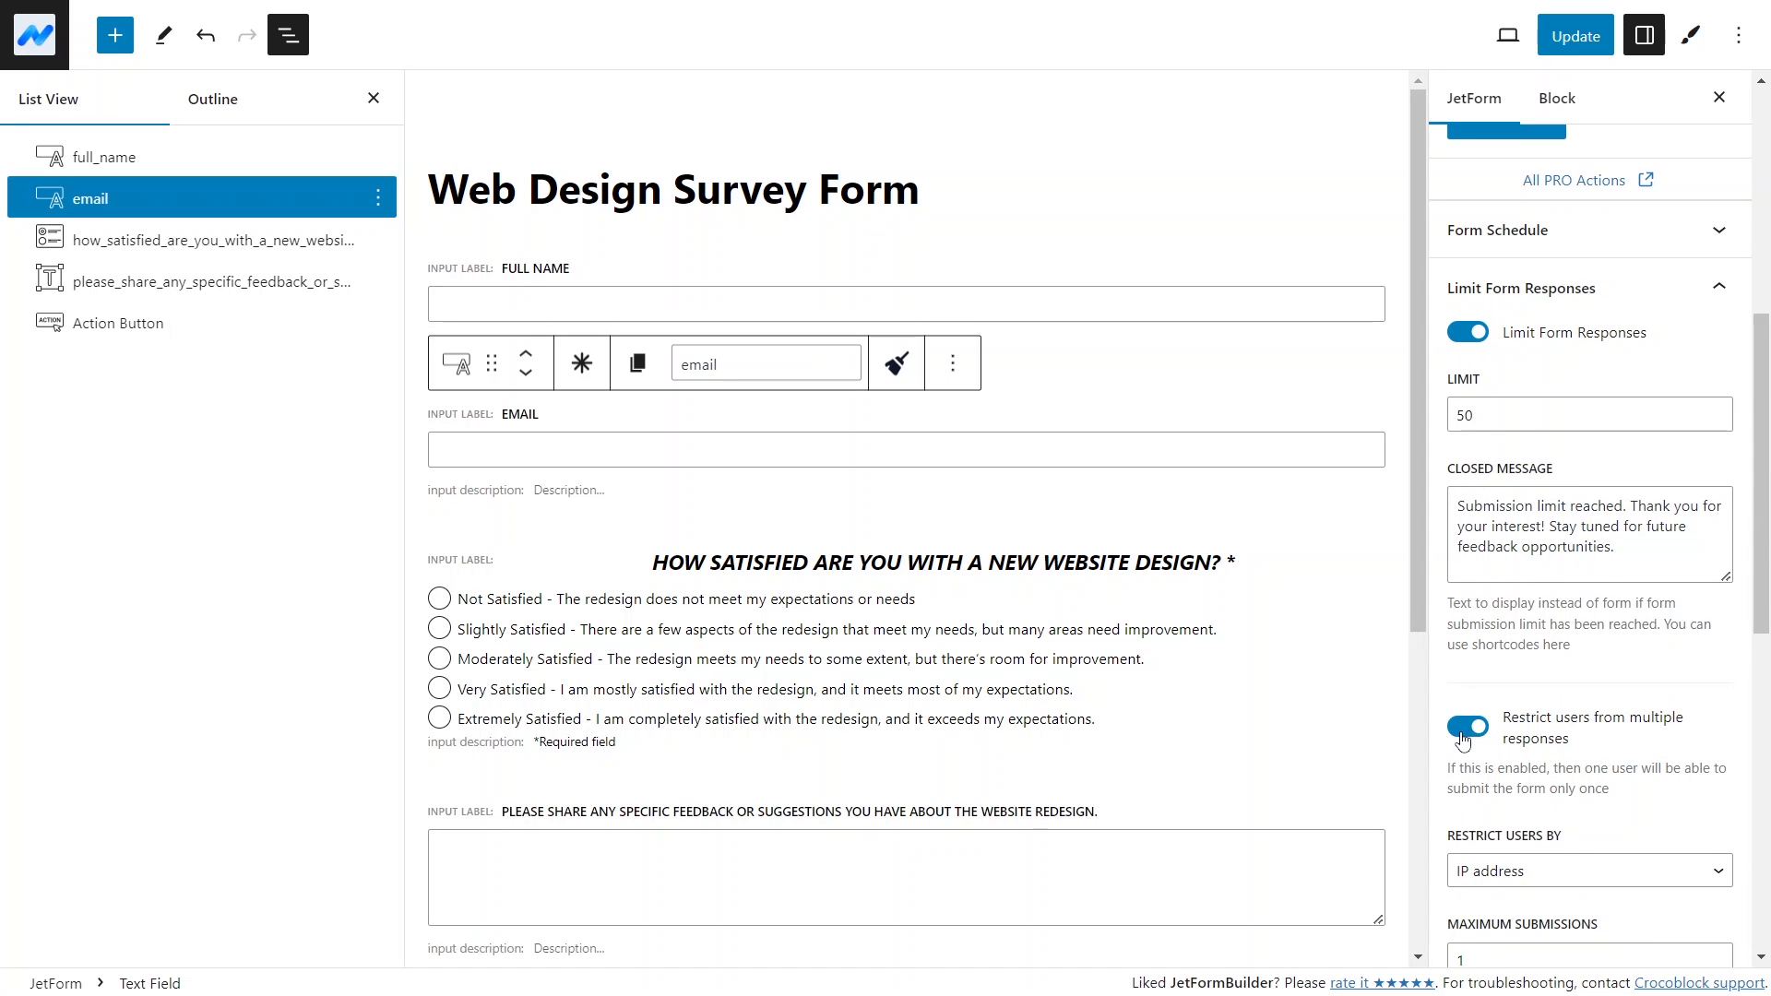
left_click(1465, 728)
Set the form's total response limit to 1 and update the form
left_click(1487, 544)
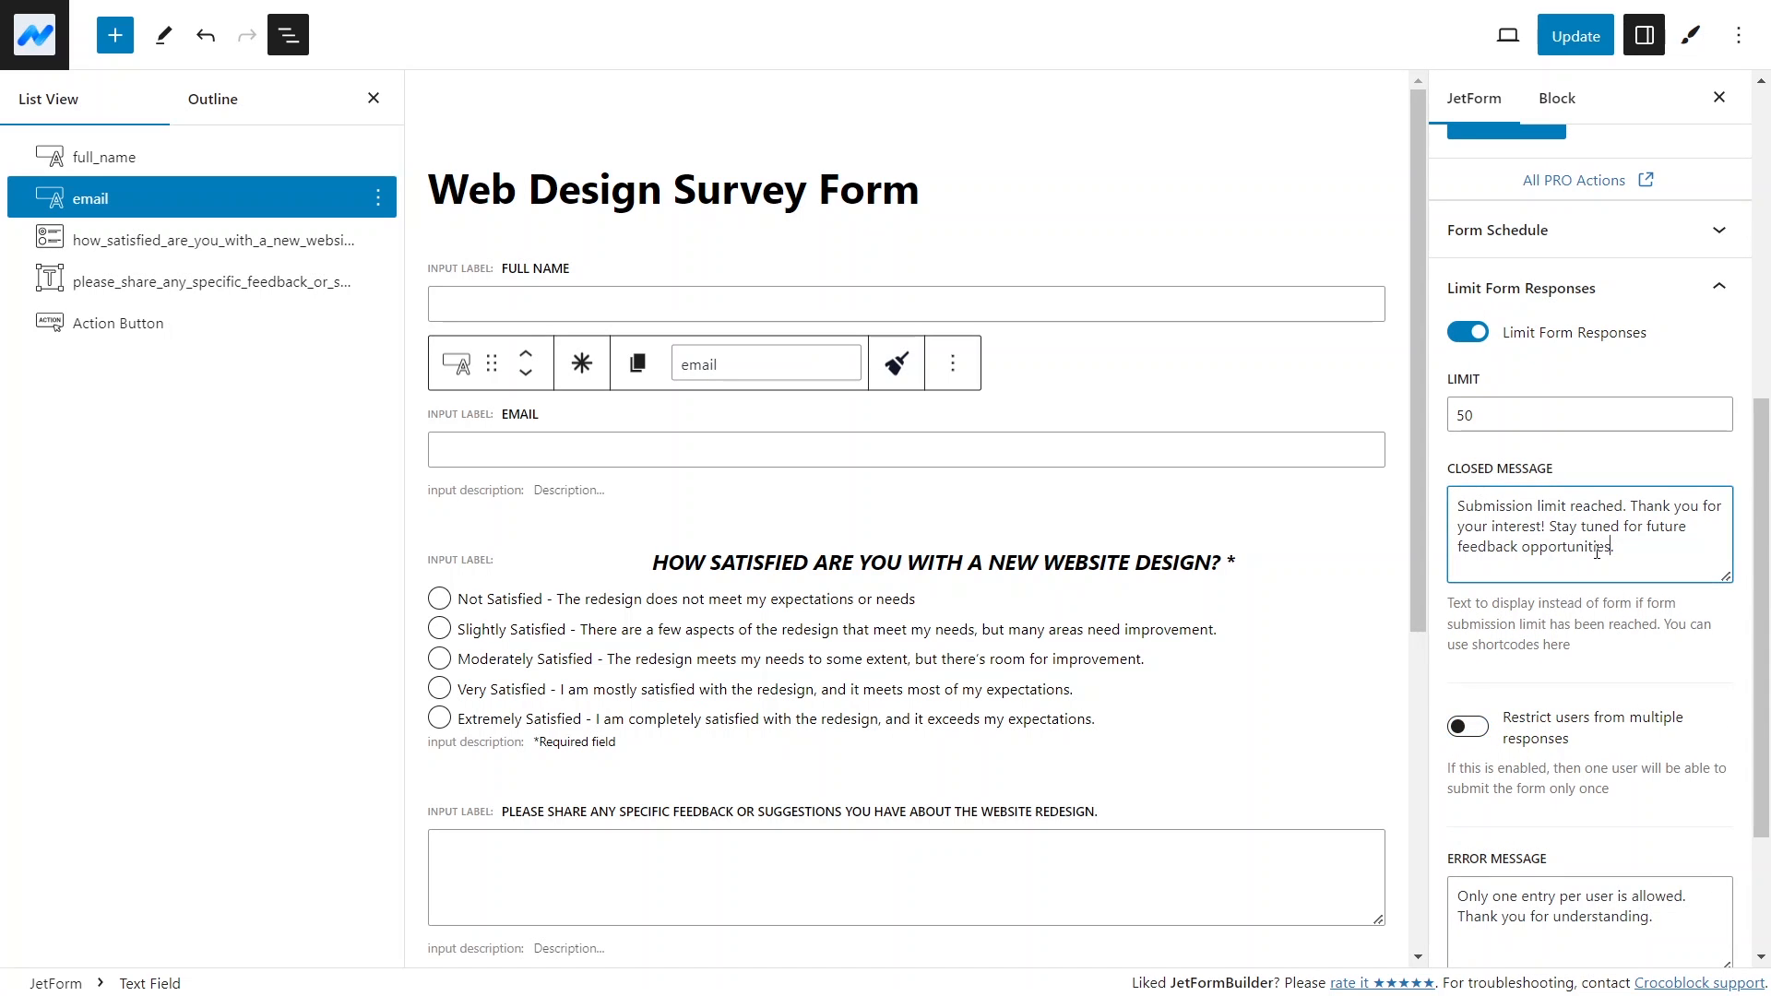
key("ctrl+a")
left_click(1481, 416)
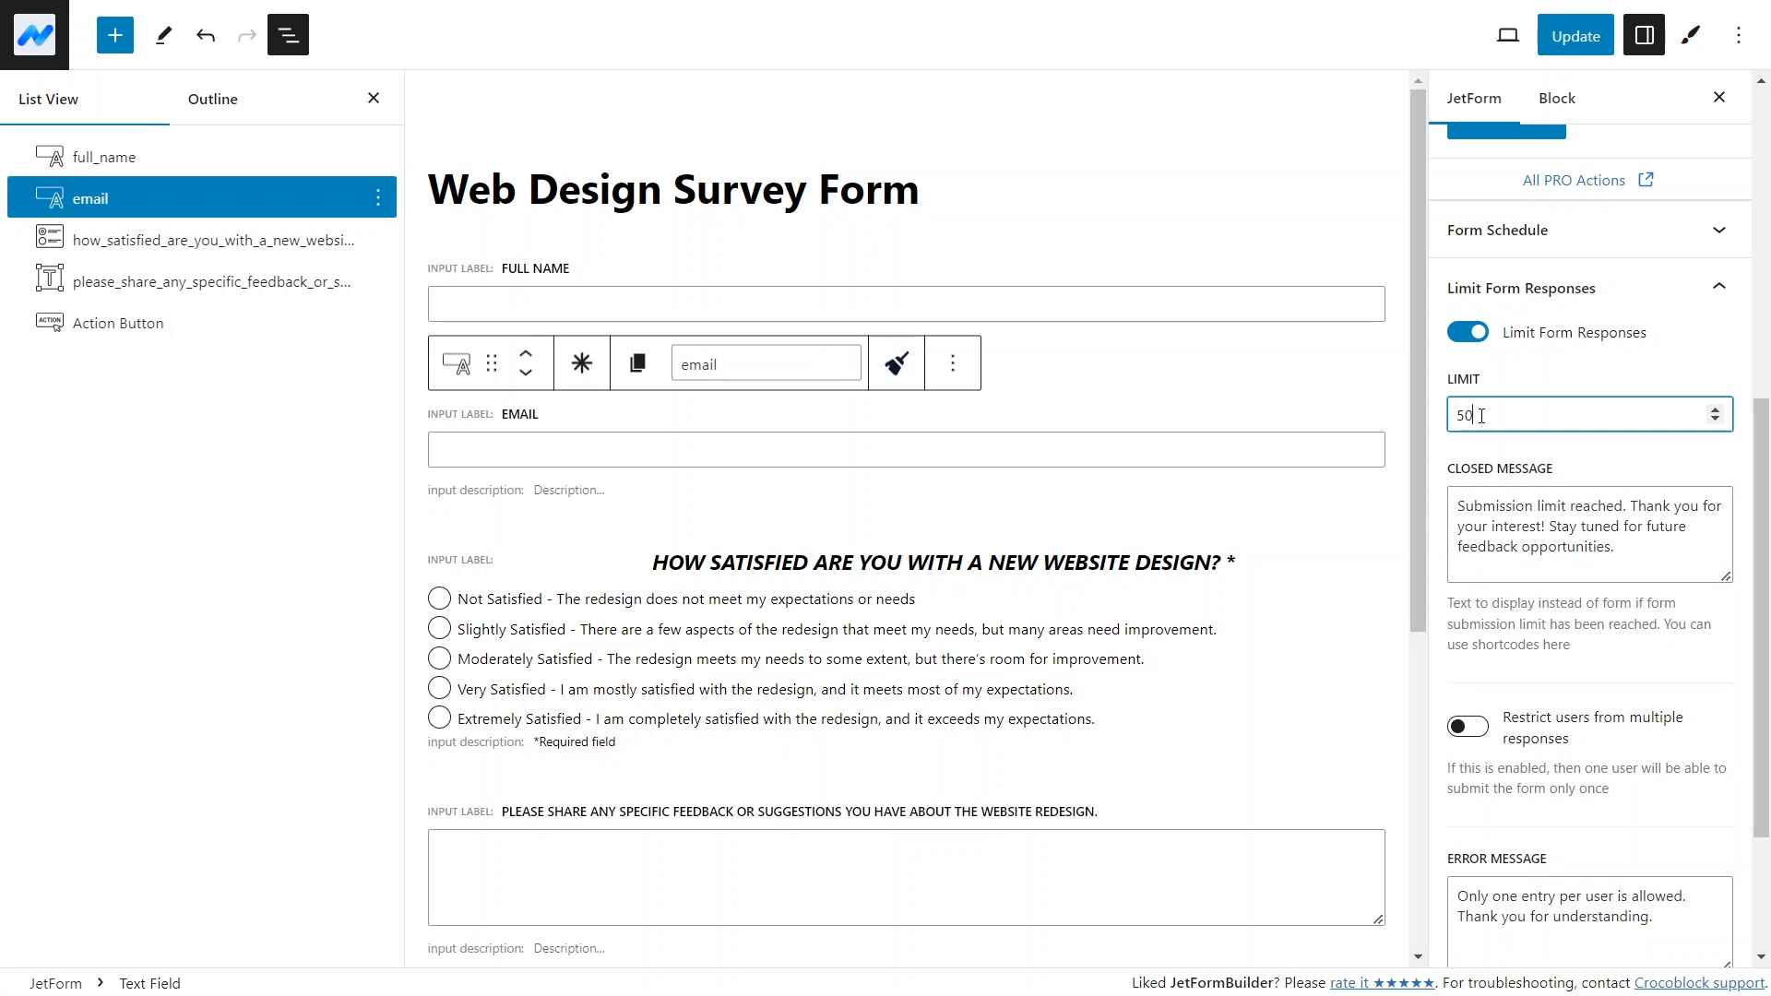
type("1")
left_click(1576, 39)
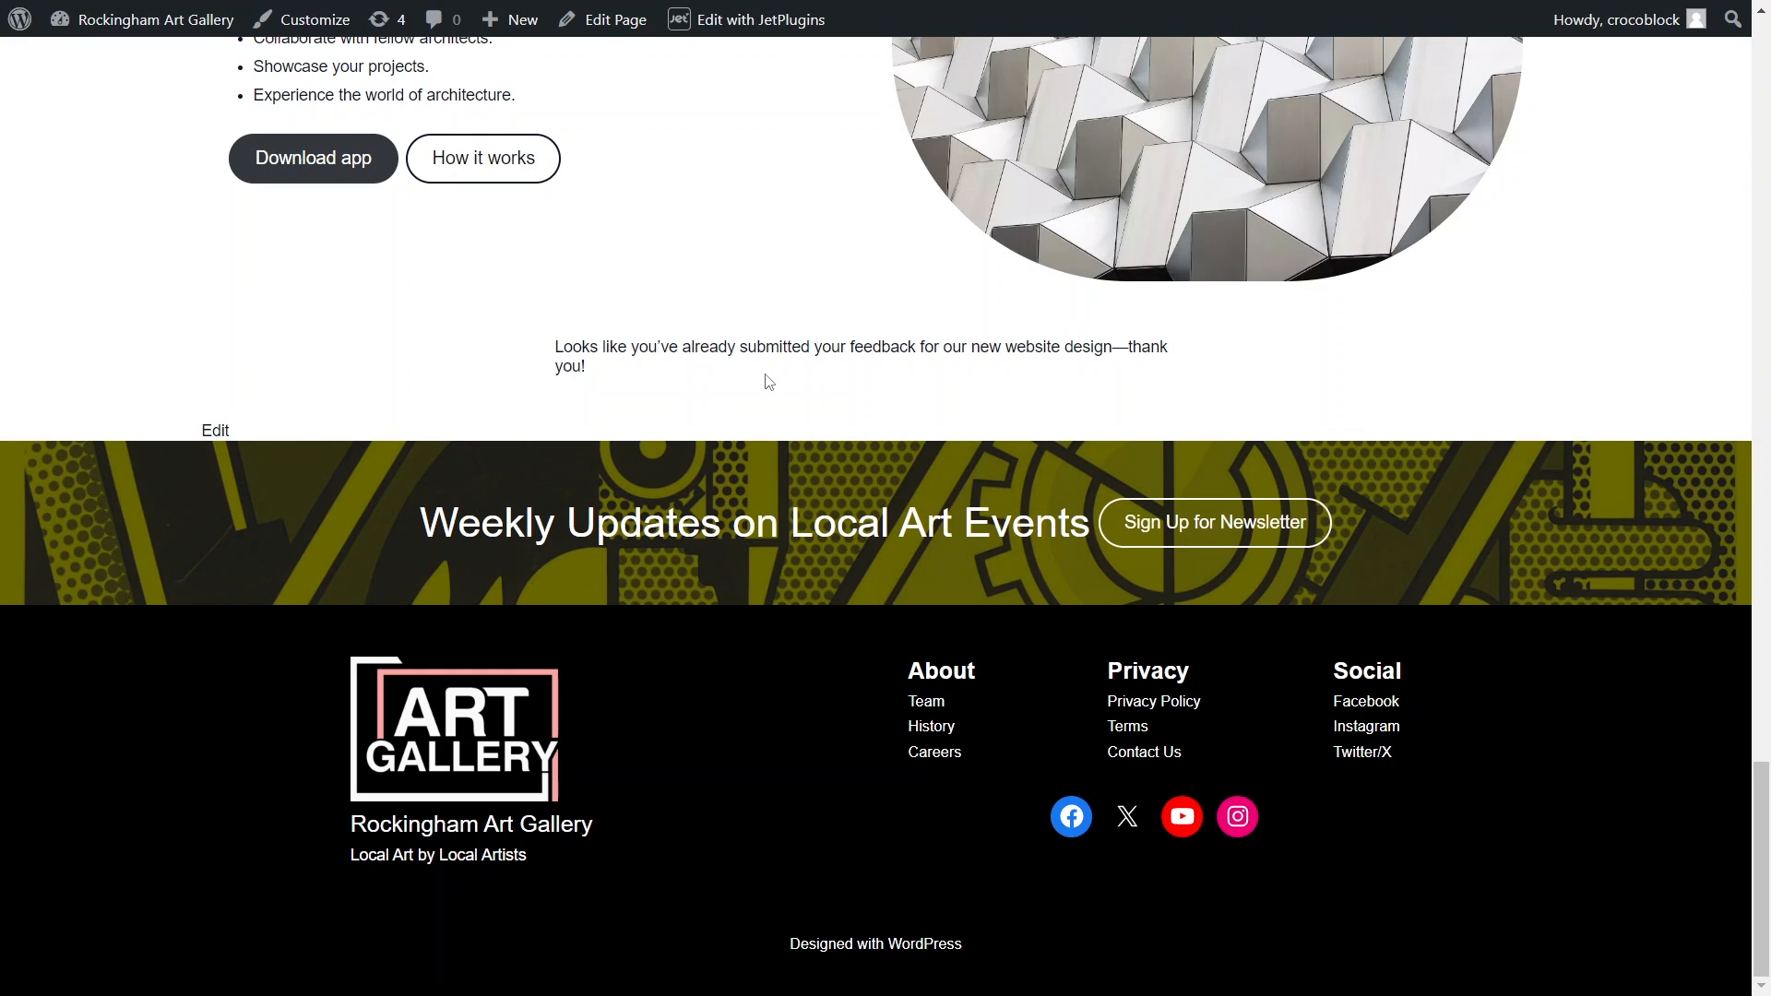
Reload the published page and check the closed message displayed in place of the survey form
key("F5")
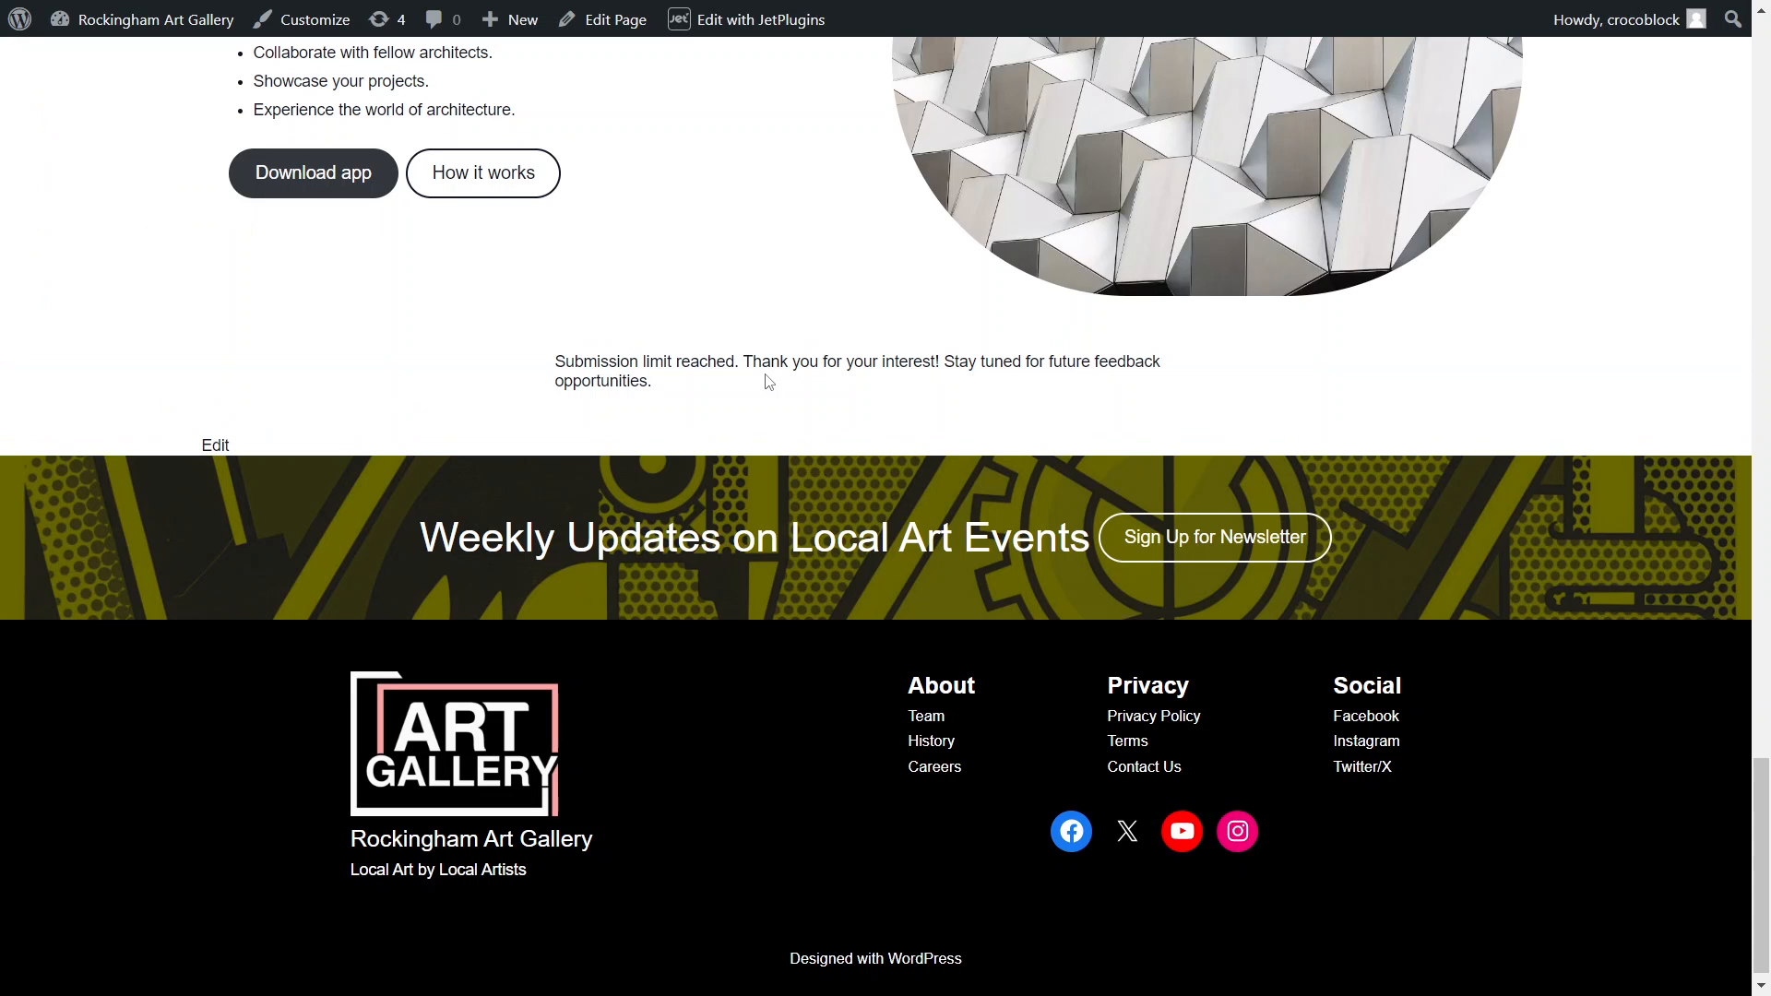
triple_click(671, 385)
left_click(510, 383)
Go to the JetFormBuilder addons page in the WordPress dashboard and look through the installed and available addons
left_click(19, 20)
mouse_move(123, 344)
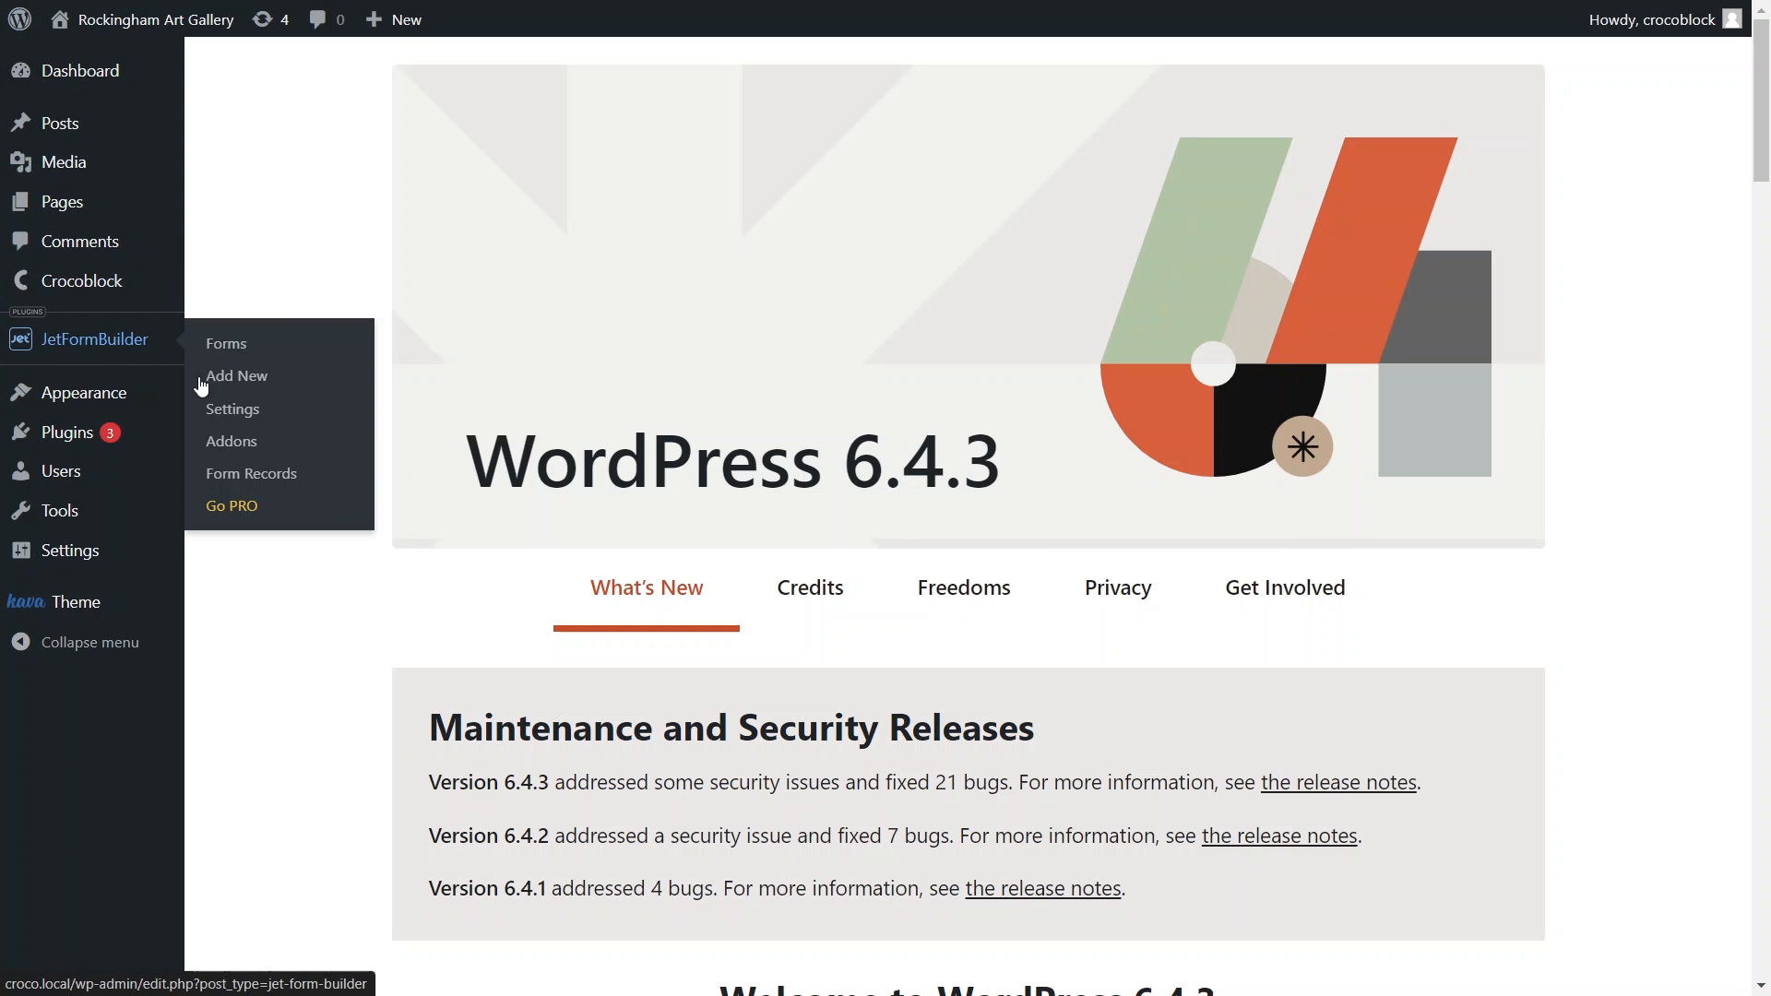
left_click(232, 443)
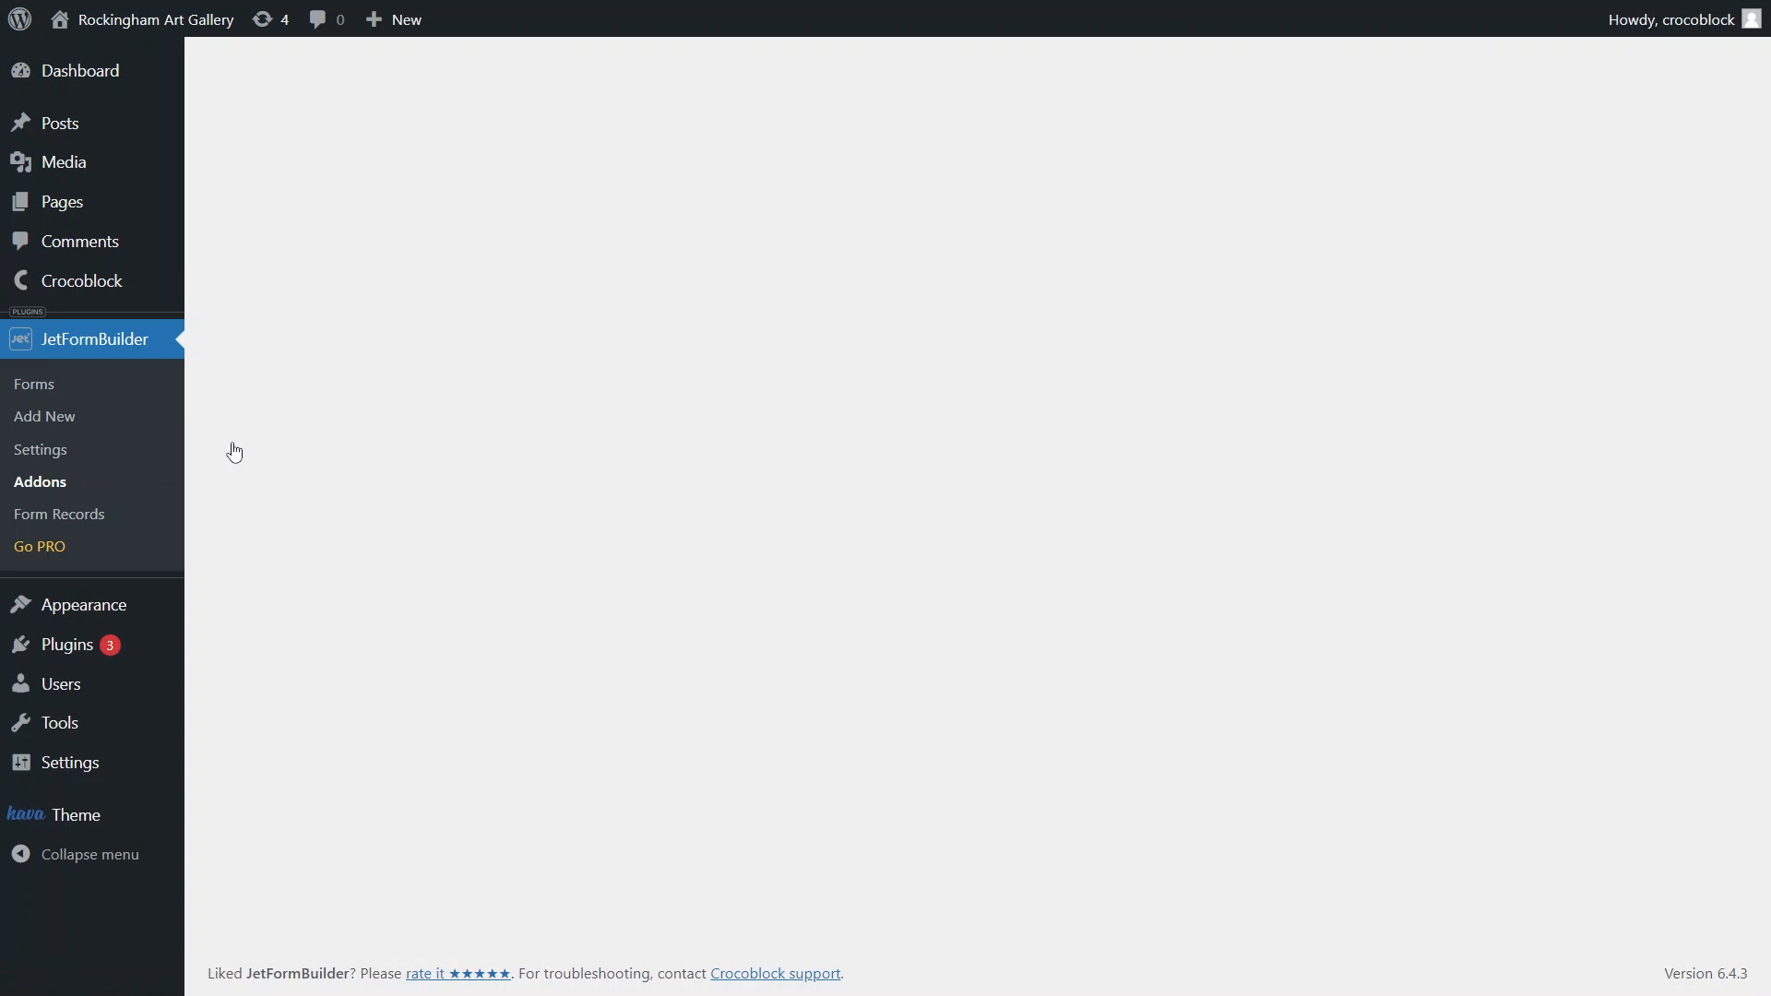
scroll(439, 585, "down", 5)
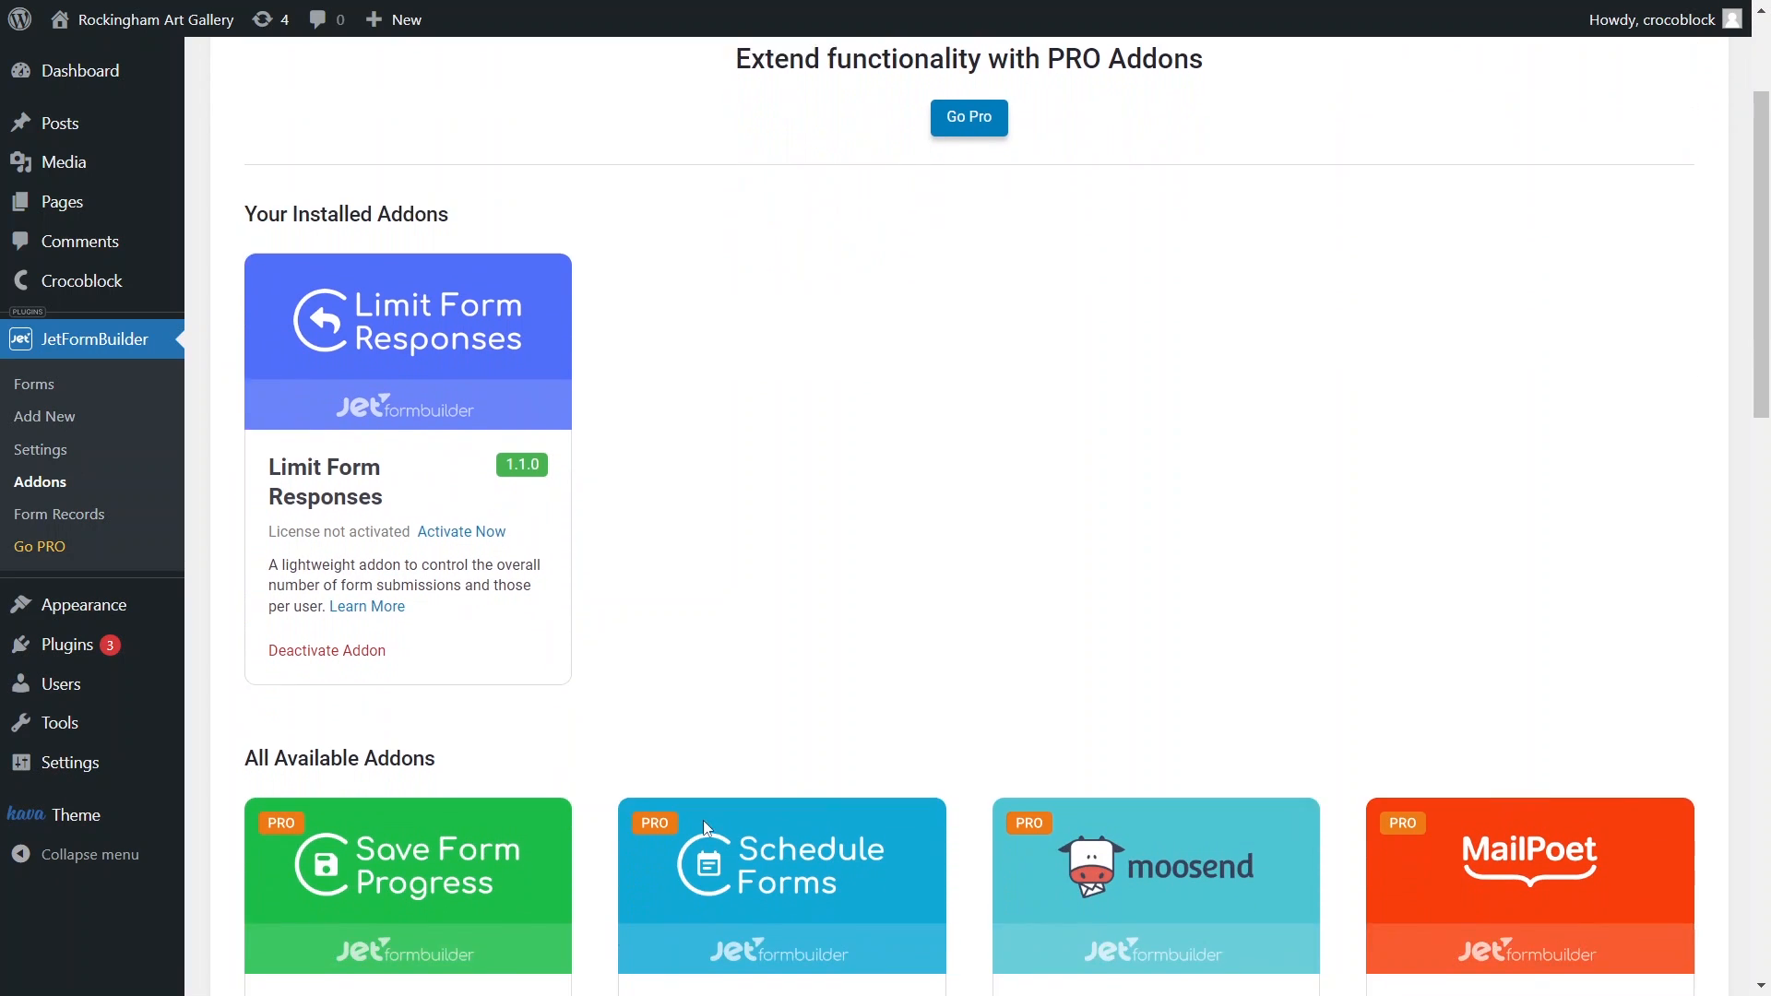